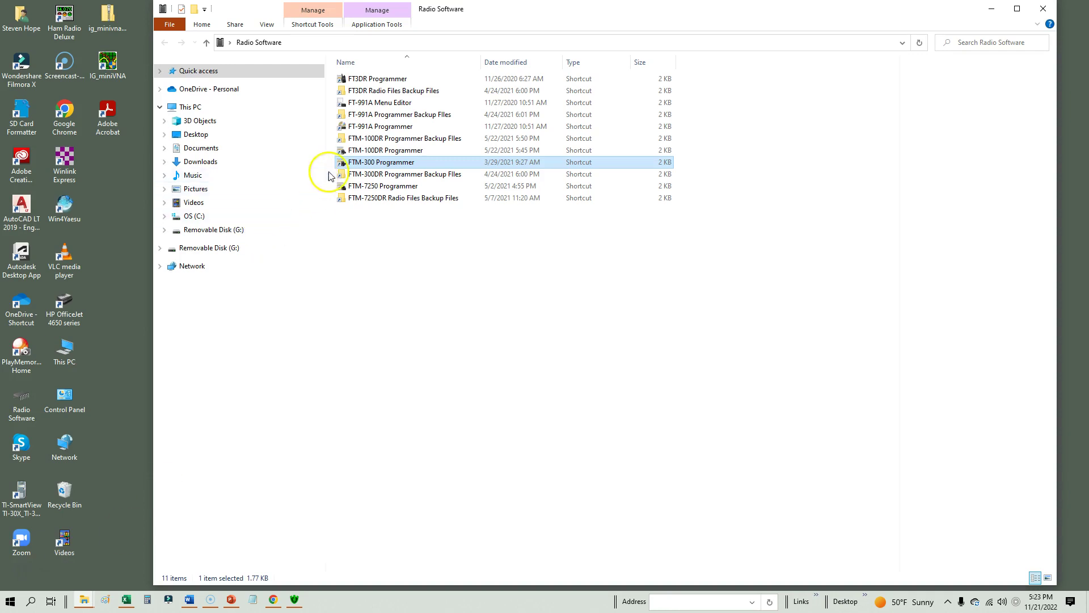
Launch FTM-300 Programmer from the Radio Software folder and open the recent file FTM-300D(9) 11-21-2022.FTM300.
double_click(388, 164)
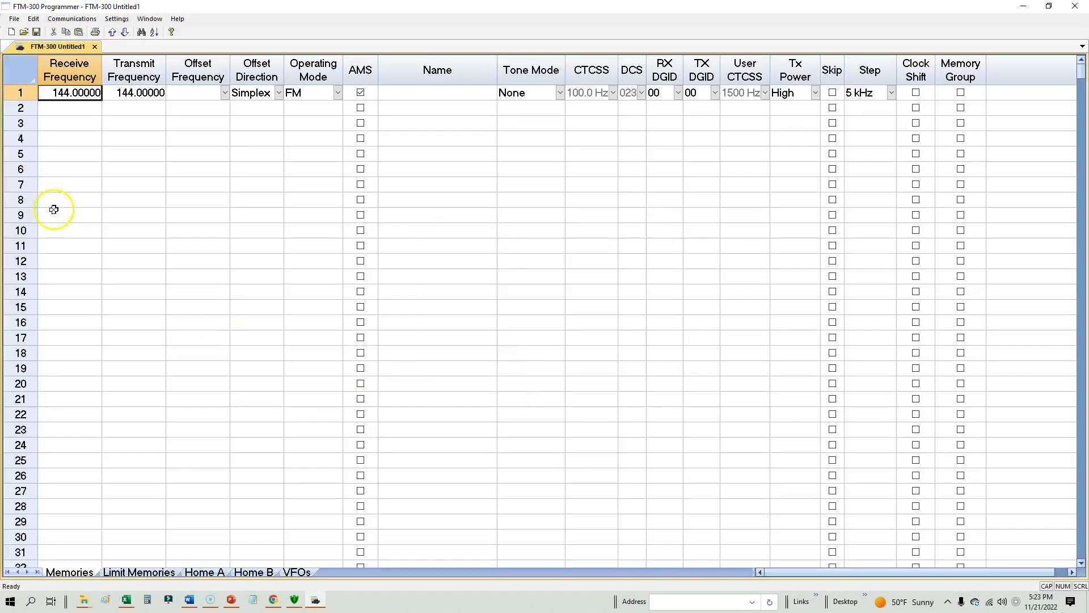
left_click(14, 19)
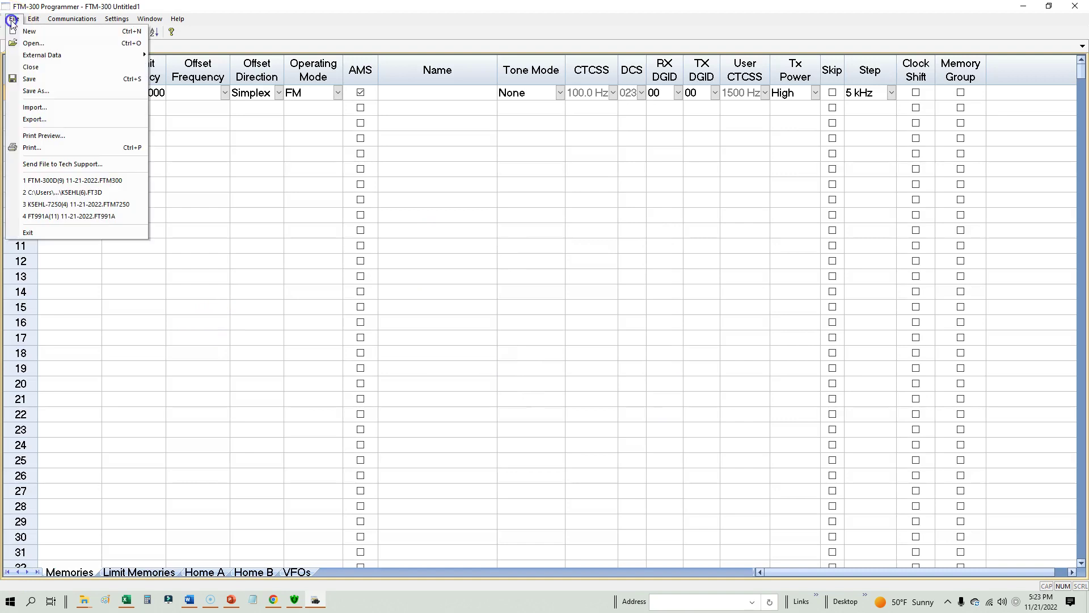
left_click(78, 182)
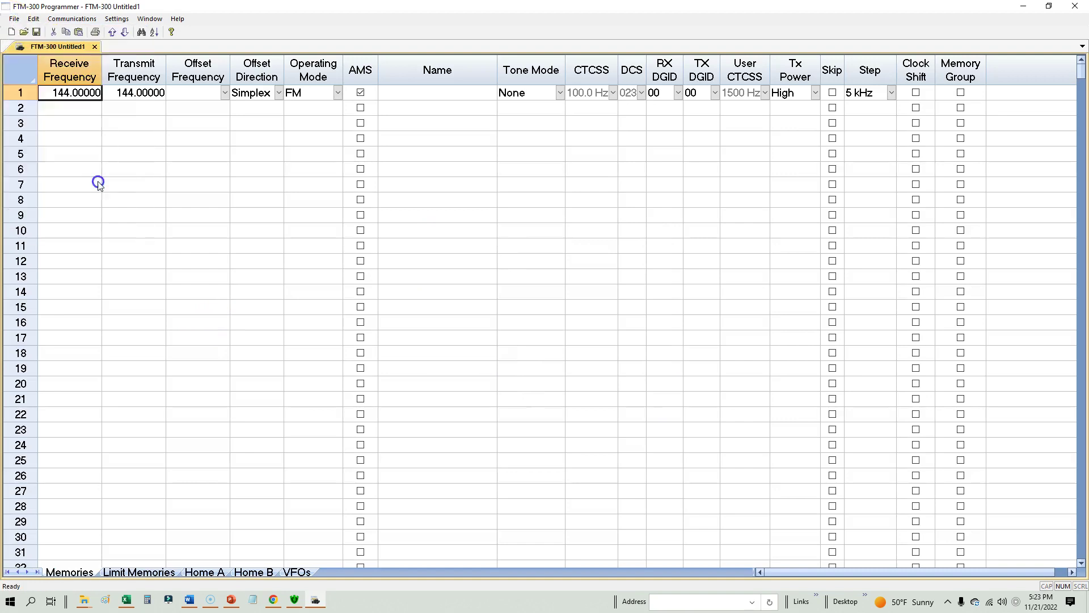
left_click(627, 324)
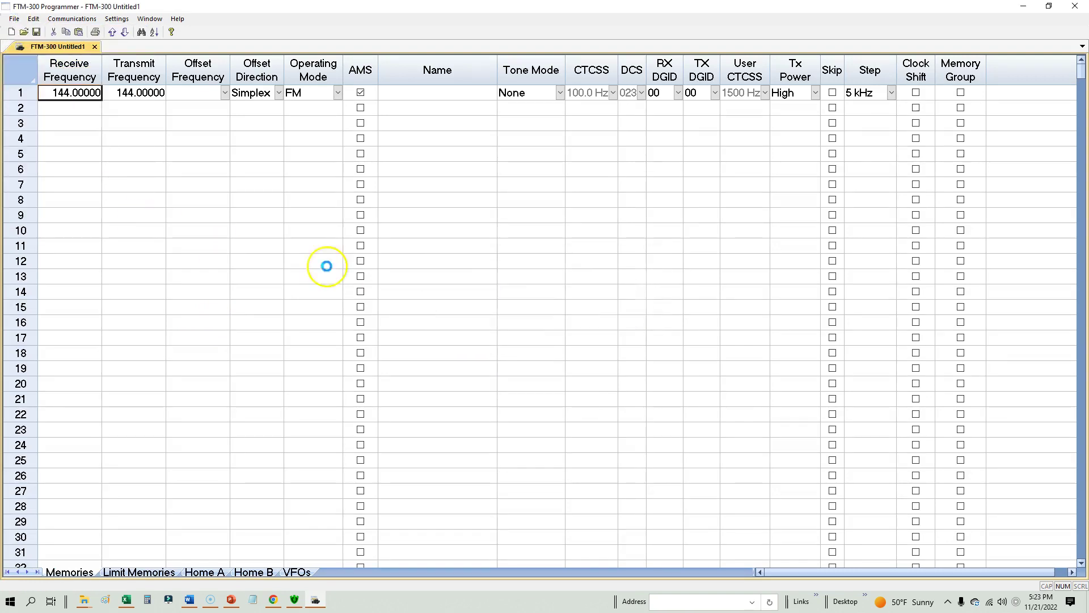
left_click(11, 32)
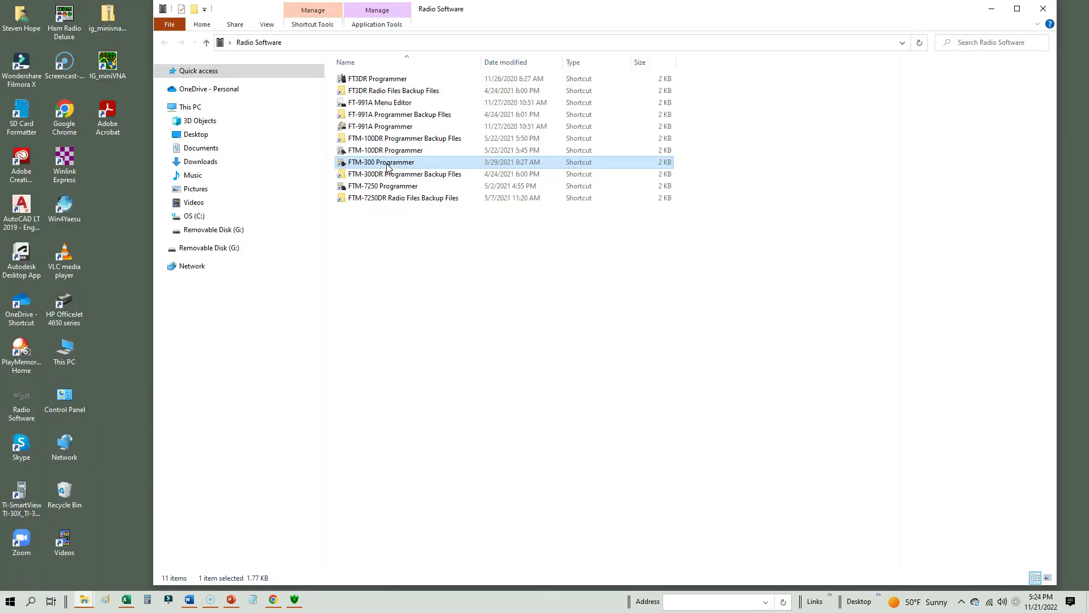
double_click(388, 163)
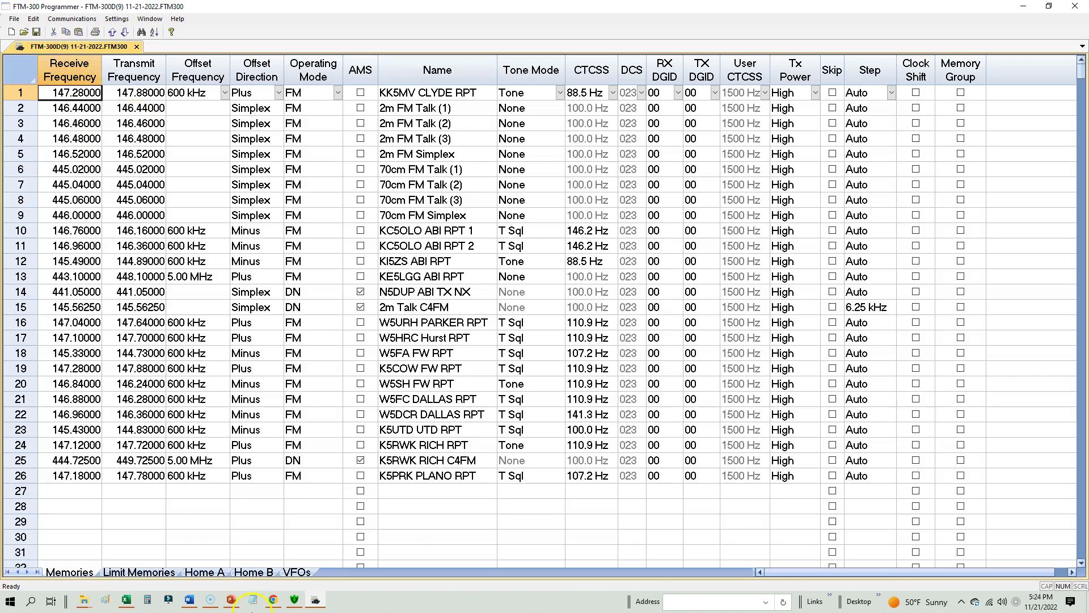
Switch to the RPT.xlsx workbook in Excel and arrange its window over the programmer so both channel lists can be compared.
left_click(126, 599)
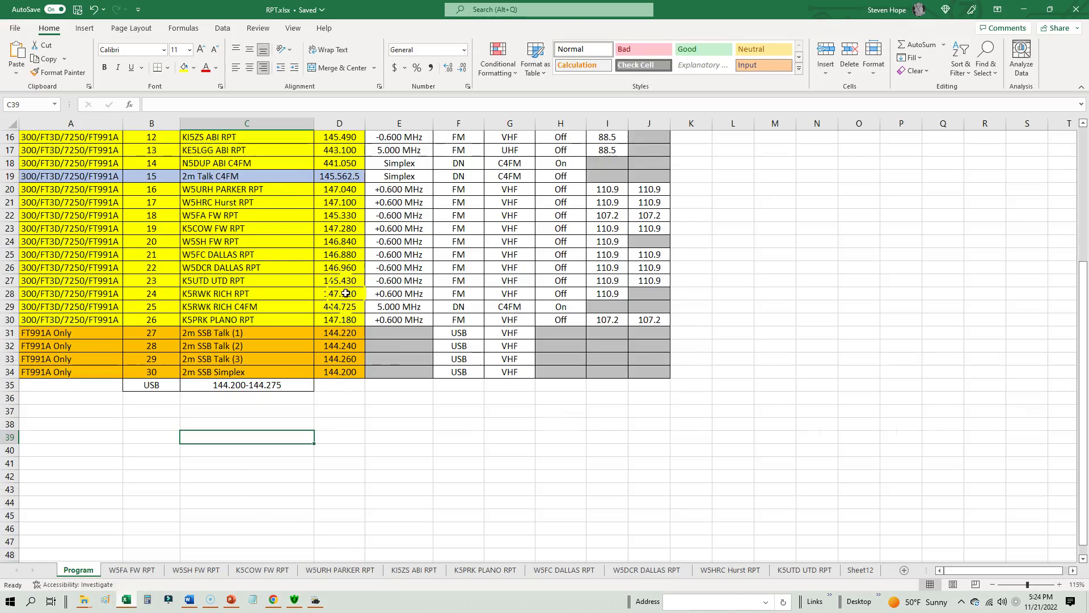
left_click_drag(287, 10, 569, 135)
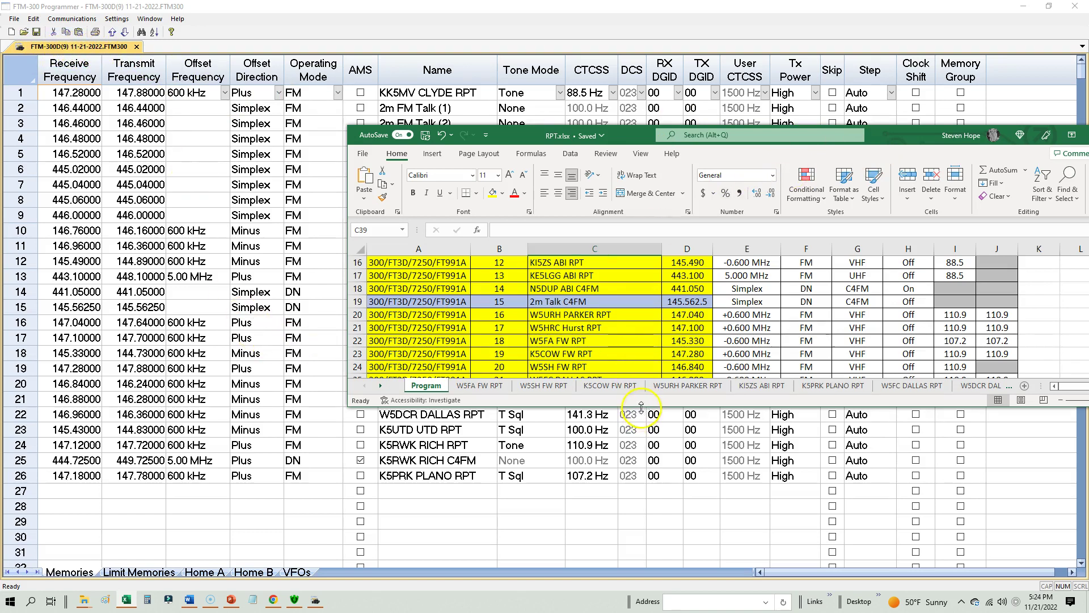
left_click_drag(641, 406, 641, 553)
left_click_drag(562, 144, 888, 152)
Back in FTM-300 Programmer, fill in channel 27 with receive frequency 147.28000, operating mode FM and the name TEST RPT.
left_click(76, 497)
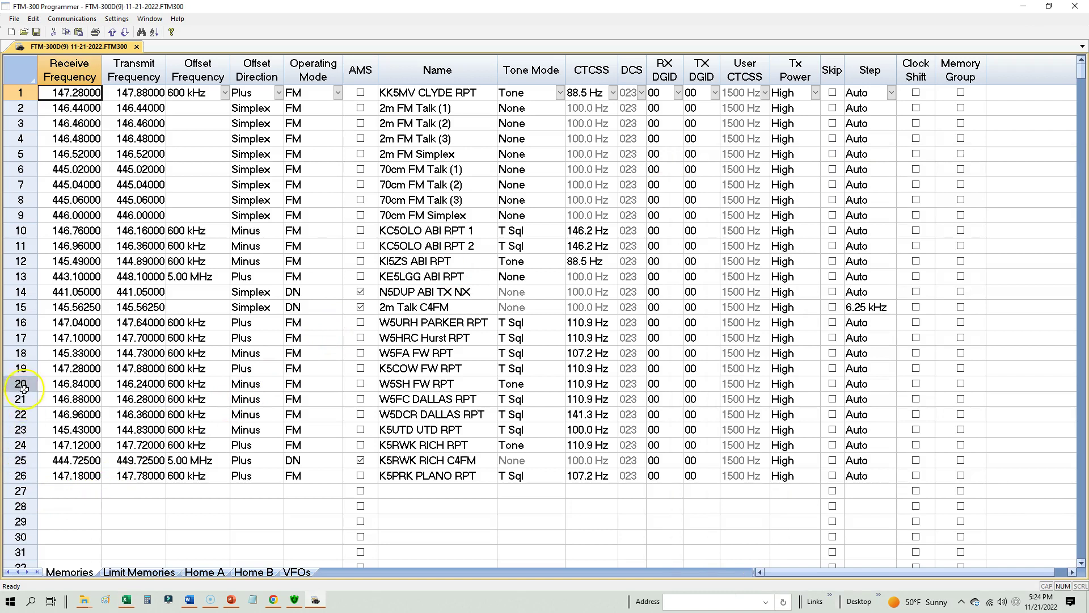
left_click(81, 490)
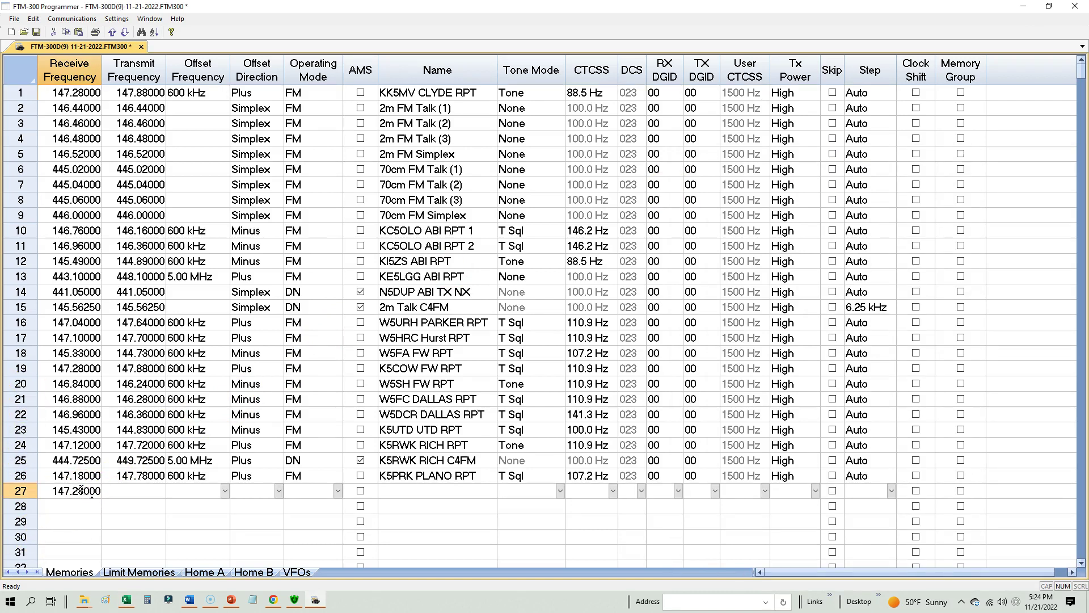
key("Tab")
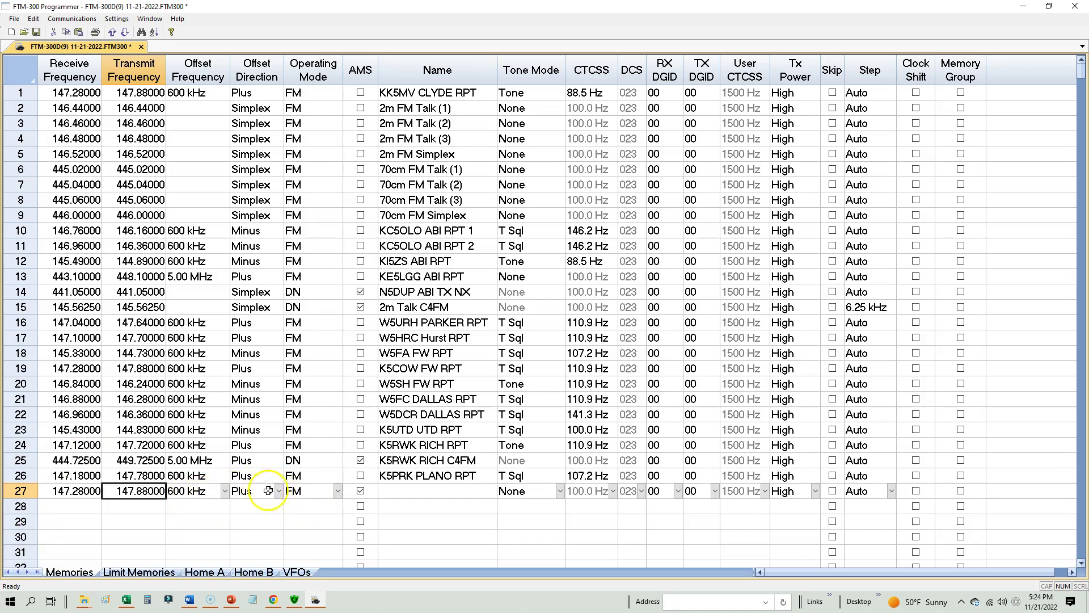
left_click(334, 494)
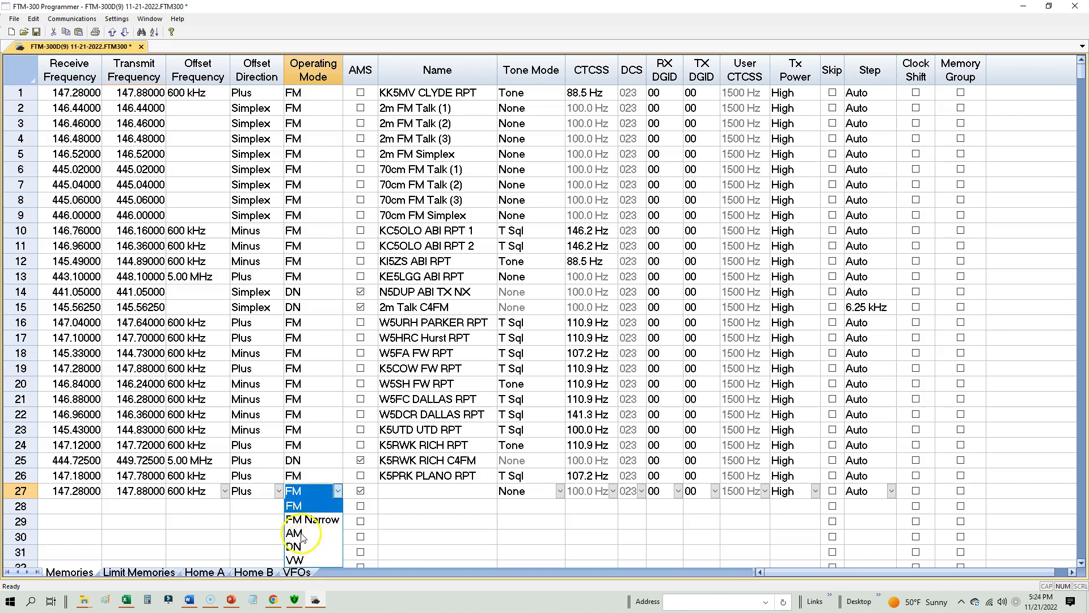
left_click(294, 506)
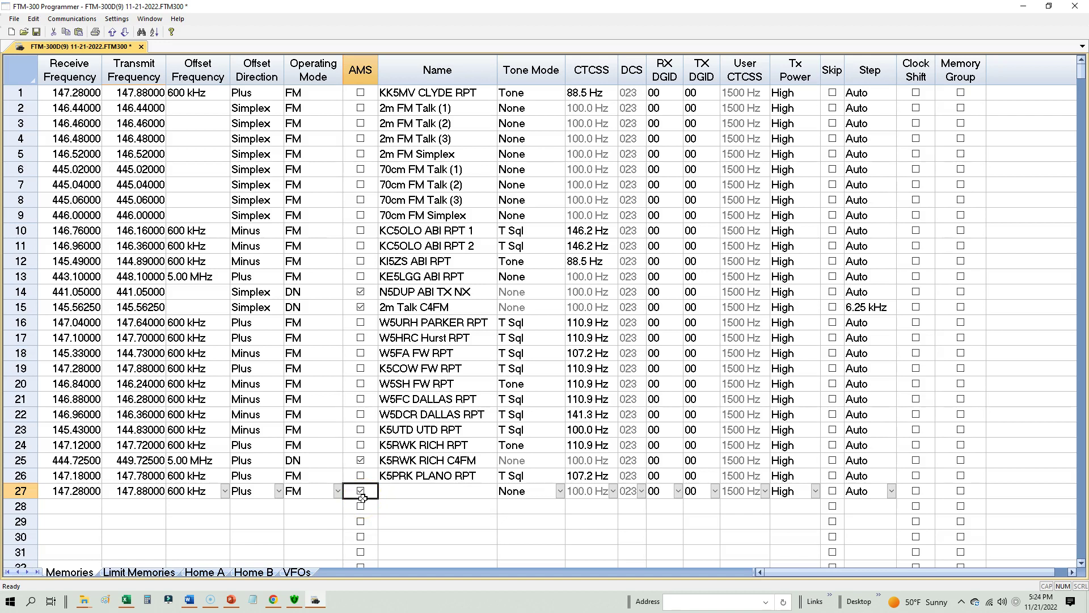
left_click(401, 491)
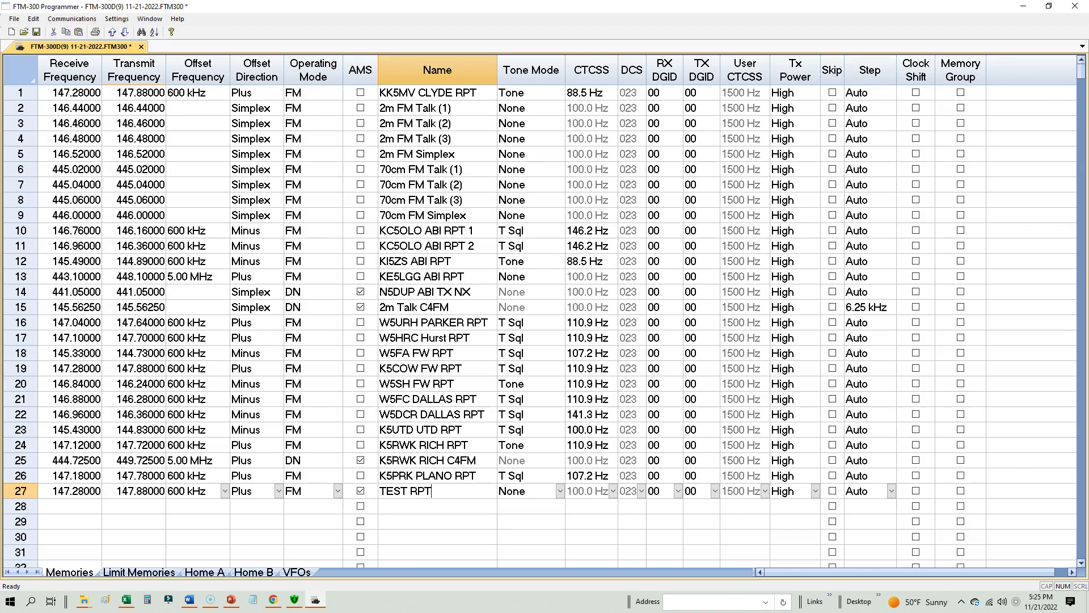
key("Tab")
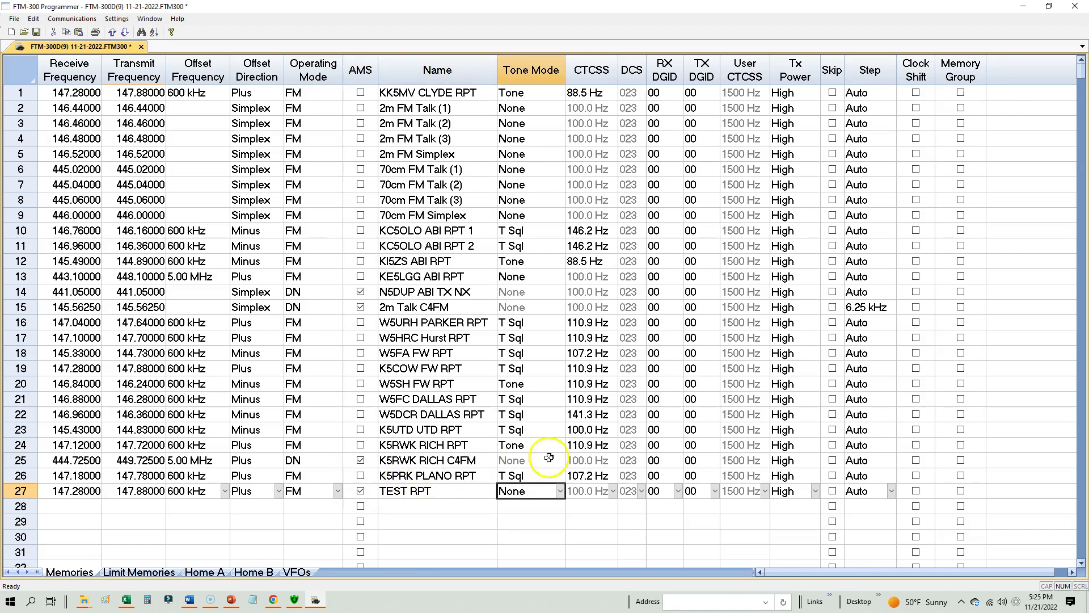
Set channel 27's tone mode to T Sql and its CTCSS tone to 156.7 Hz.
left_click(560, 494)
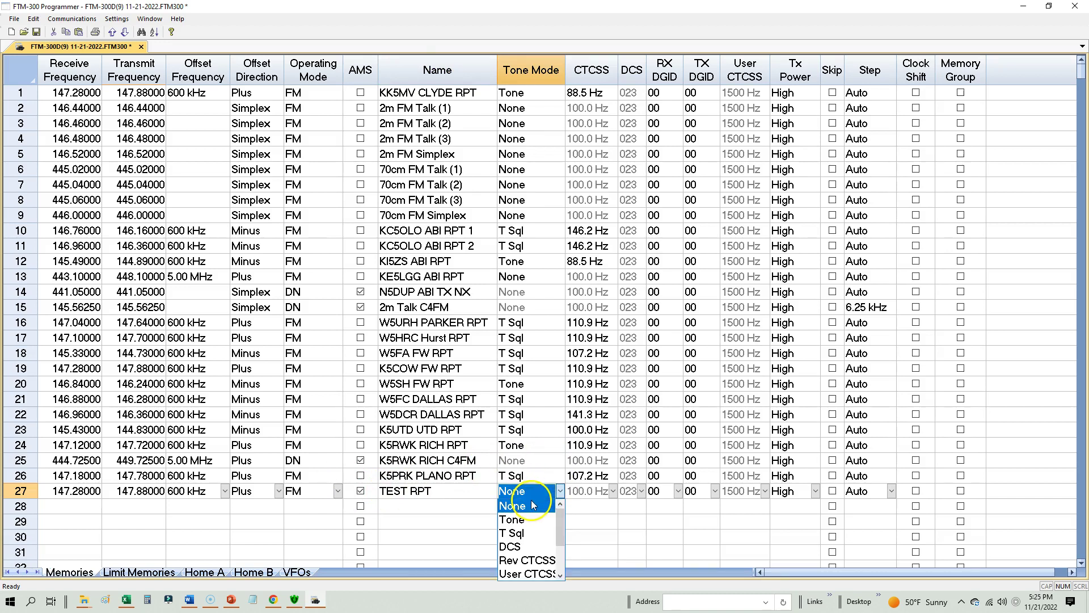
left_click(520, 535)
key("Tab")
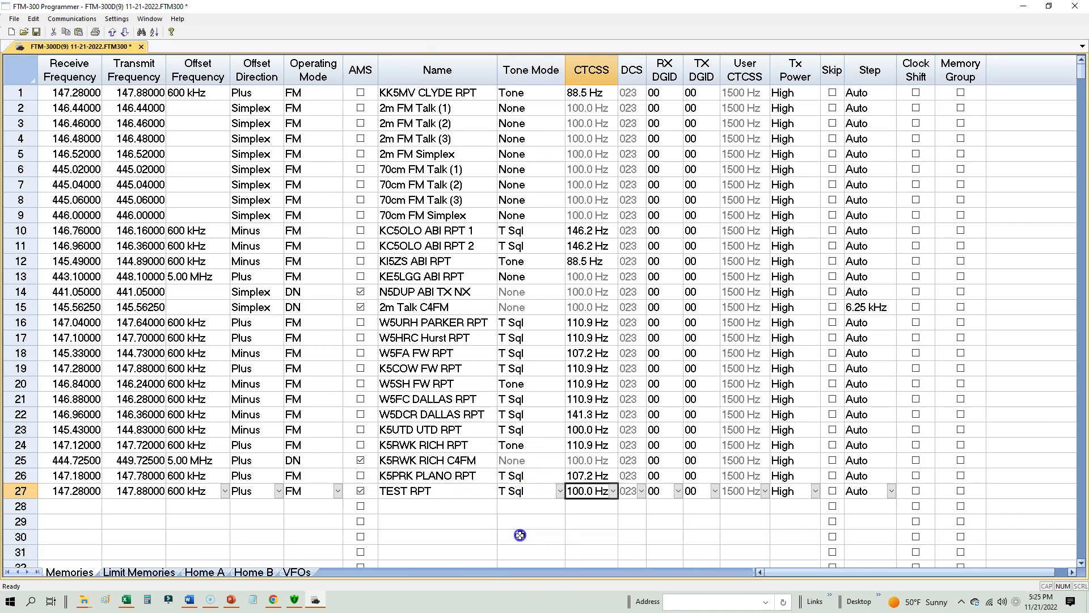
left_click(613, 491)
scroll(616, 525, "down", 4)
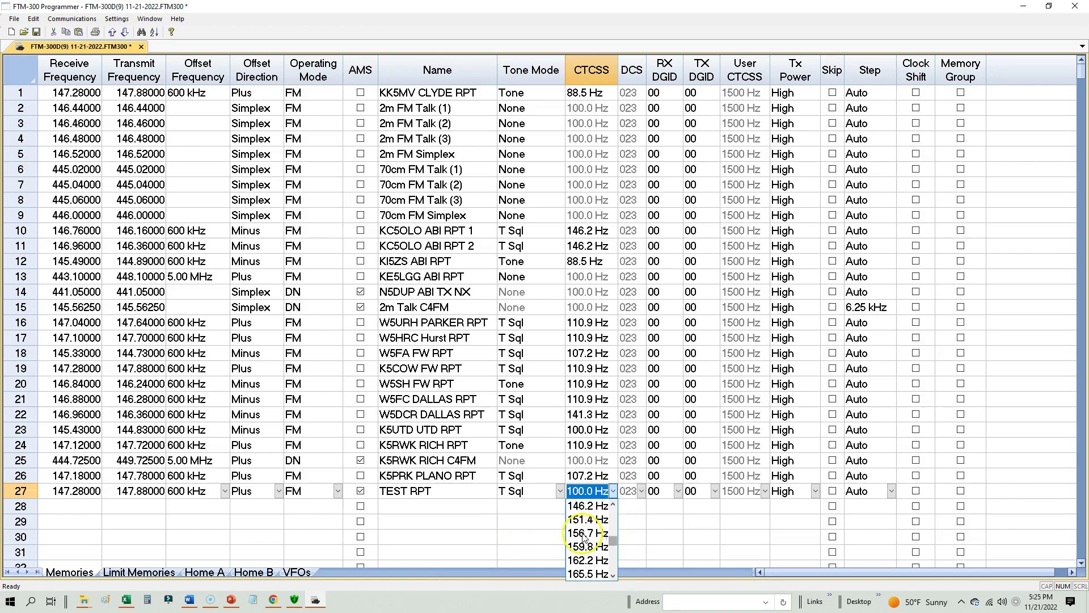
left_click(587, 533)
key("Tab")
Change channel 27's tone mode to Tone and its CTCSS frequency to 100.0 Hz.
left_click(560, 492)
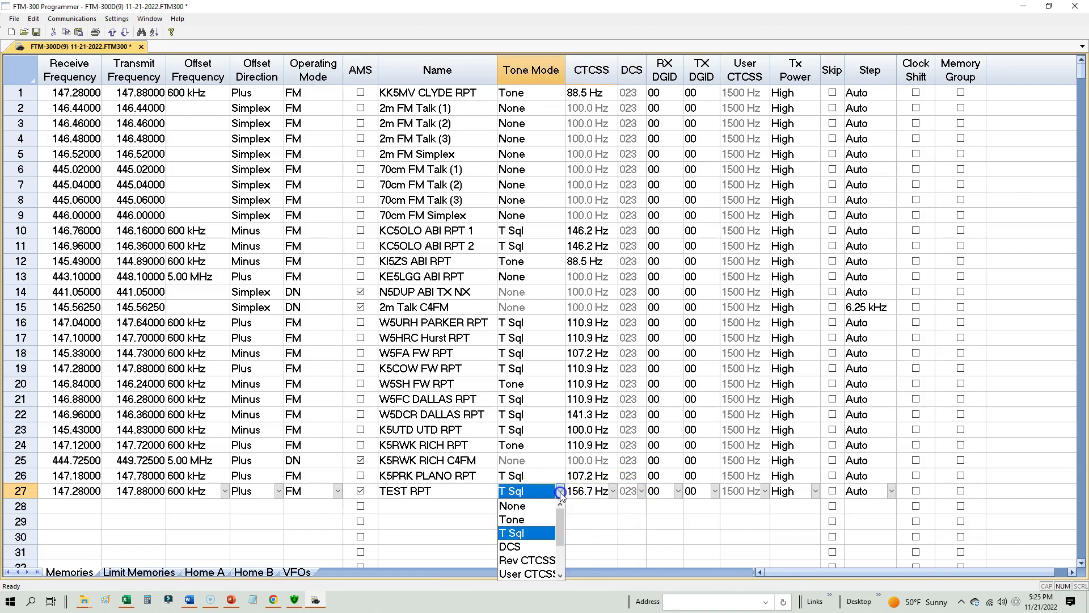
left_click(525, 523)
key("Tab")
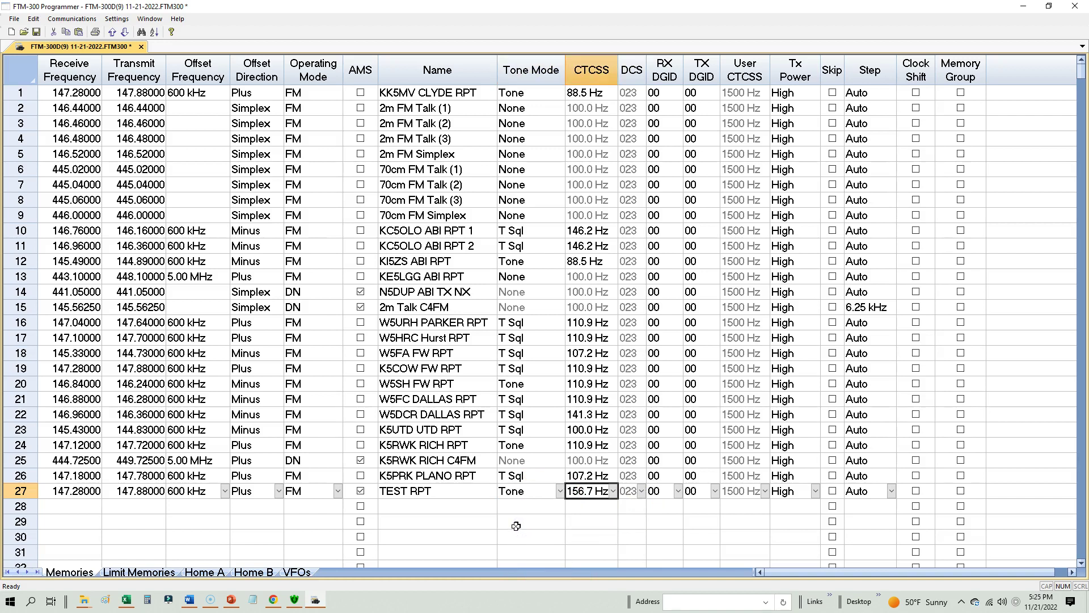
left_click(613, 491)
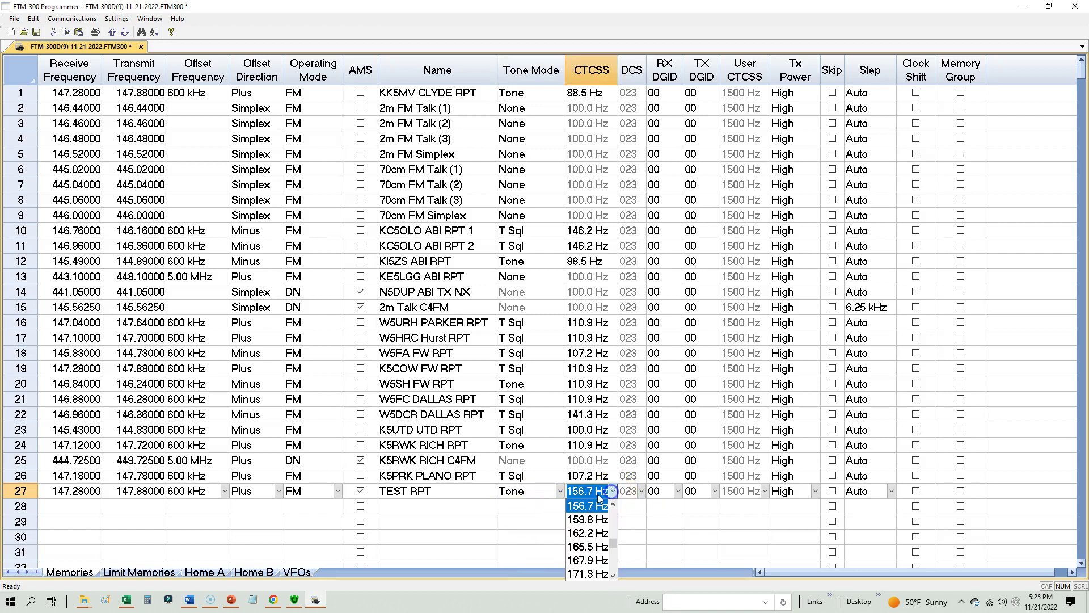
left_click(529, 493)
left_click(612, 491)
left_click(613, 491)
left_click_drag(616, 535, 605, 520)
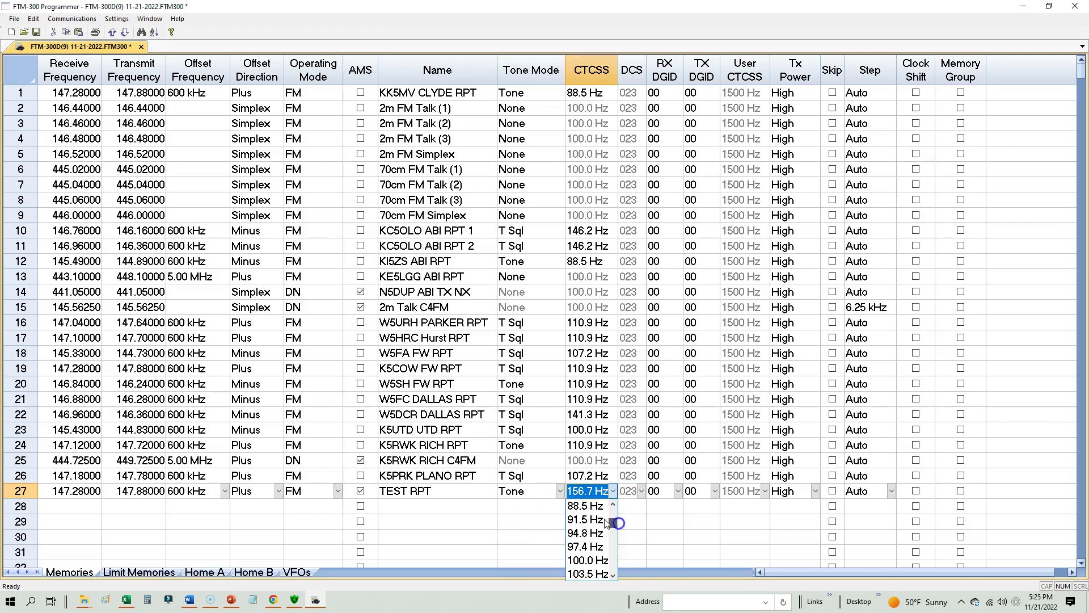
left_click(584, 561)
left_click(538, 536)
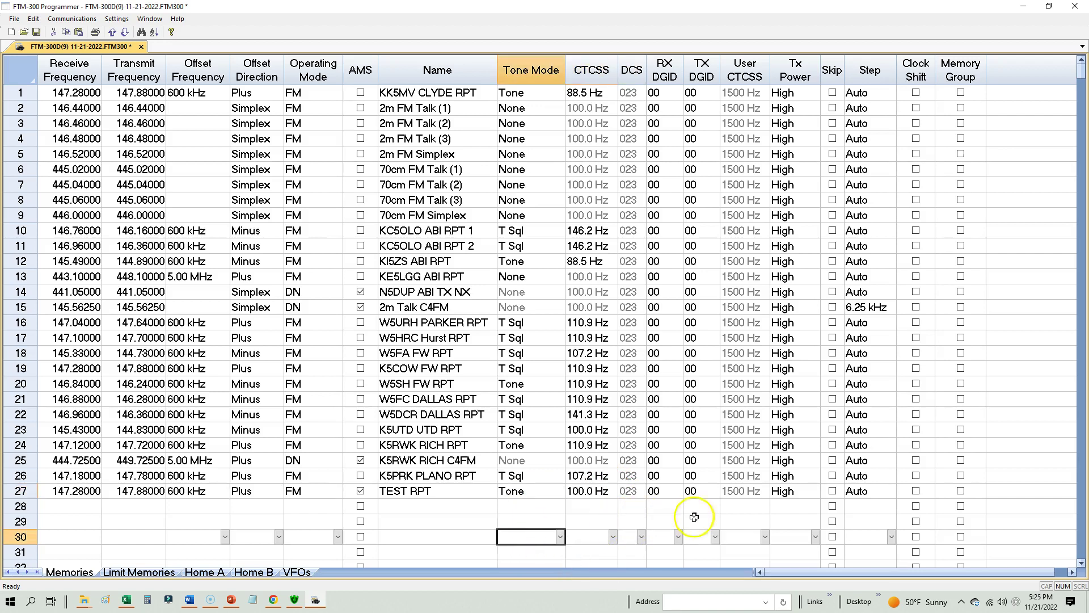
Look through the transmit power choices available for channel 27.
left_click(808, 491)
left_click(816, 492)
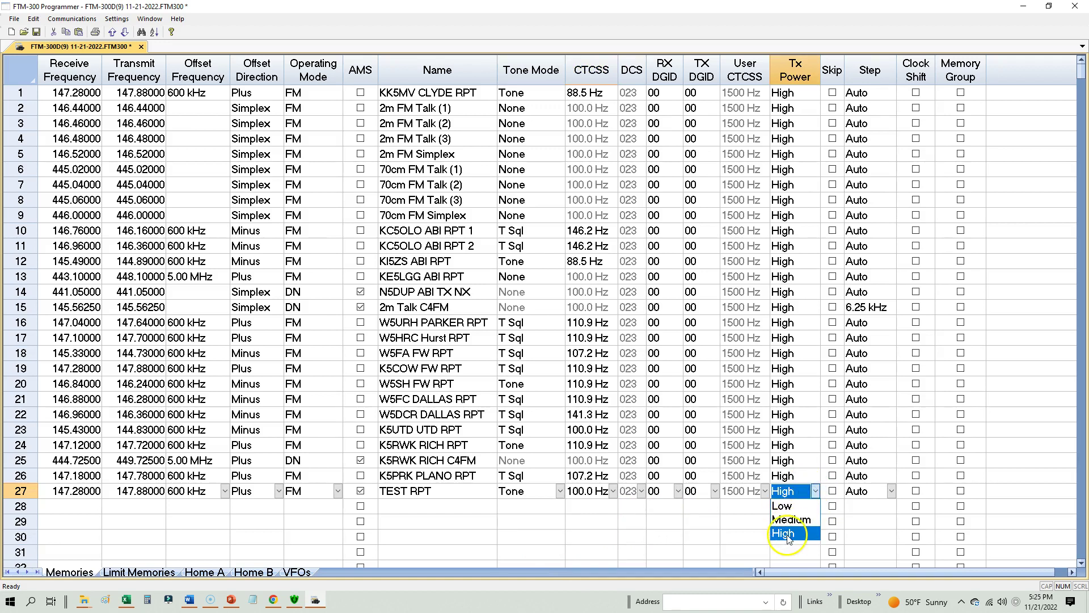
left_click(872, 523)
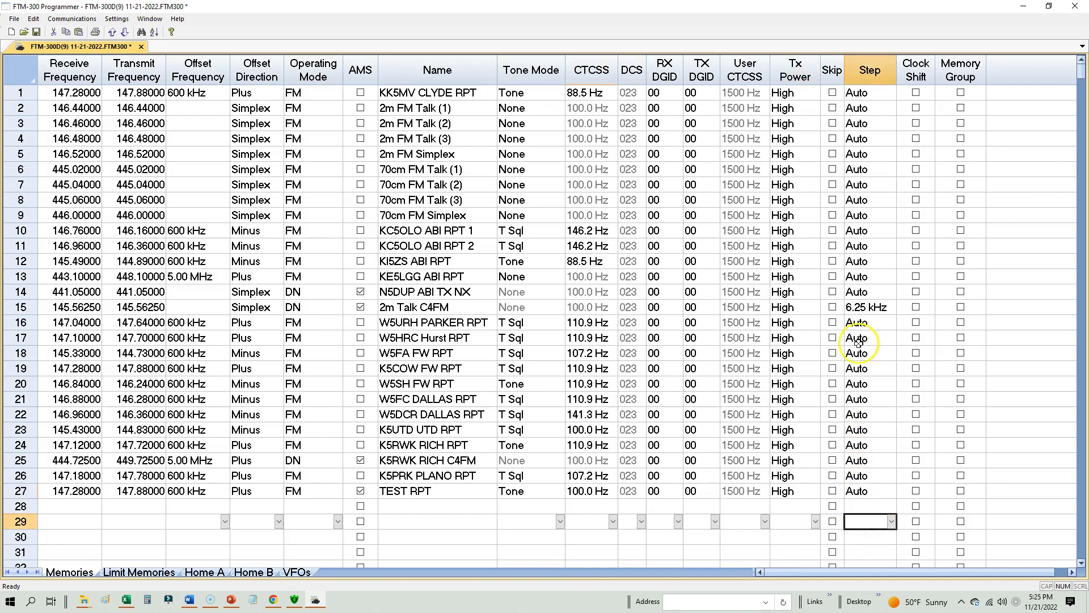
Review the 2m Talk C4FM entry on channel 15 and choose 6.25 kHz as its step.
left_click(855, 307)
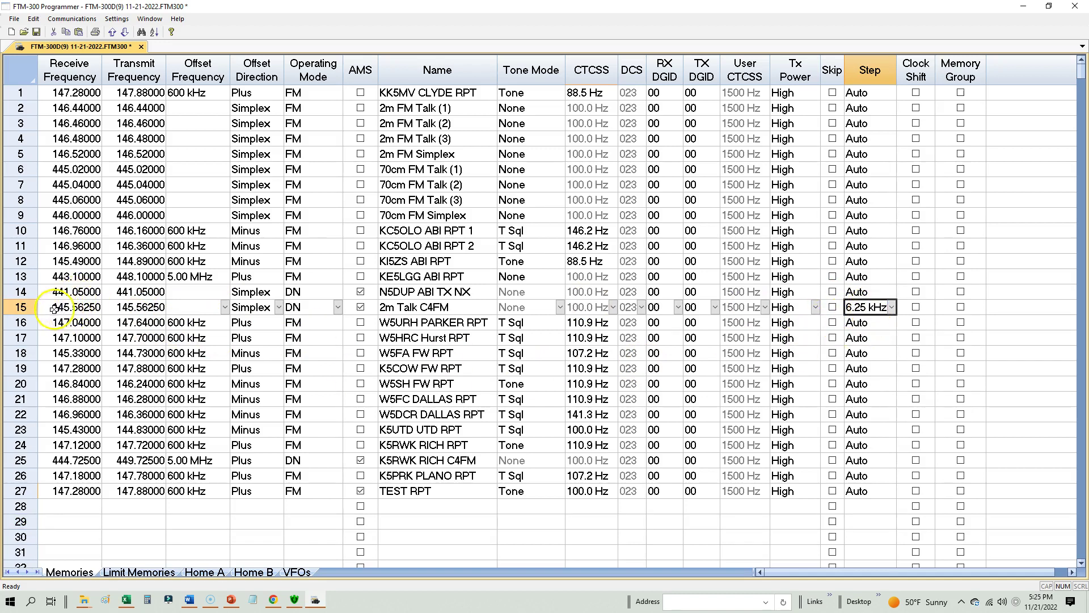
left_click_drag(61, 306, 888, 308)
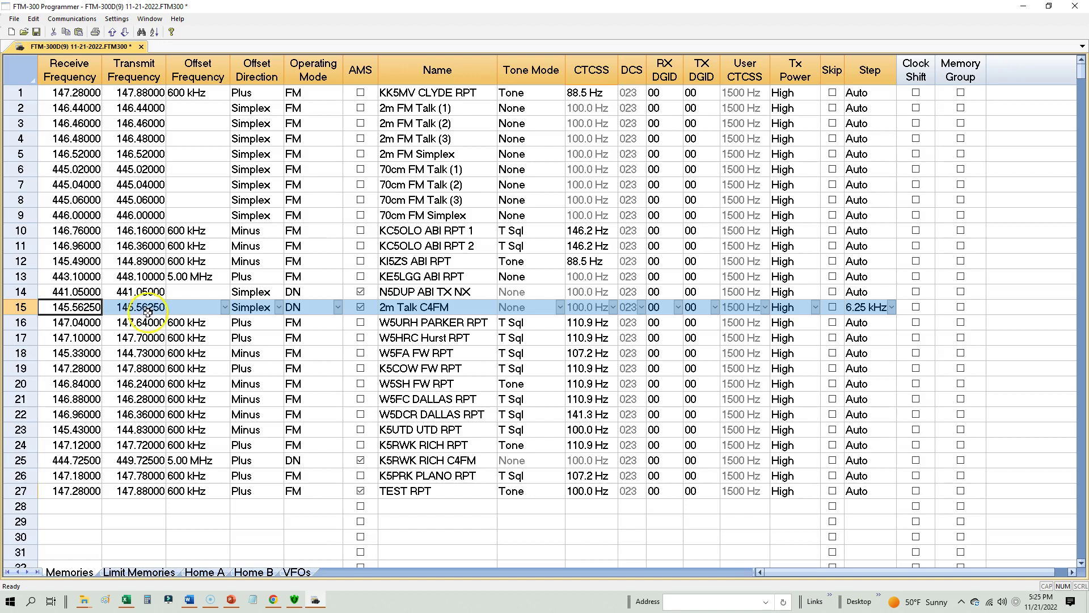
left_click(841, 536)
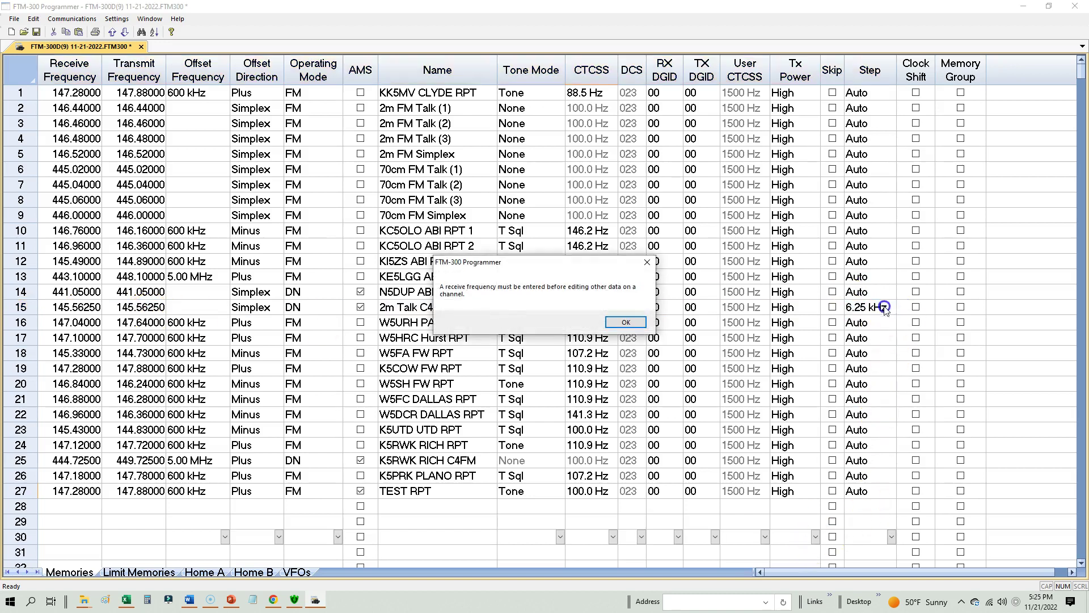
left_click(625, 322)
left_click(891, 307)
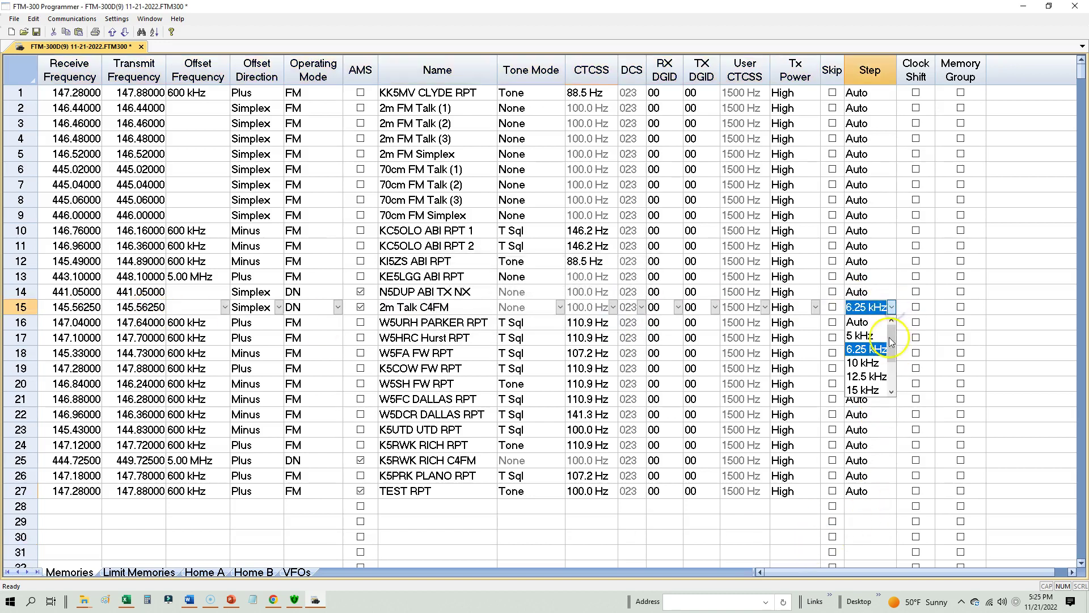
left_click(867, 350)
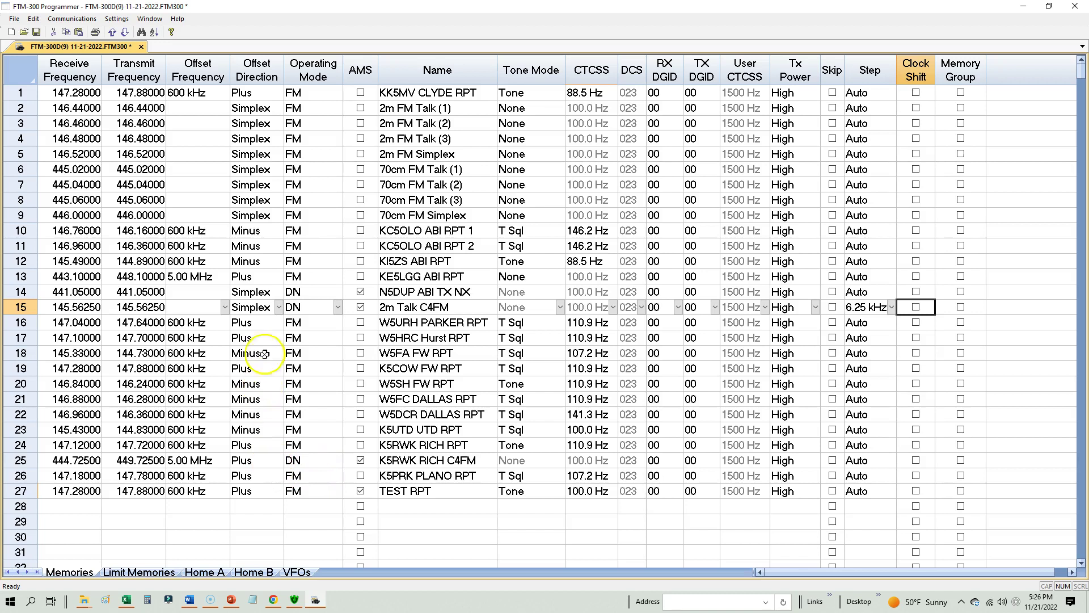
Highlight channels 14 and 15, then channels 2 through 10, to review their complete entries.
left_click_drag(74, 292, 868, 293)
left_click_drag(82, 309, 874, 290)
left_click(396, 386)
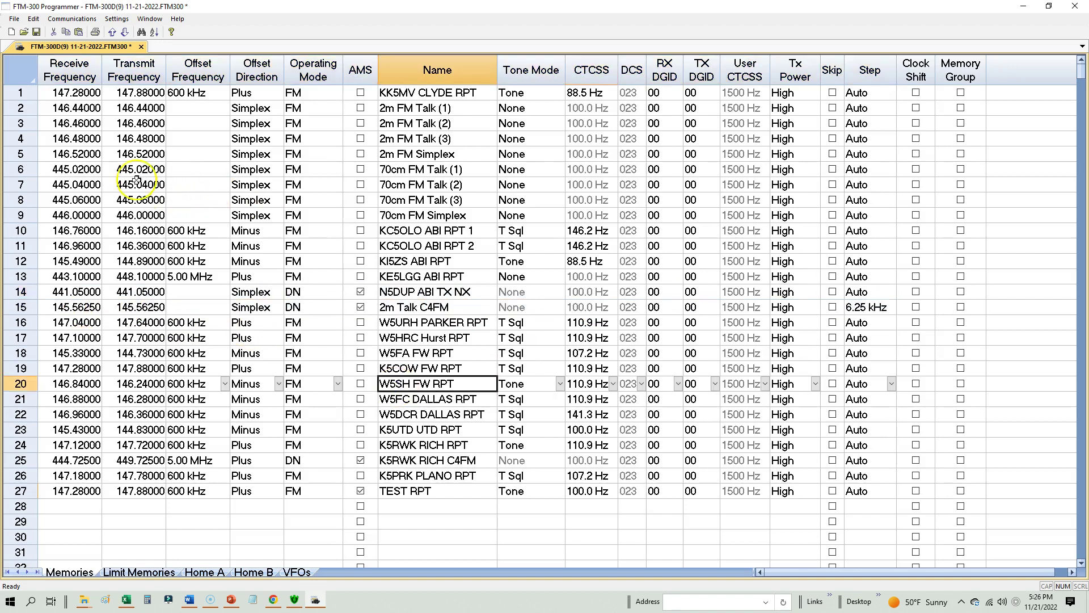
left_click_drag(62, 108, 858, 230)
scroll(353, 438, "down", 1)
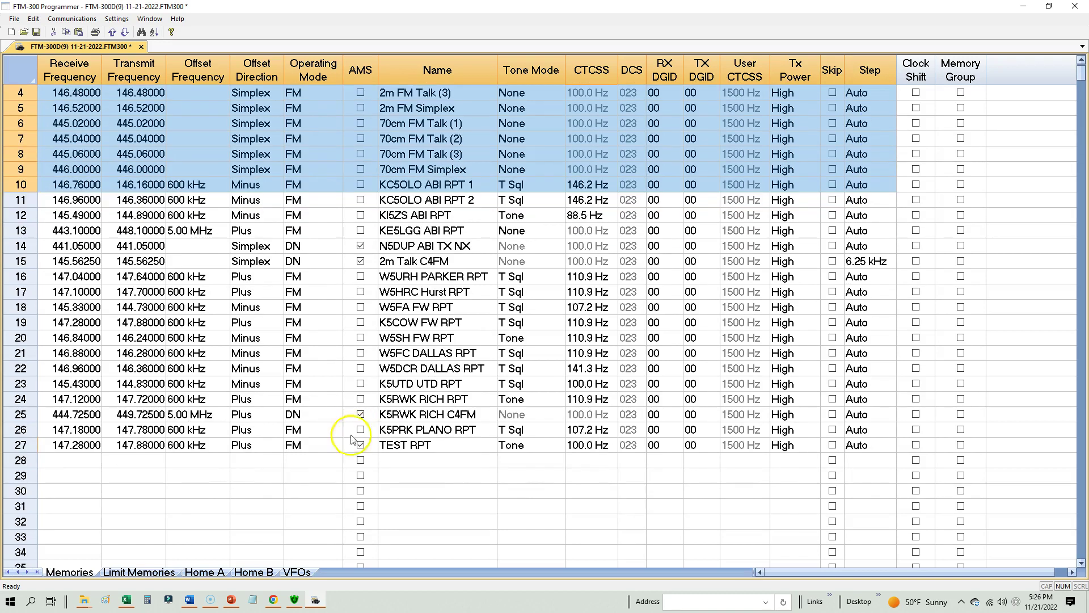
Clear the TEST RPT entry from channel 27.
left_click(23, 445)
right_click(27, 443)
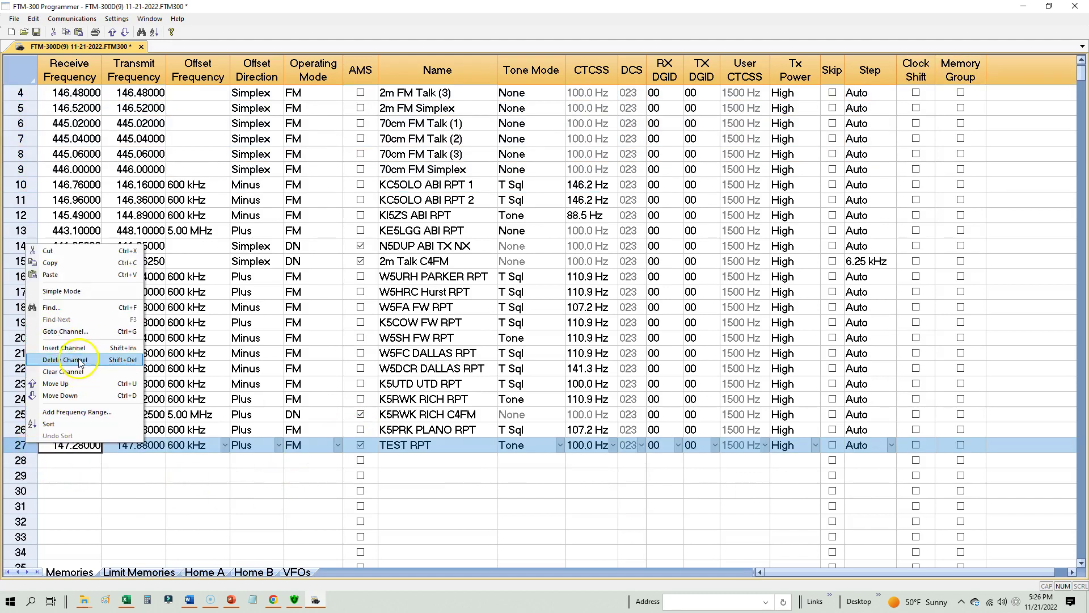
left_click(63, 372)
Save the channel file as FTM-300D(9) 11-21-2022.FTM300, replacing the existing file.
left_click(14, 18)
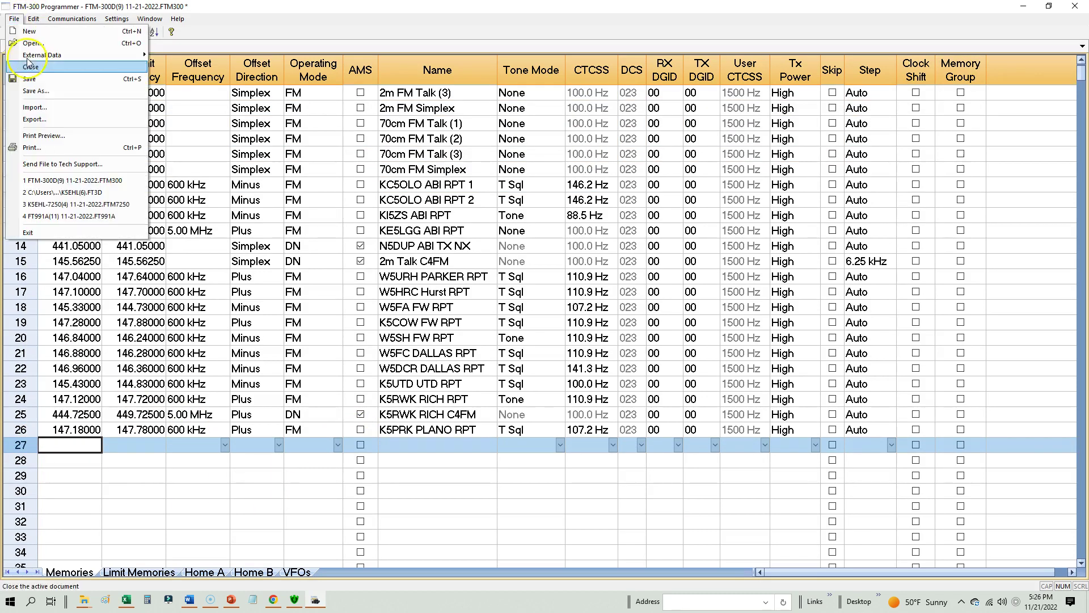
left_click(34, 90)
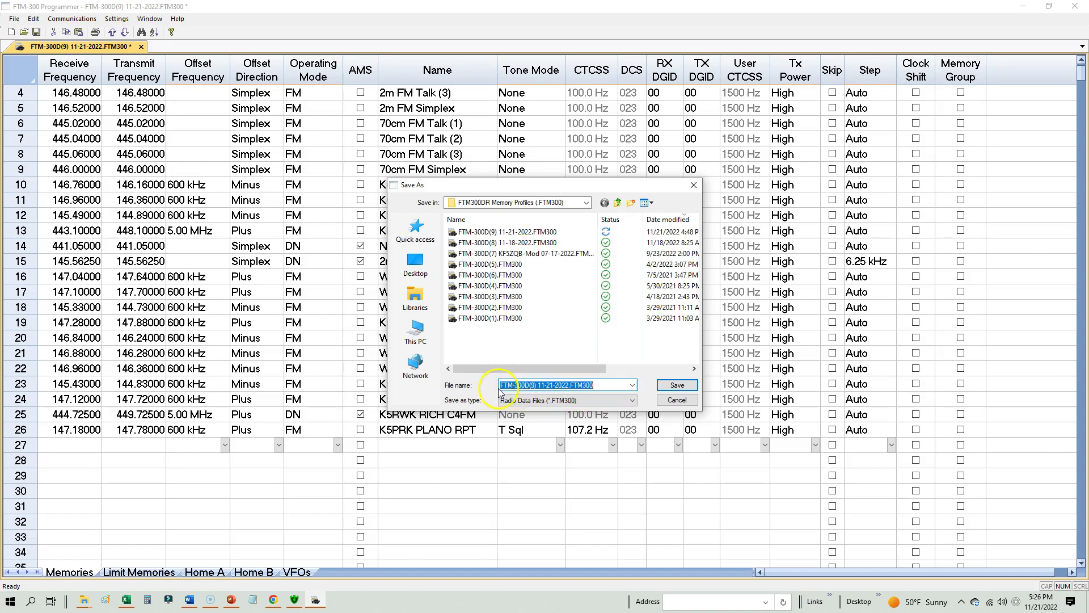
left_click(619, 385)
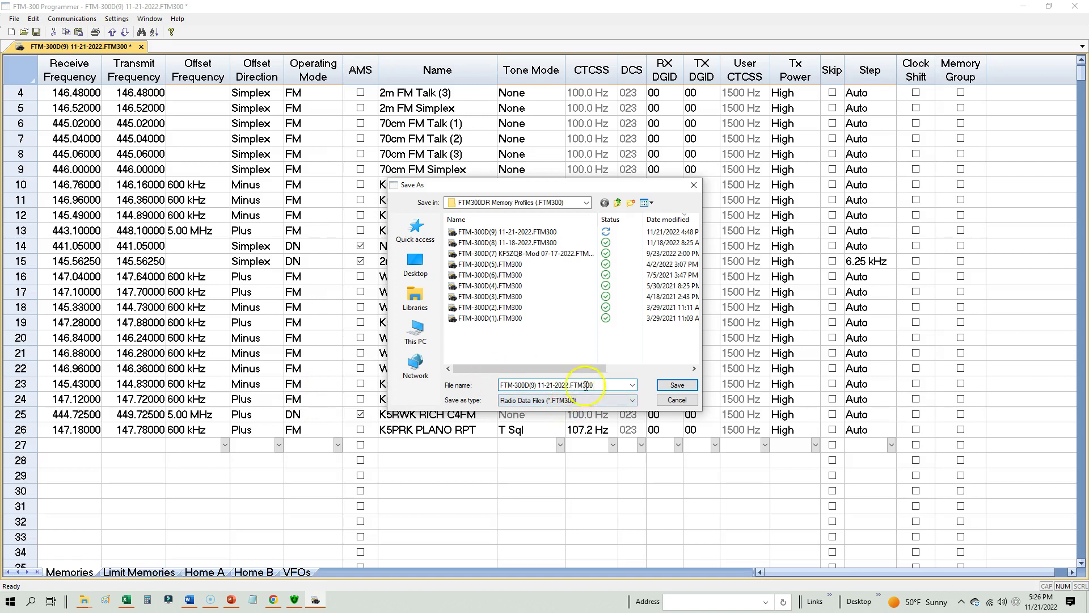
left_click(679, 387)
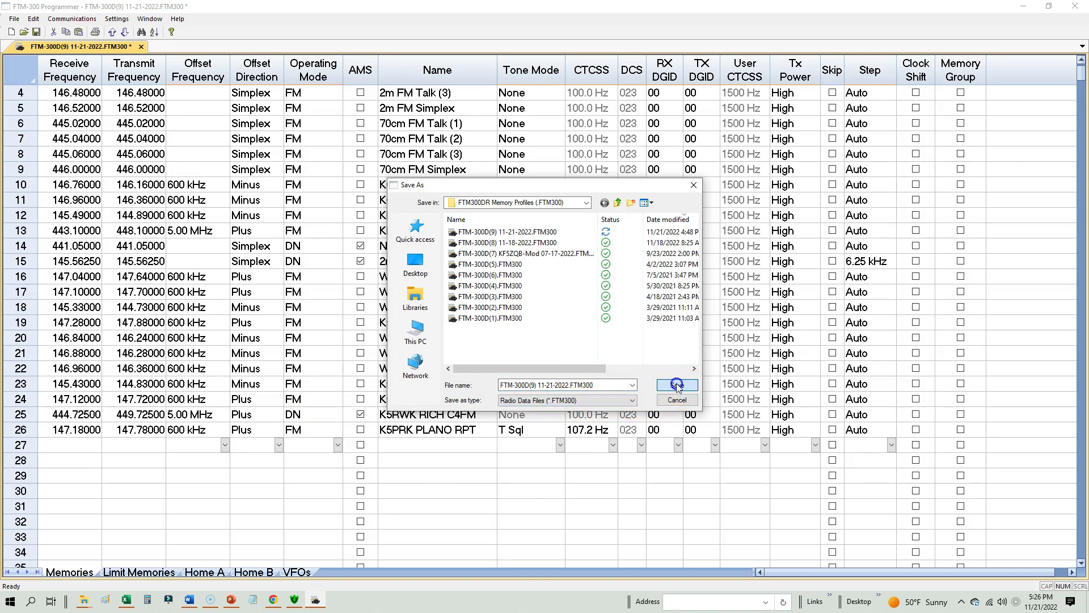
left_click(585, 303)
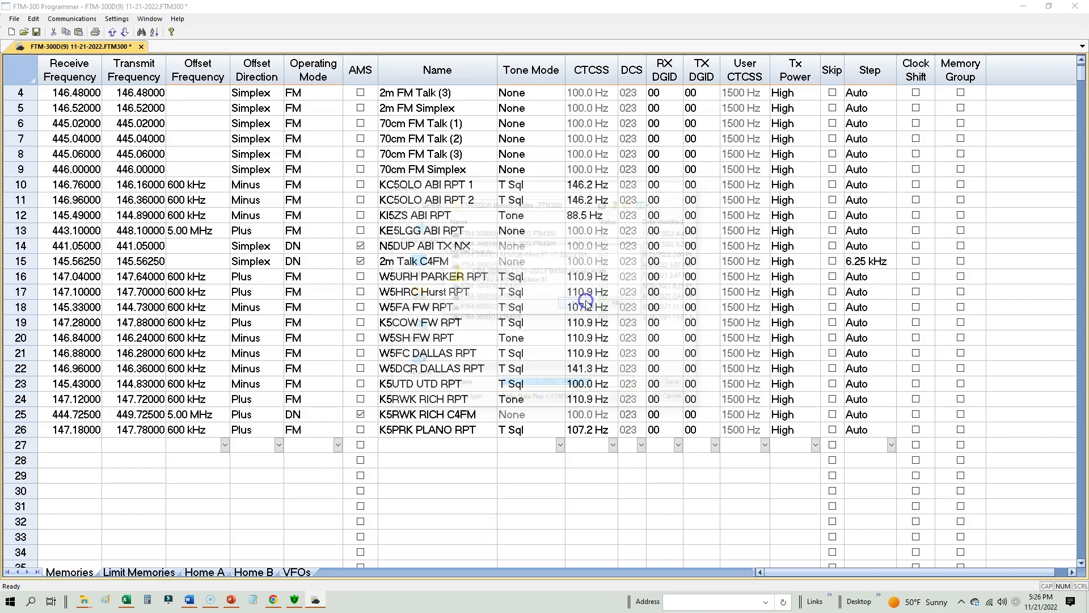
Export the channels to a comma-delimited file named FTM-300(9) 11-21-2022.csv in the FTM300DR Memory Profiles folder.
left_click(15, 19)
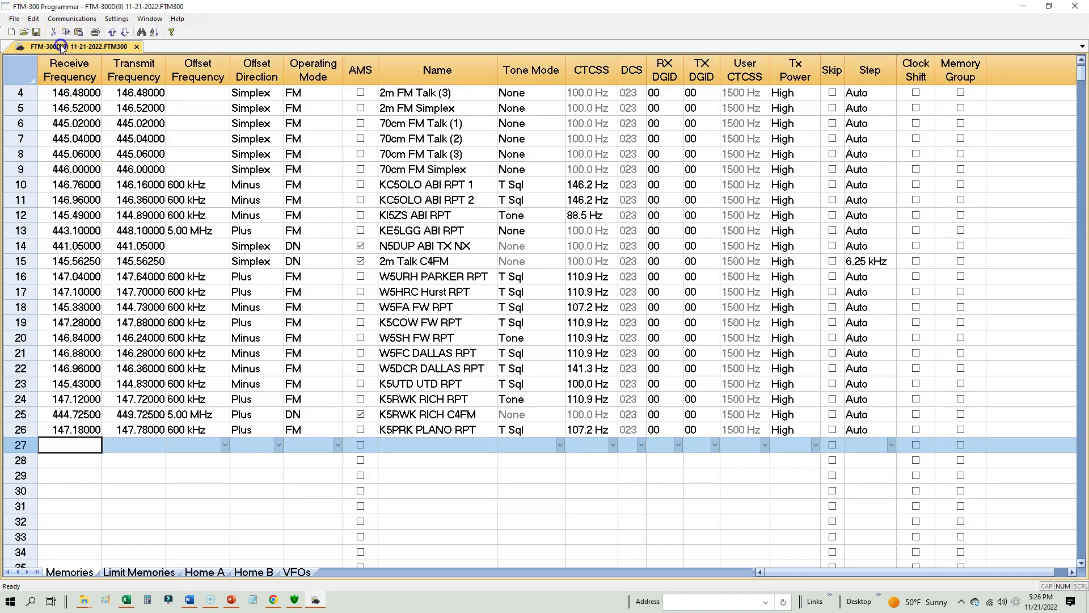
left_click(13, 21)
left_click(51, 137)
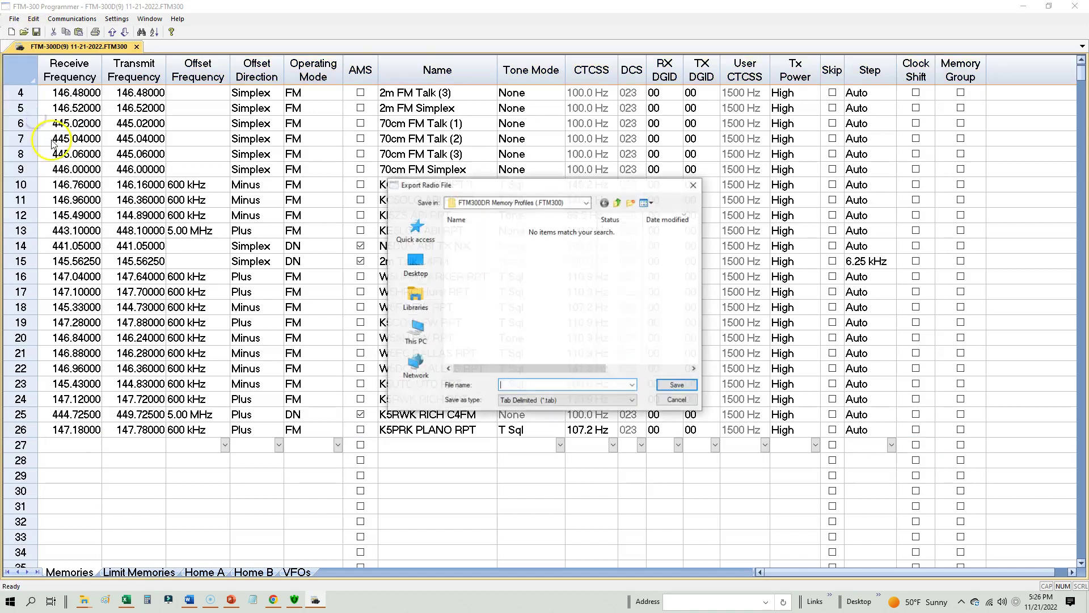
left_click(518, 401)
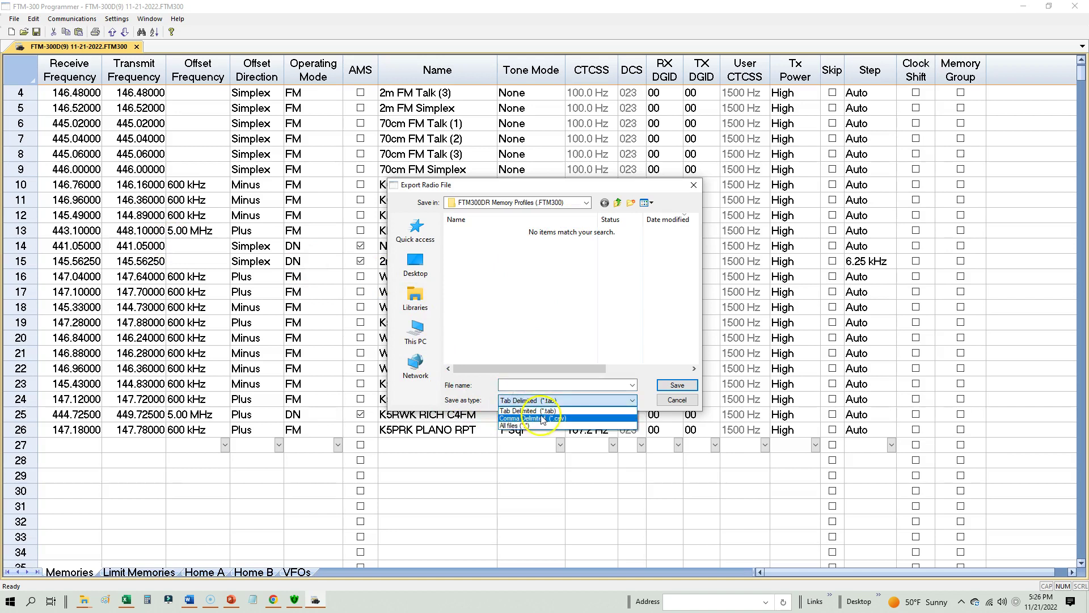
left_click(542, 419)
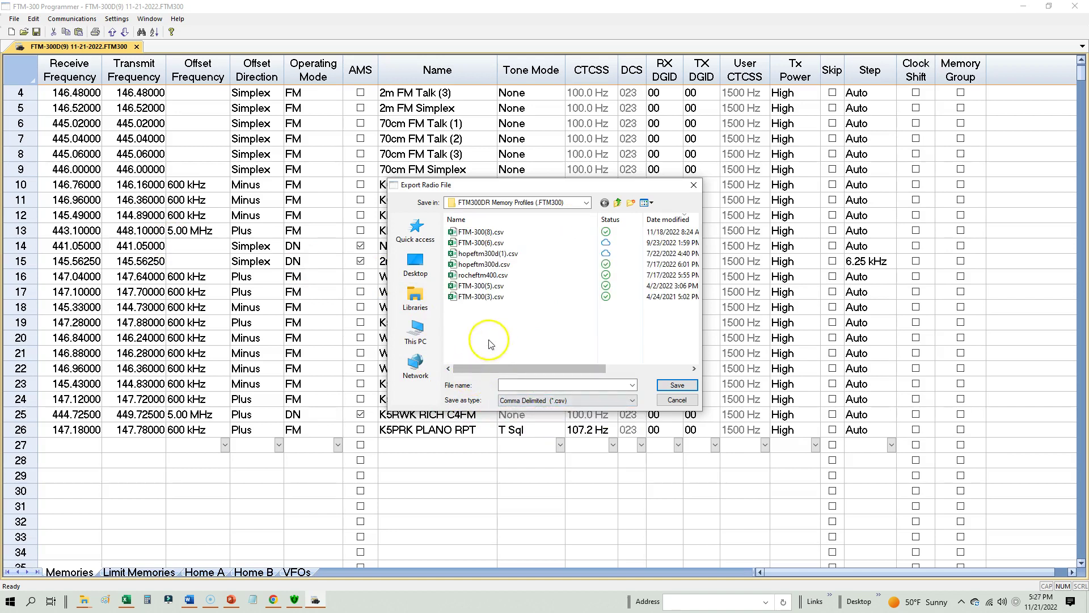
left_click(499, 237)
left_click(527, 386)
double_click(528, 386)
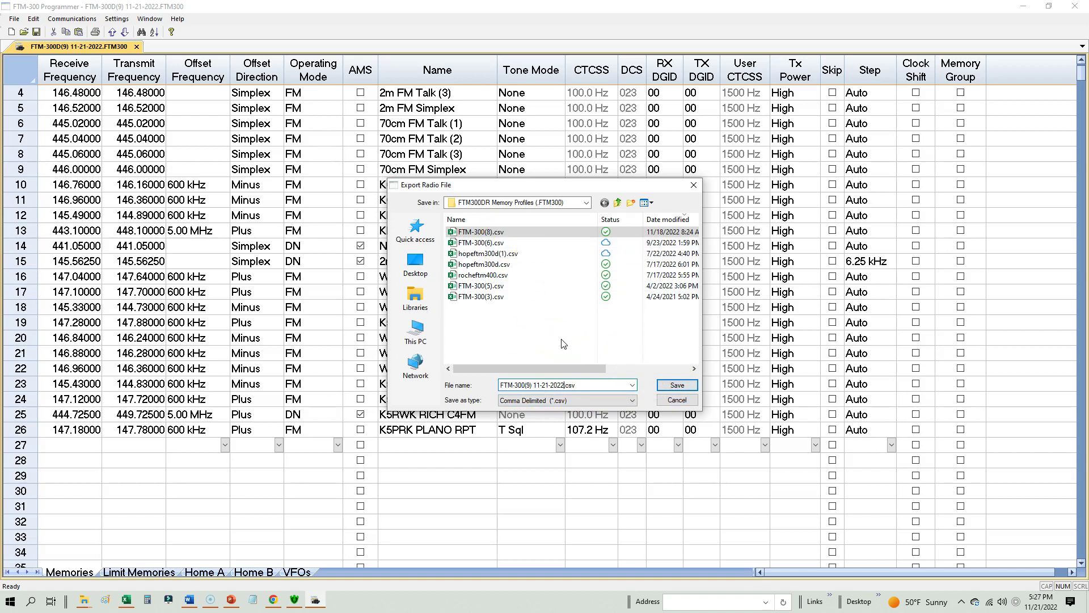
left_click(673, 388)
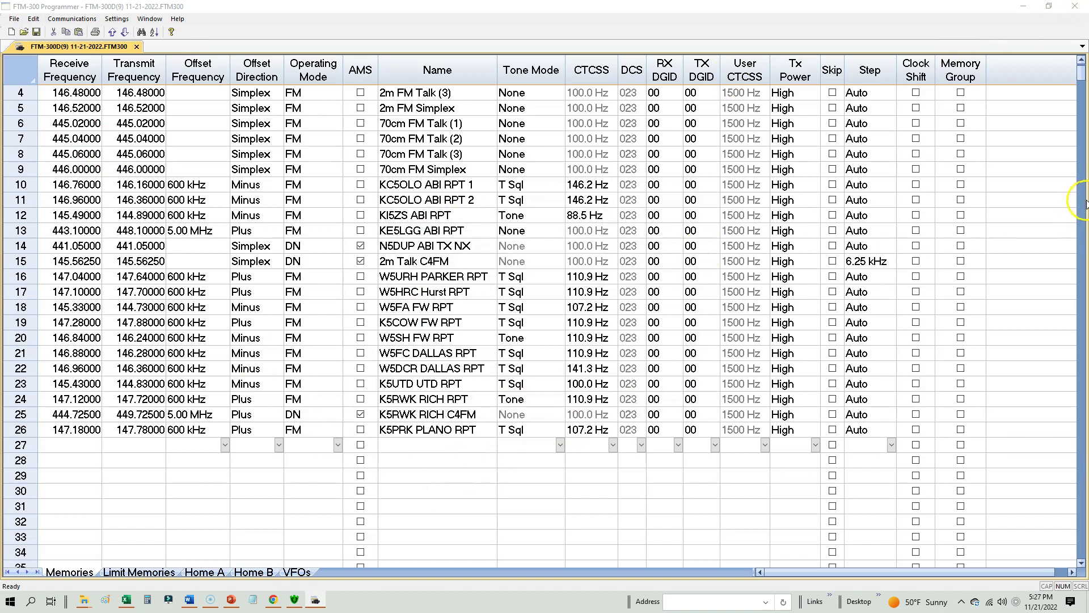
Delete the leftover block of repeater channels that extends down through channel 124, and save the channel file.
scroll(1009, 397, "down", 6)
scroll(685, 493, "down", 20)
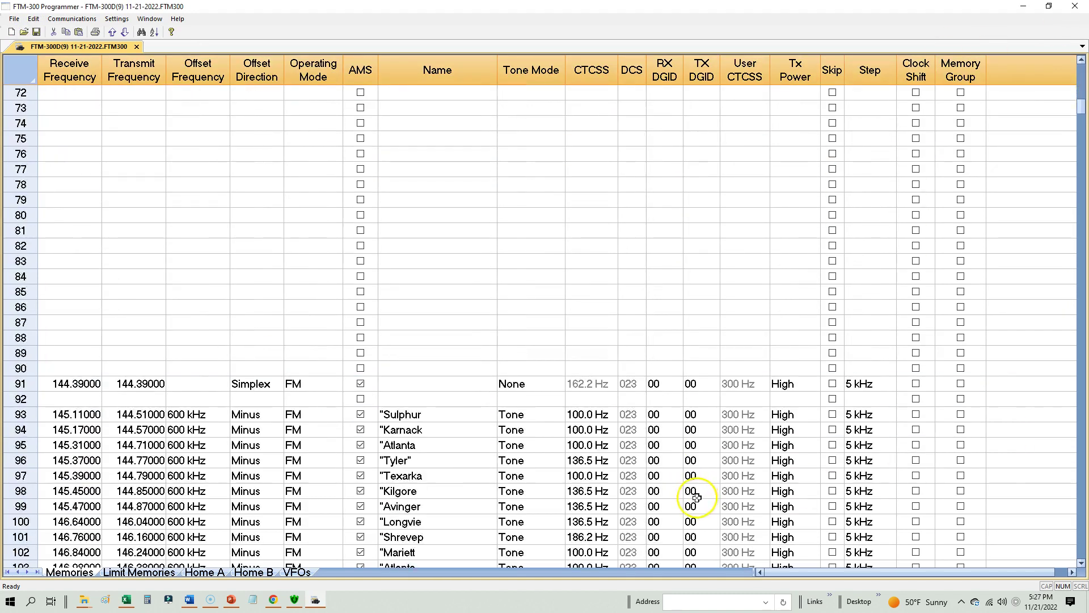
scroll(477, 362, "down", 11)
left_click(454, 384)
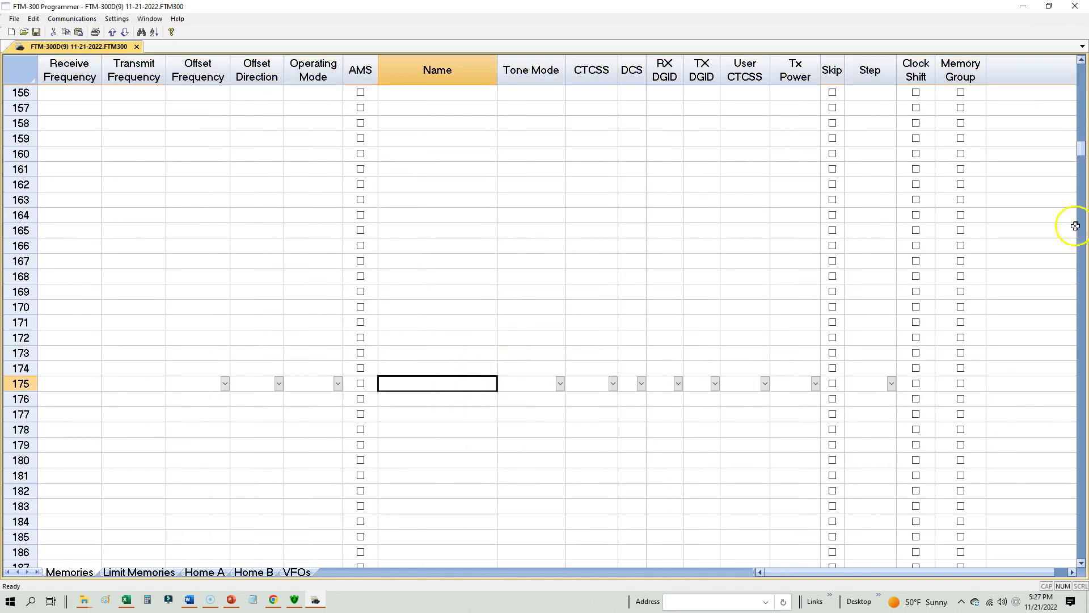
left_click_drag(1082, 153, 1081, 114)
left_click_drag(18, 154, 10, 429)
right_click(10, 429)
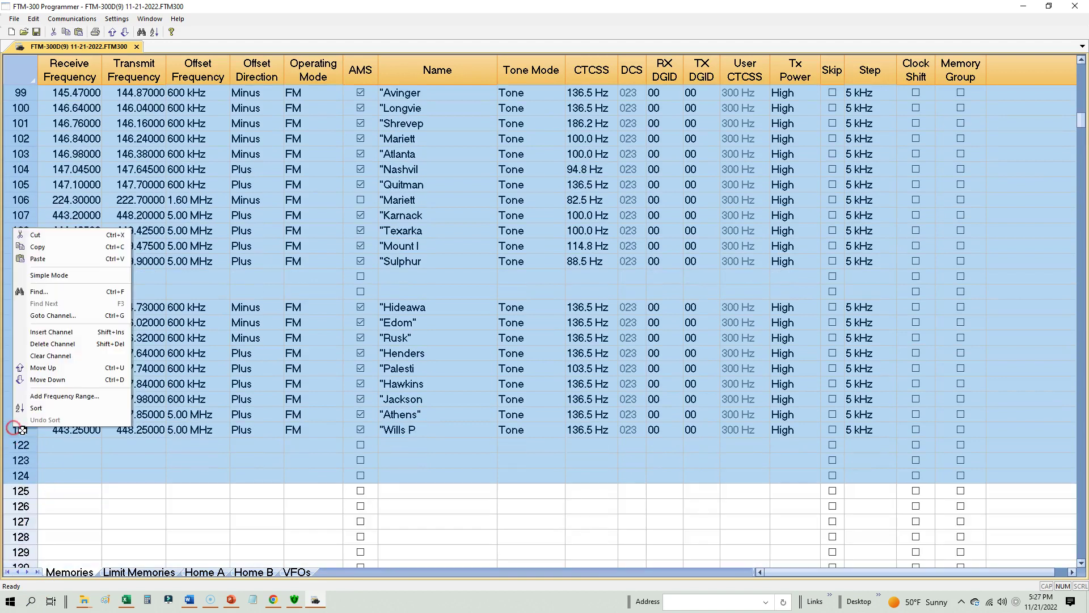
left_click(48, 346)
left_click(203, 348)
left_click_drag(1080, 116, 1084, 41)
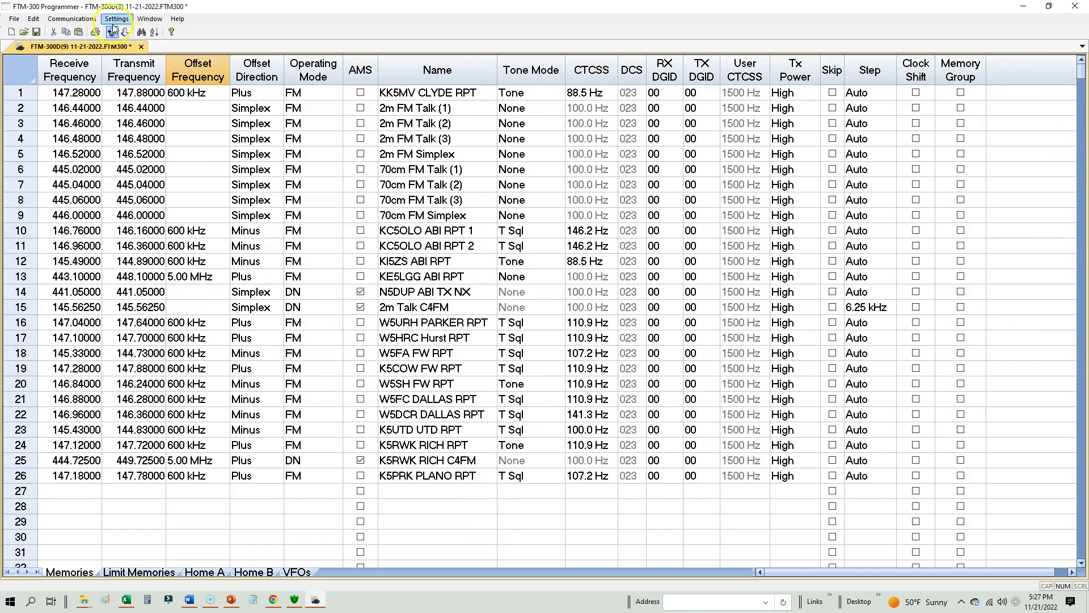
left_click(35, 32)
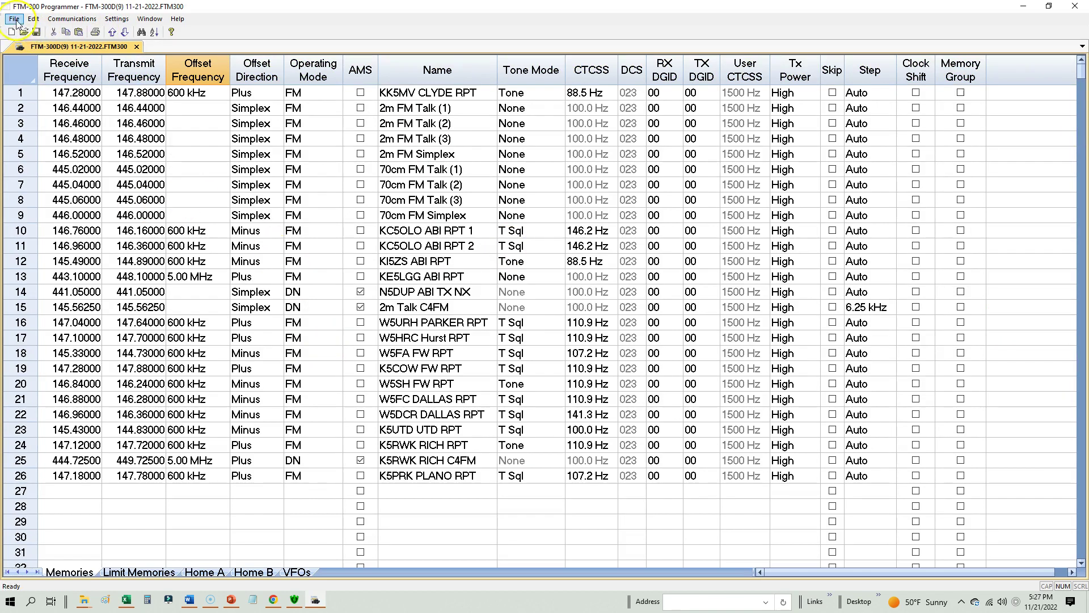
Export the cleaned-up channel list as comma delimited, overwriting FTM-300(9) 11-21-2022.csv.
left_click(15, 18)
left_click(29, 119)
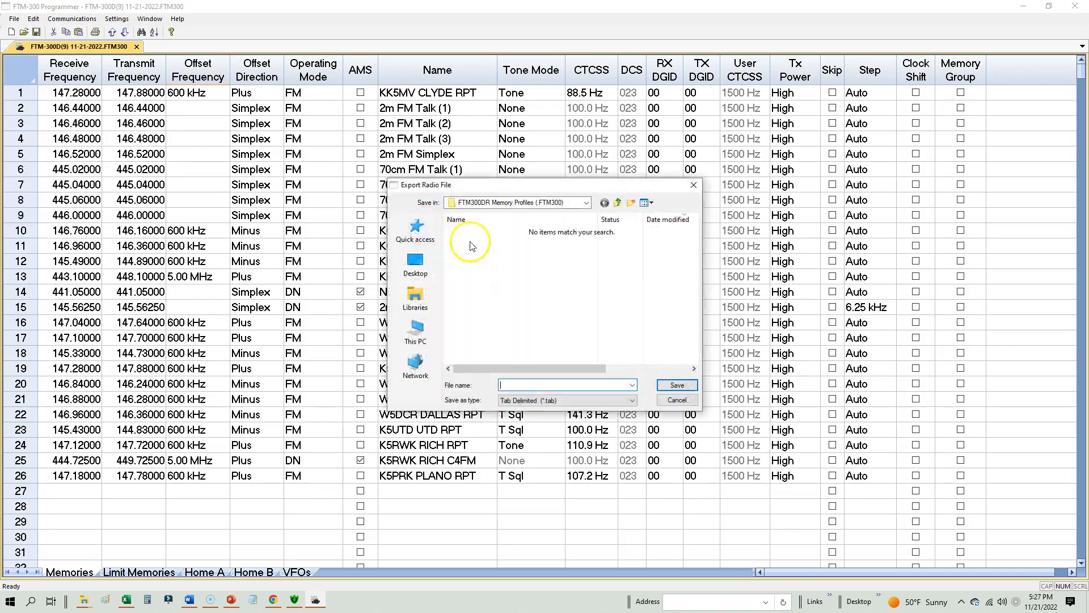
left_click(520, 401)
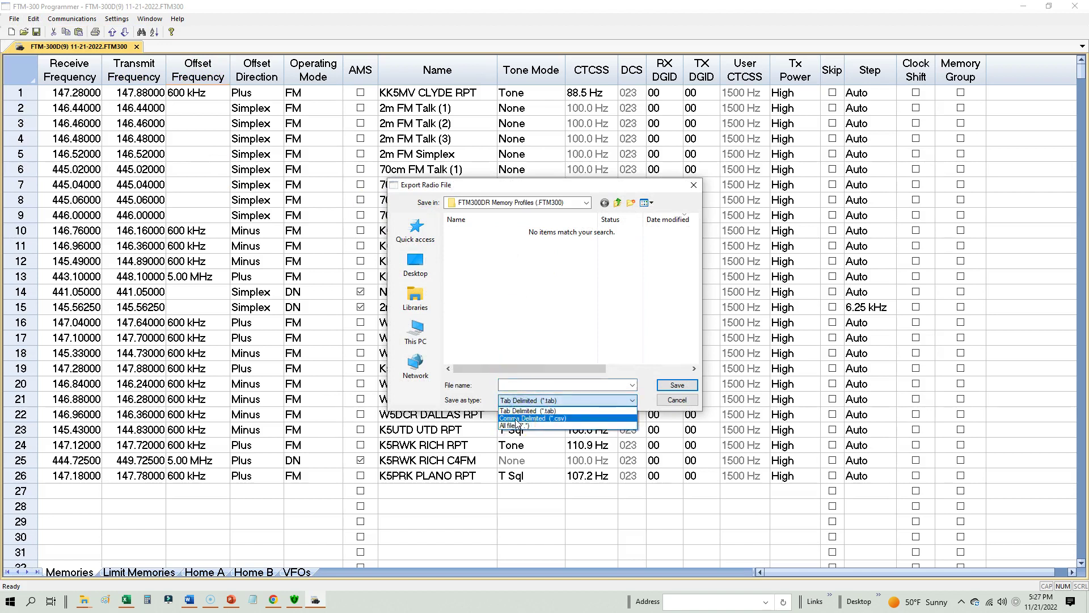
left_click(519, 418)
left_click(490, 233)
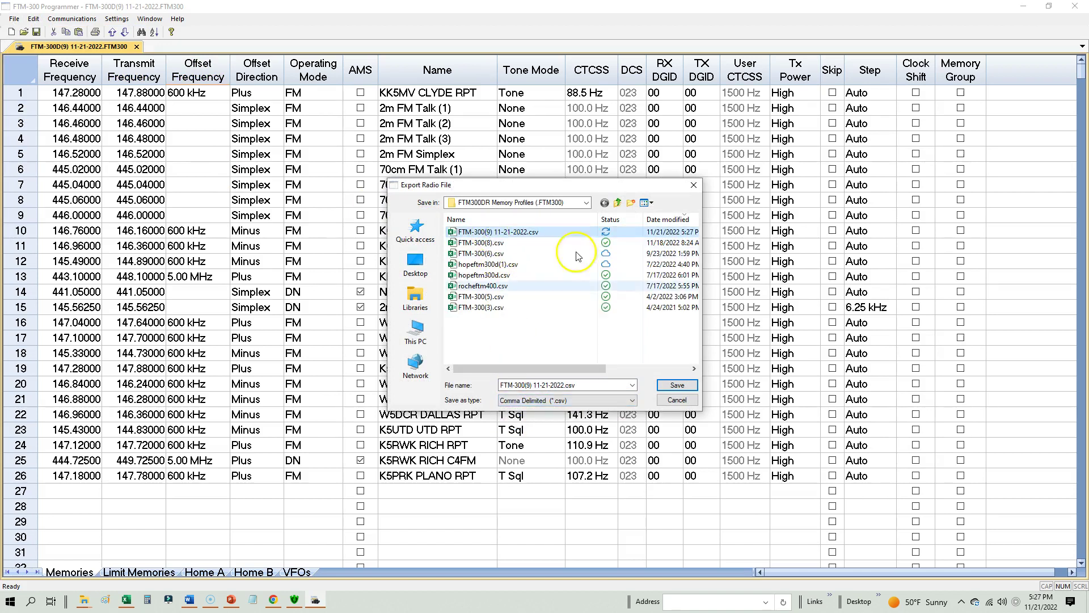
left_click(677, 385)
left_click(576, 305)
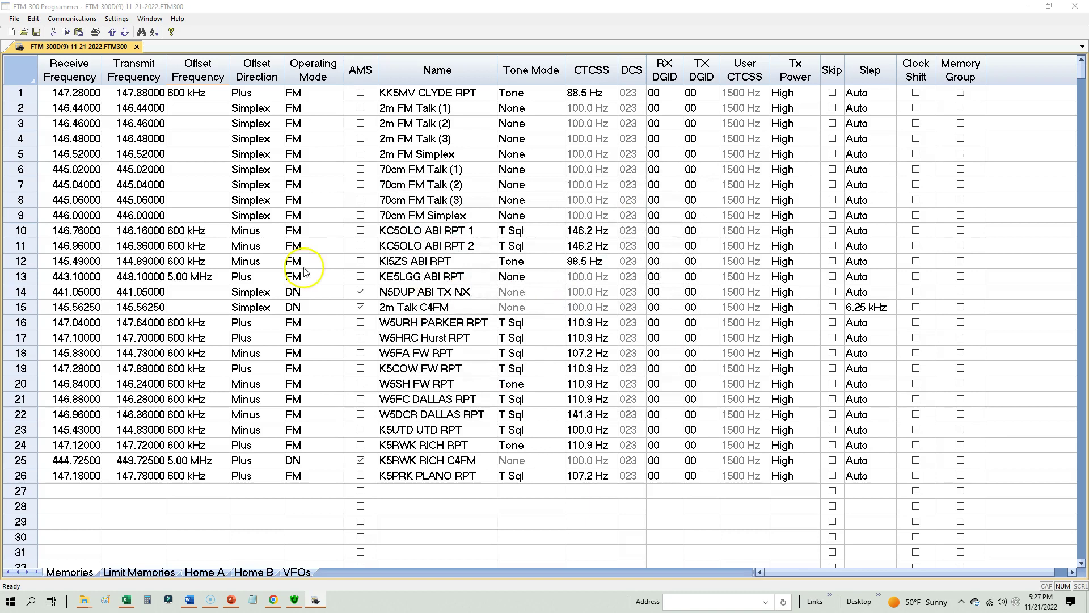
Close the FTM-300 Programmer, switch to the FT3DR Programmer and open FTM-300(9) 11-21-2022.csv for import.
left_click(1077, 7)
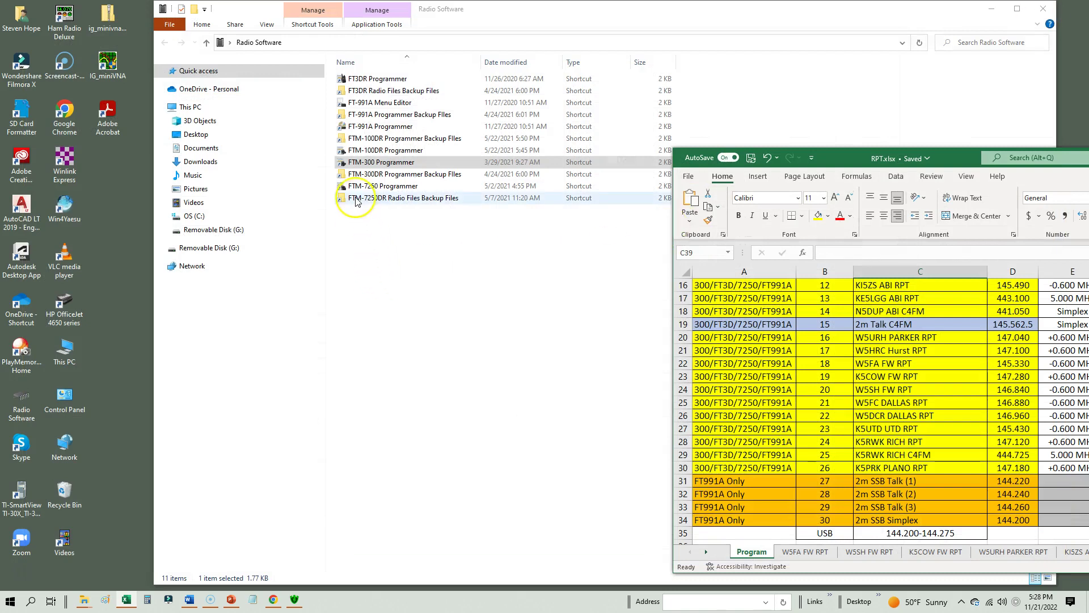
double_click(379, 83)
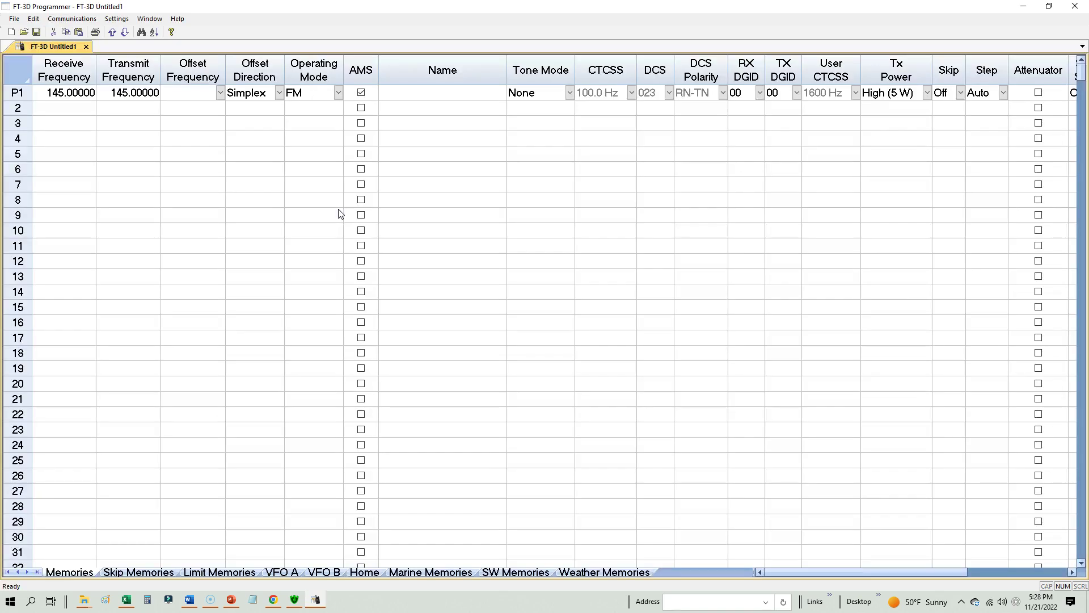
left_click(15, 19)
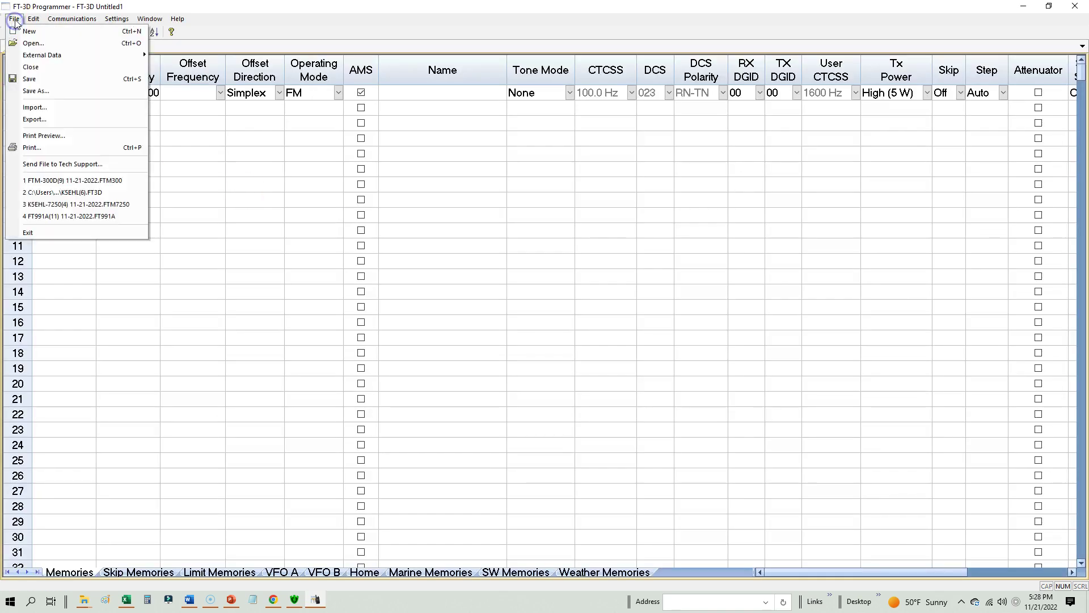
left_click(42, 109)
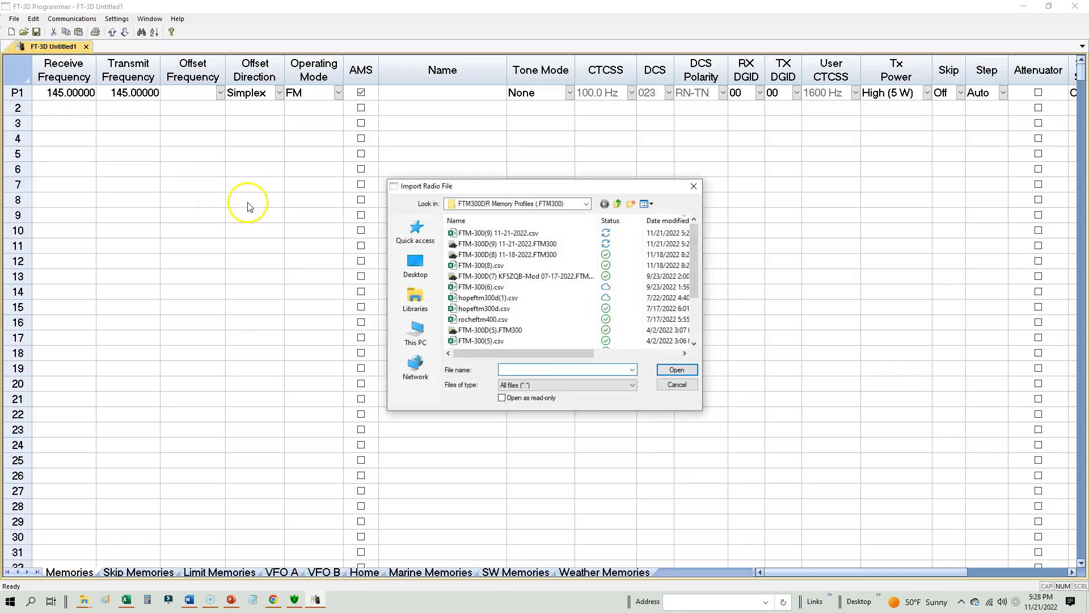
left_click(498, 233)
left_click(670, 372)
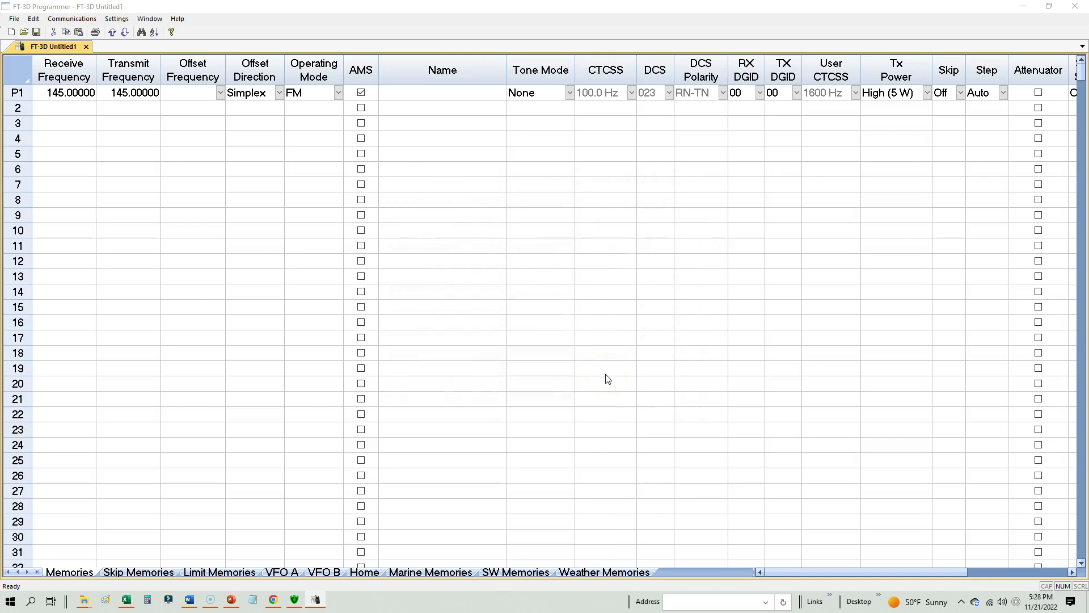
Complete the import of the channel list with comma delimiters, overwriting existing channels.
left_click(566, 378)
left_click(566, 378)
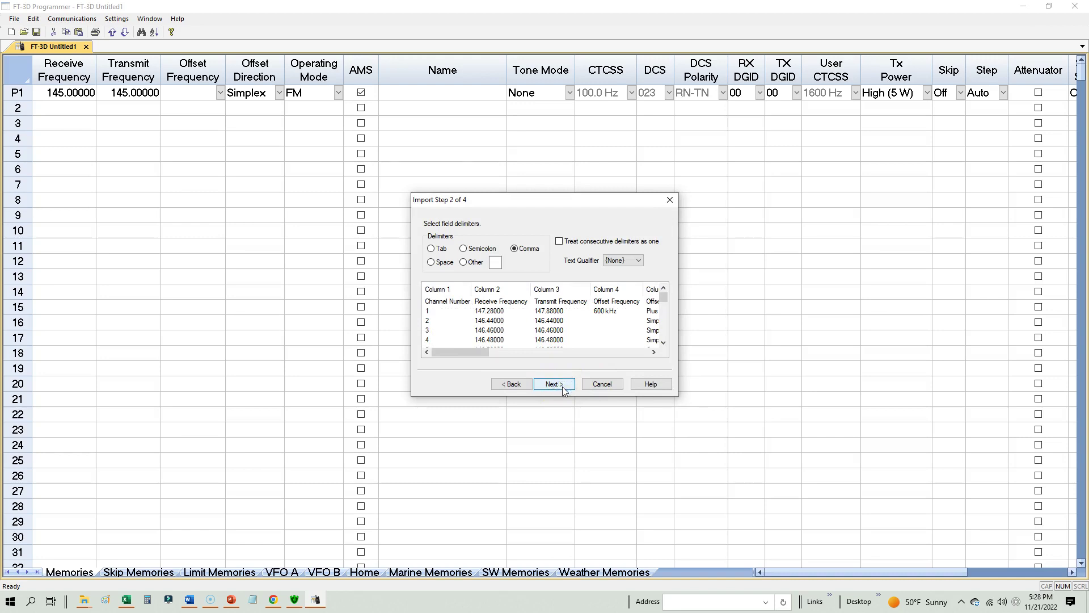
left_click(564, 389)
left_click(562, 386)
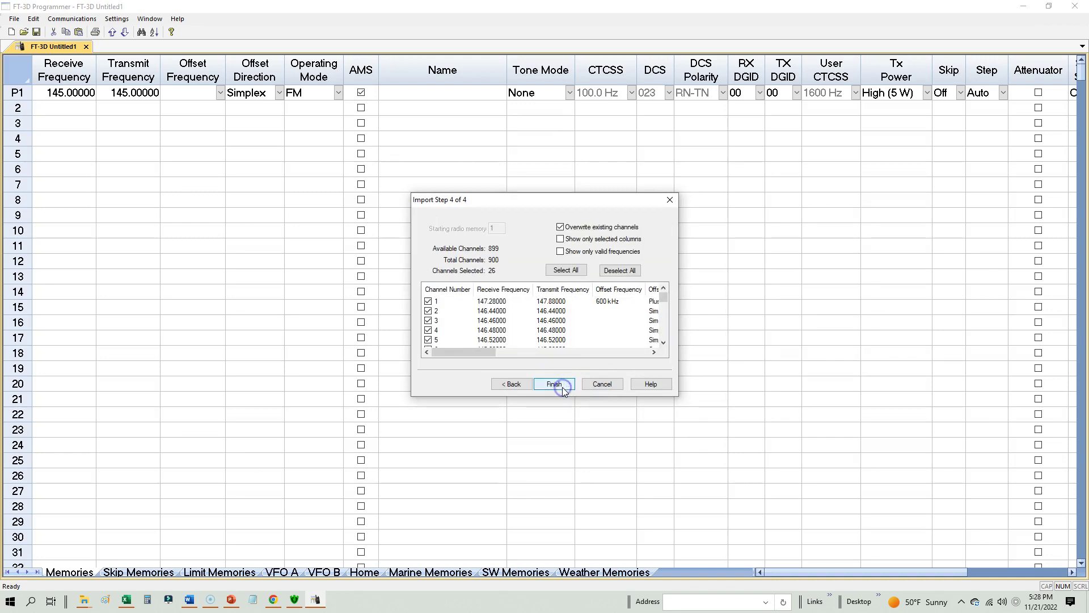
left_click(562, 386)
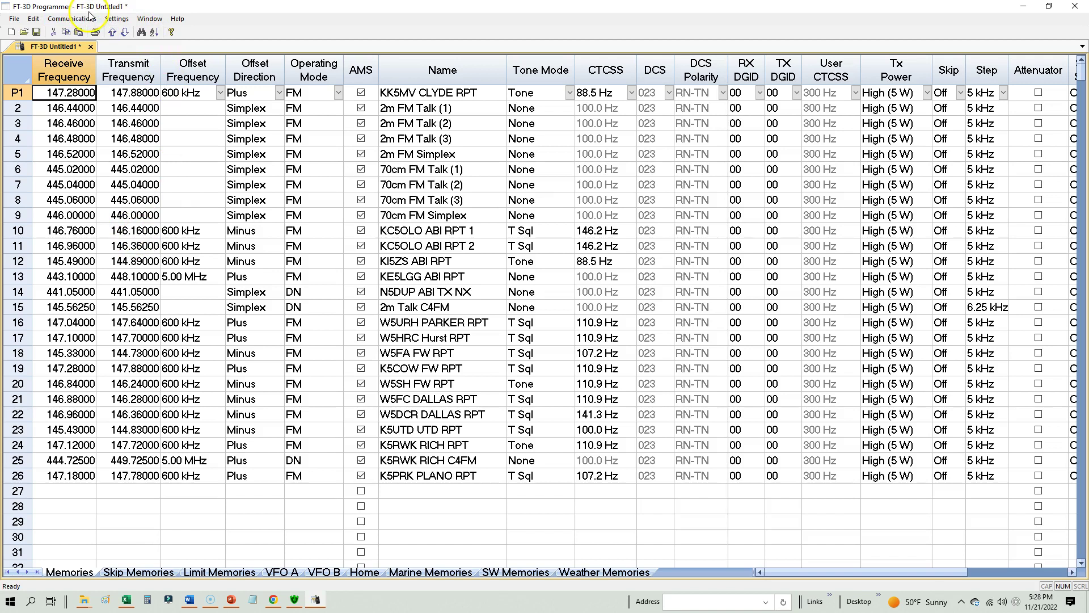
Save the imported channels as K5EHL(6) 11-21-2022.FT3D in the FT3DR Memory Profiles folder.
left_click(14, 19)
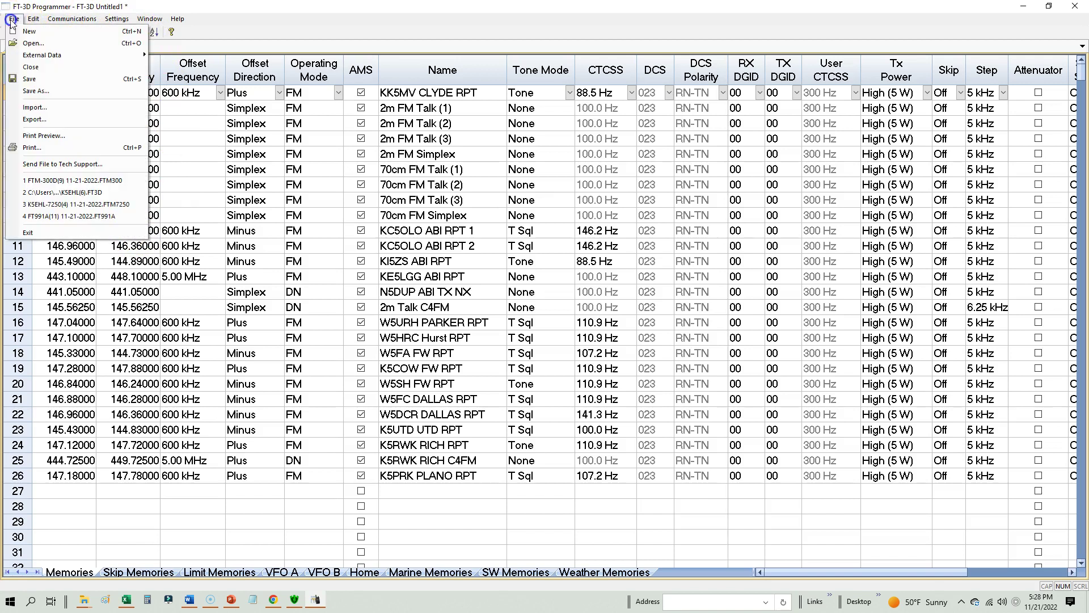
left_click(40, 92)
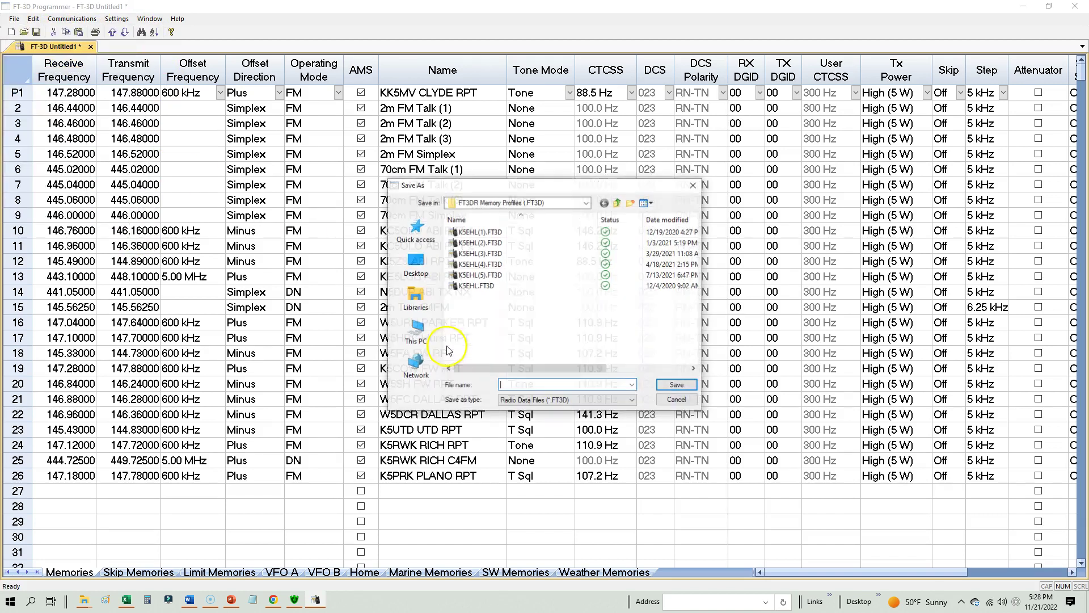
left_click(491, 233)
left_click(519, 382)
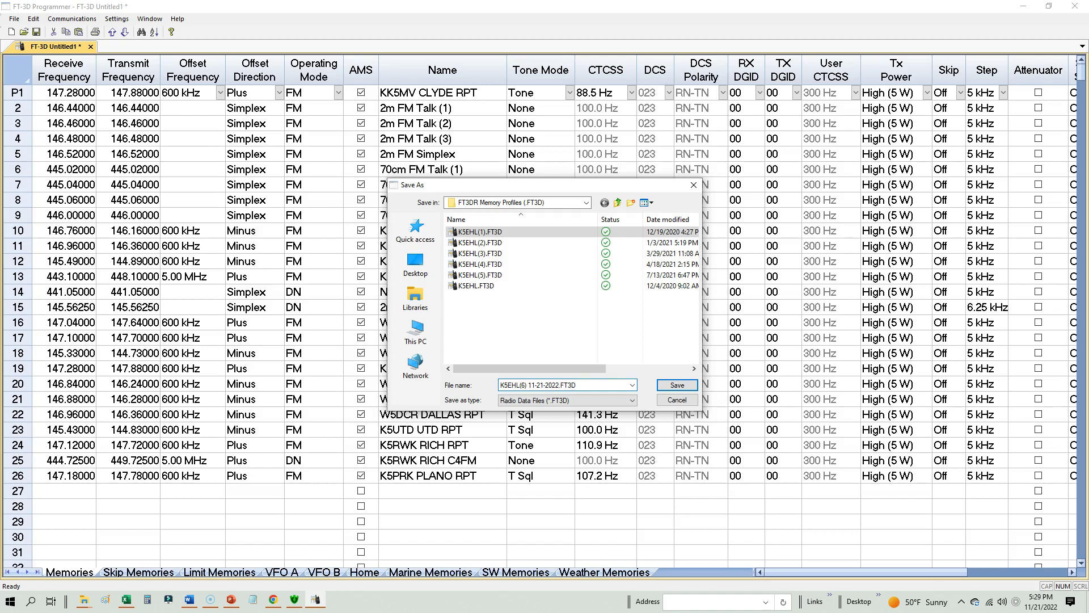
left_click(676, 386)
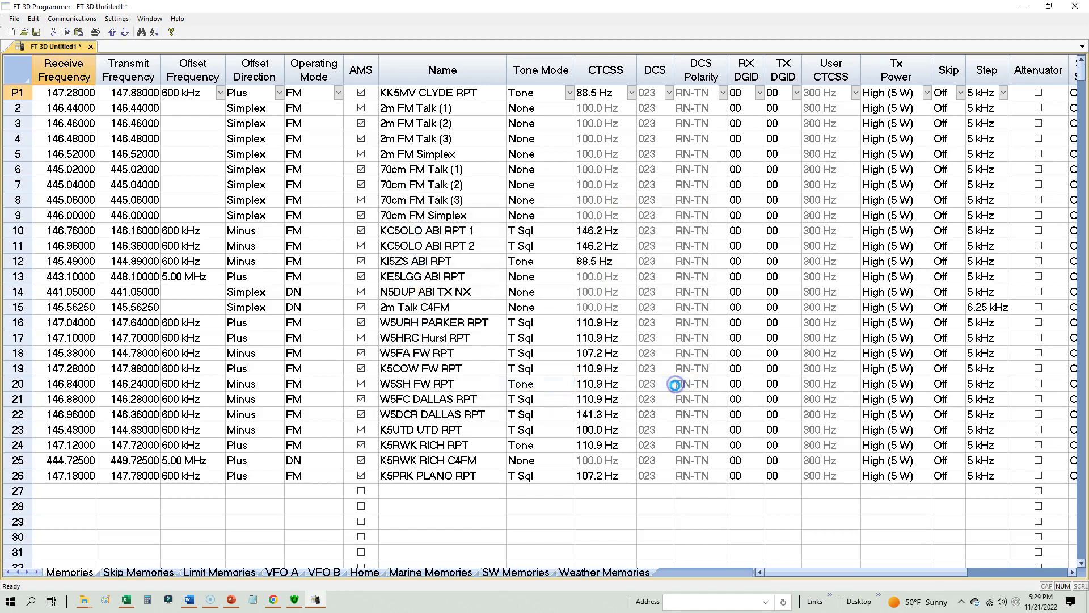
Turn off AMS for channels 1 through 13.
left_click(372, 91)
left_click(362, 108)
left_click(360, 123)
left_click(361, 139)
left_click(361, 154)
left_click(360, 169)
left_click(361, 184)
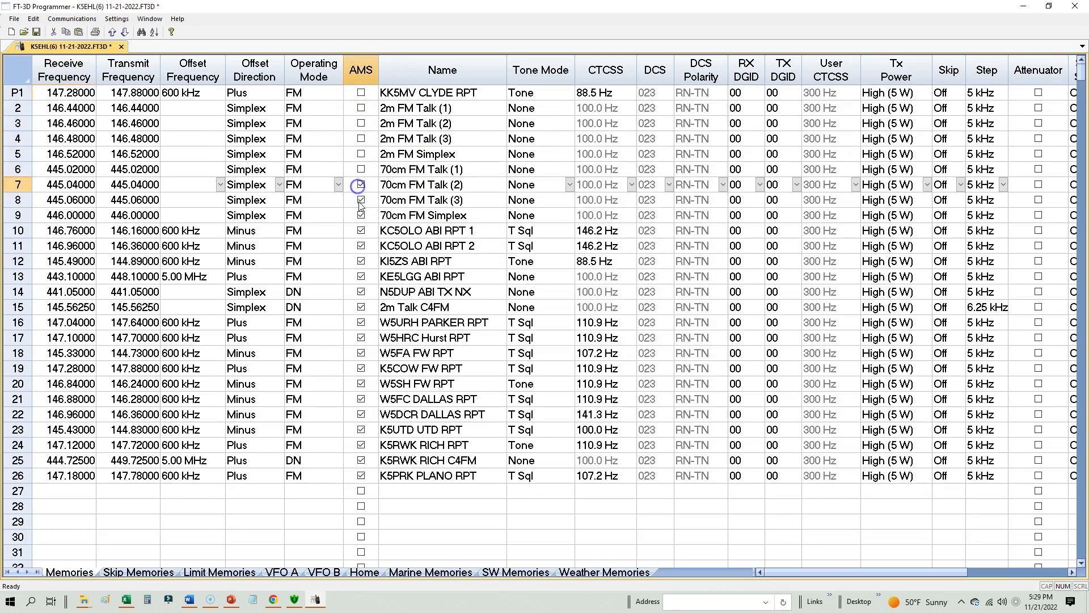
left_click(361, 200)
left_click(362, 216)
left_click(360, 230)
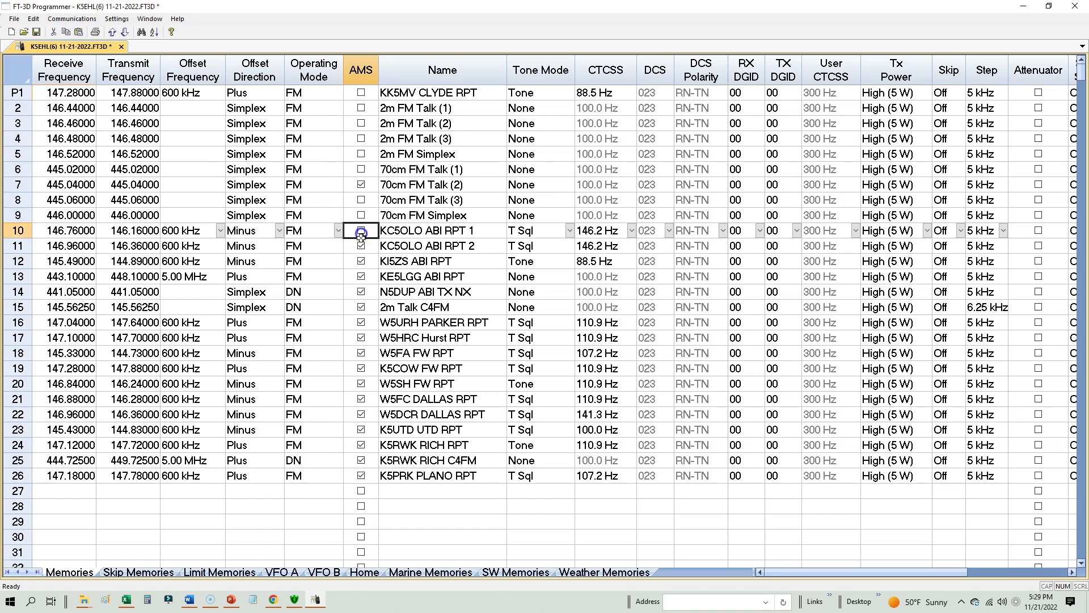
left_click(361, 246)
left_click(361, 190)
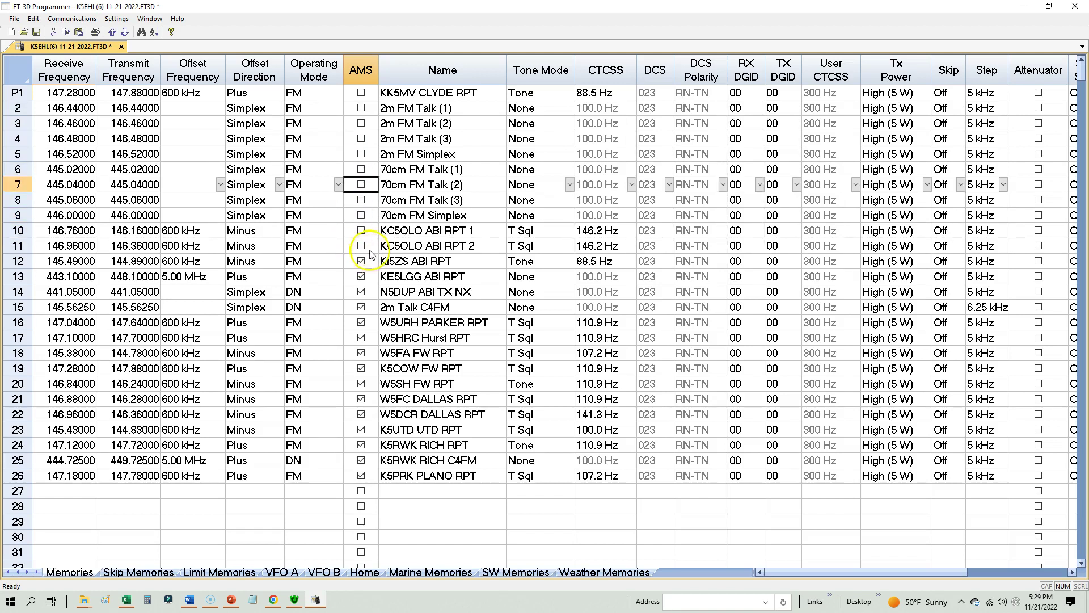
left_click(363, 261)
left_click(361, 277)
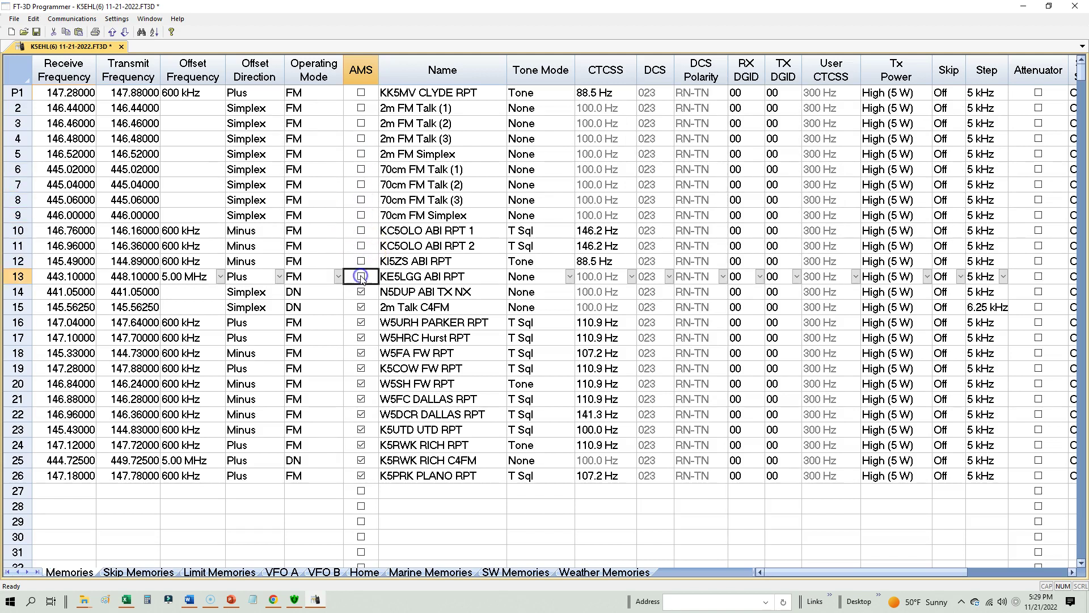
Turn off AMS for channels 16 through 25, leaving the digital channels 14 and 15 enabled.
left_click(361, 323)
left_click(361, 338)
left_click(360, 353)
left_click(361, 368)
left_click(361, 384)
left_click(361, 399)
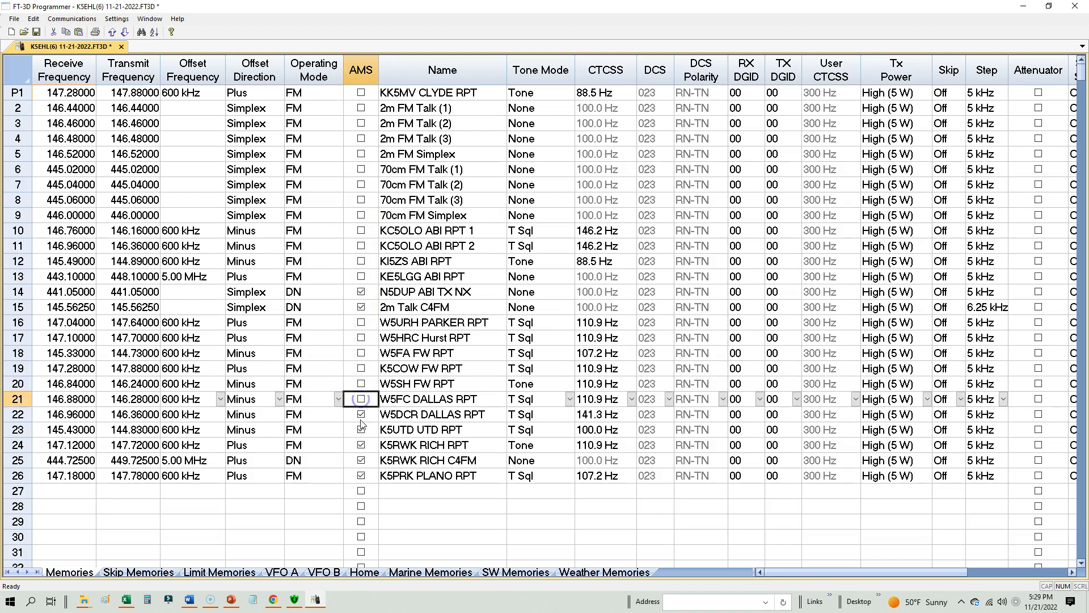
left_click(361, 428)
left_click(361, 414)
left_click(361, 445)
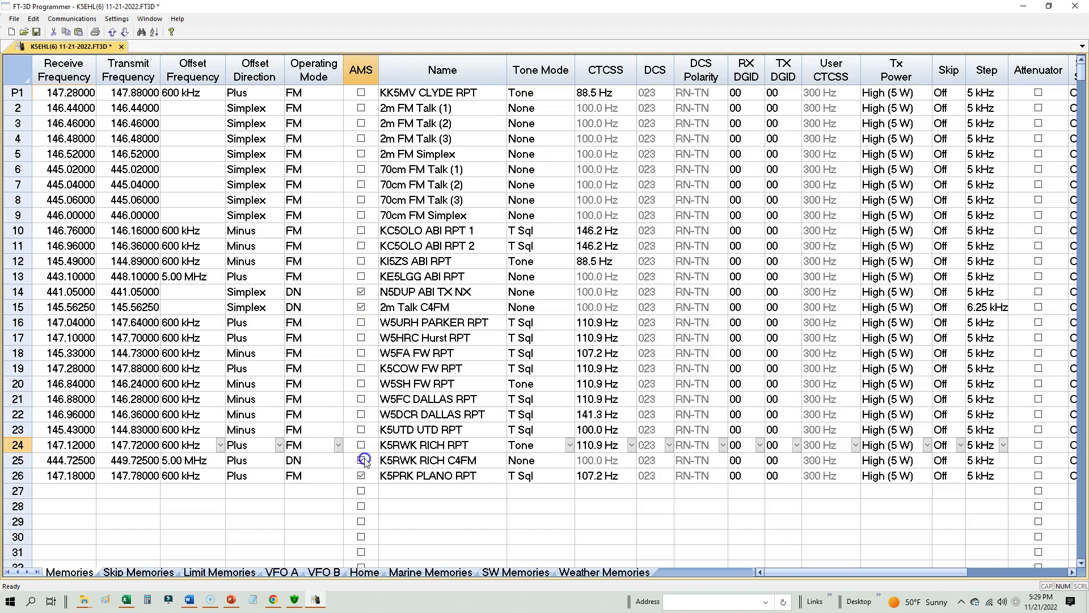
left_click(361, 461)
Save the FT-3D channel file, close its programmer and switch to the FTM-7250 Programmer.
left_click(36, 31)
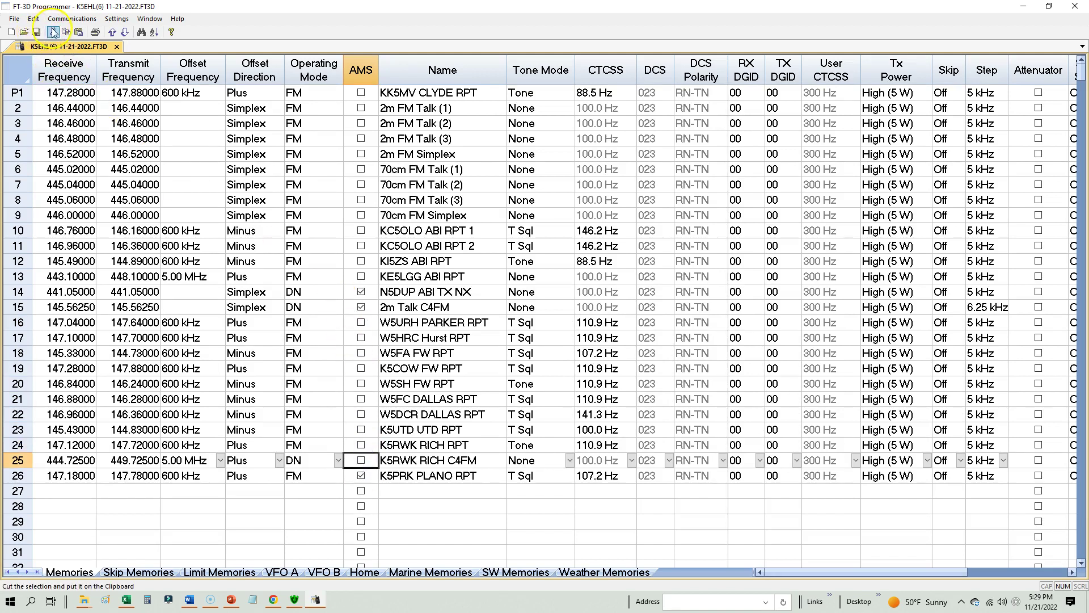
left_click(1078, 6)
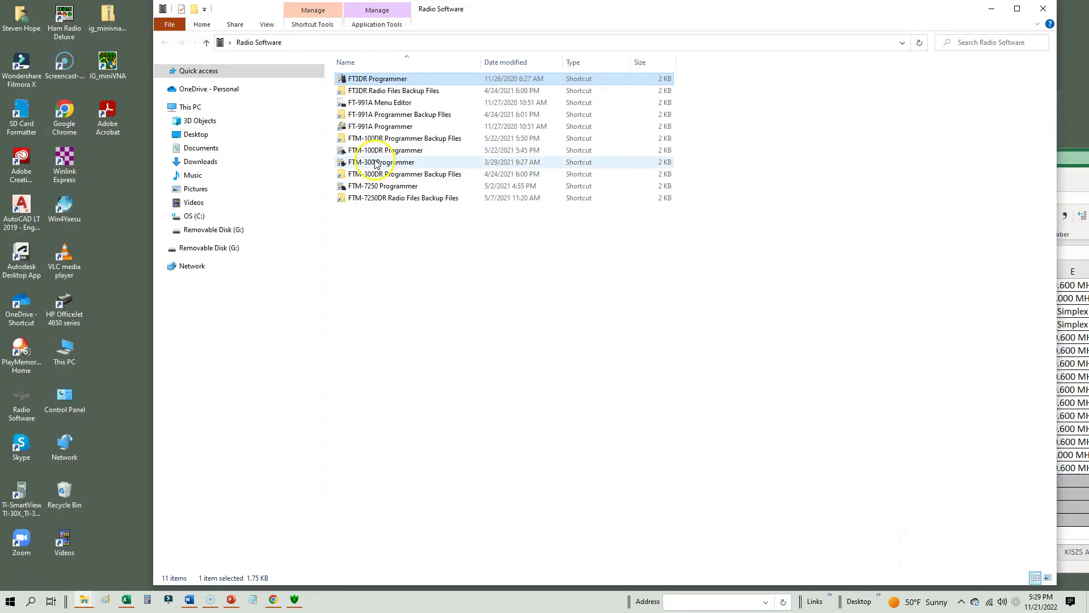
left_click(386, 188)
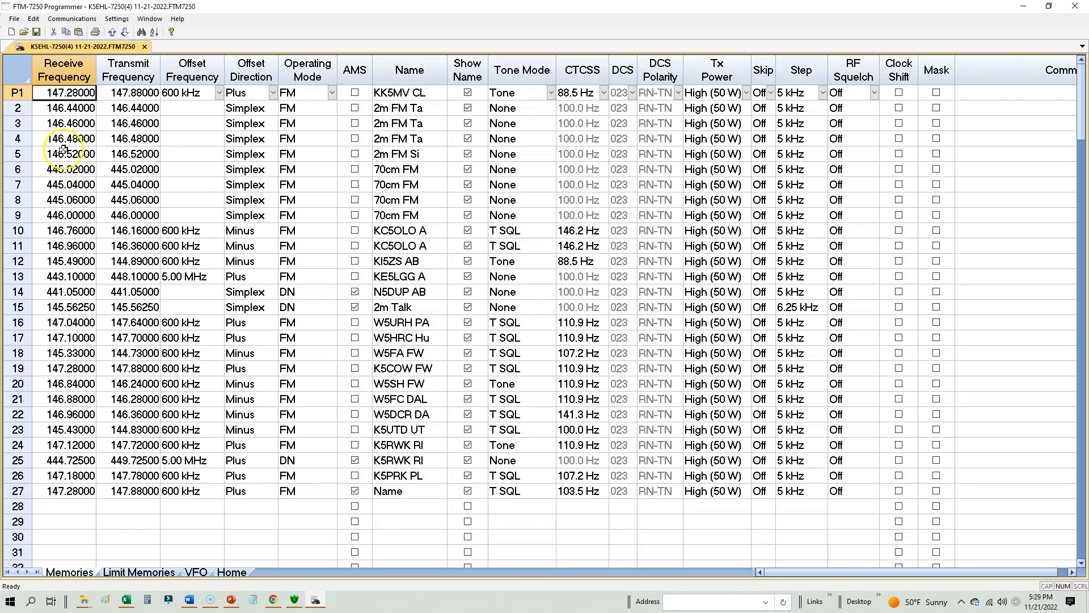
Import FTM-300(9) 11-21-2022.csv from the FTM300DR Memory Profiles folder into the open FTM-7250 channel list.
left_click(15, 19)
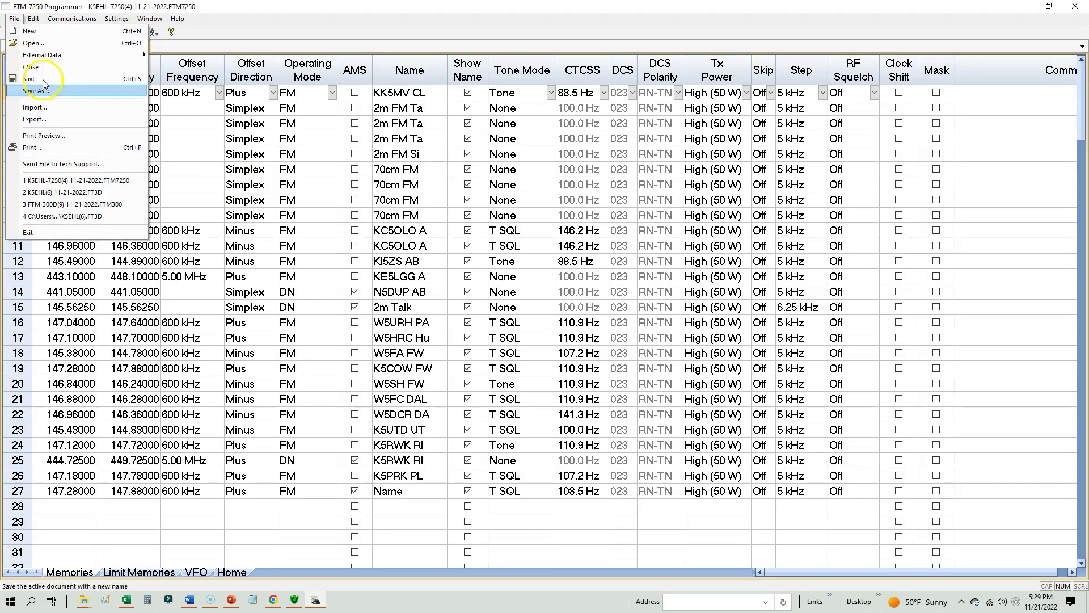
left_click(102, 107)
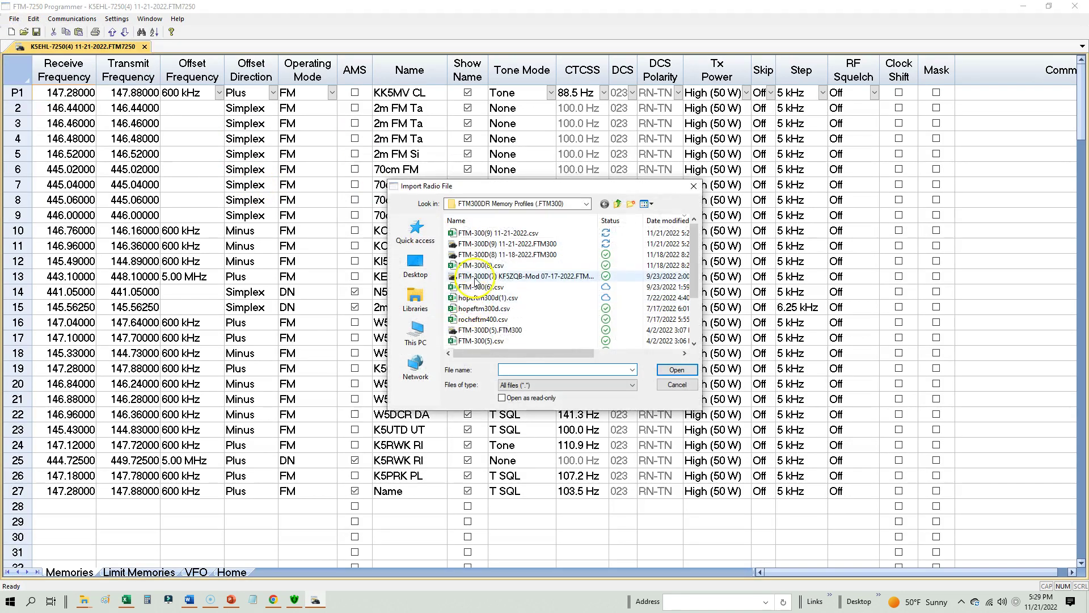
left_click(520, 234)
left_click(677, 369)
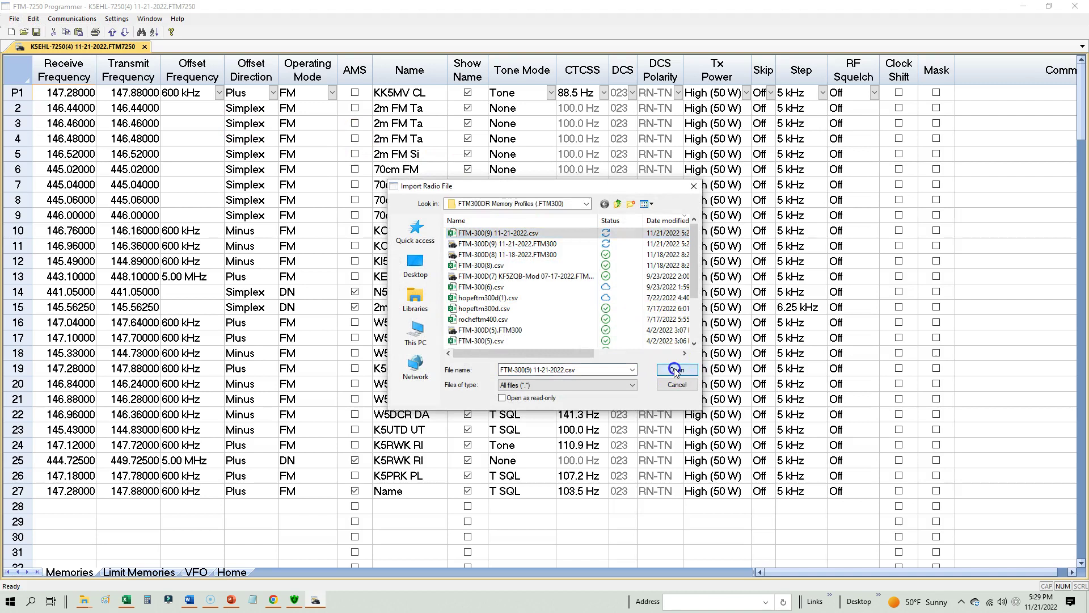
left_click(552, 386)
left_click(552, 385)
left_click(553, 386)
left_click(552, 385)
left_click(551, 384)
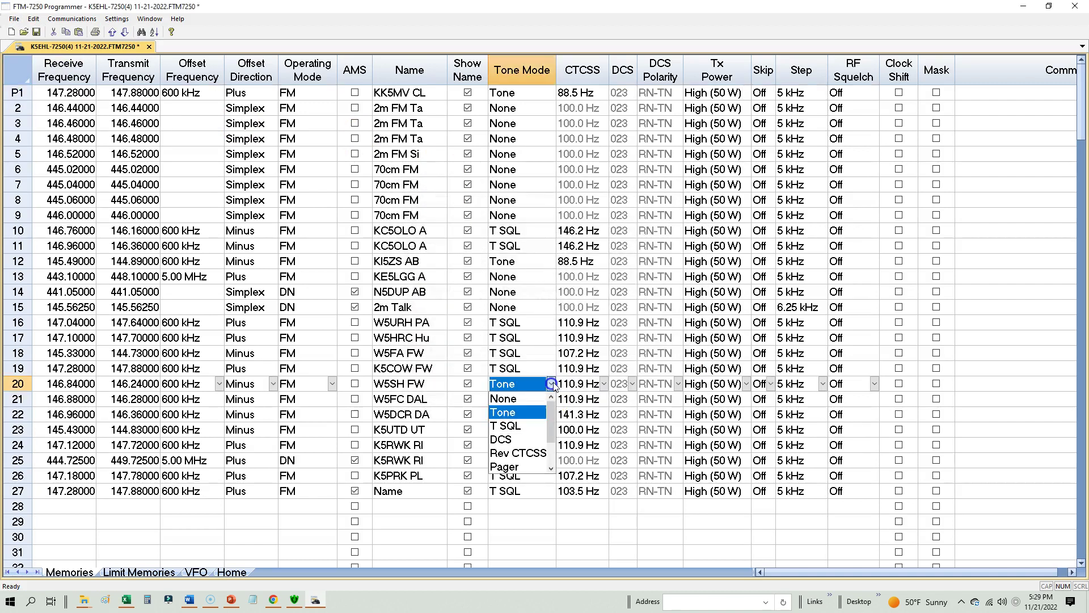
left_click(292, 521)
left_click(321, 418)
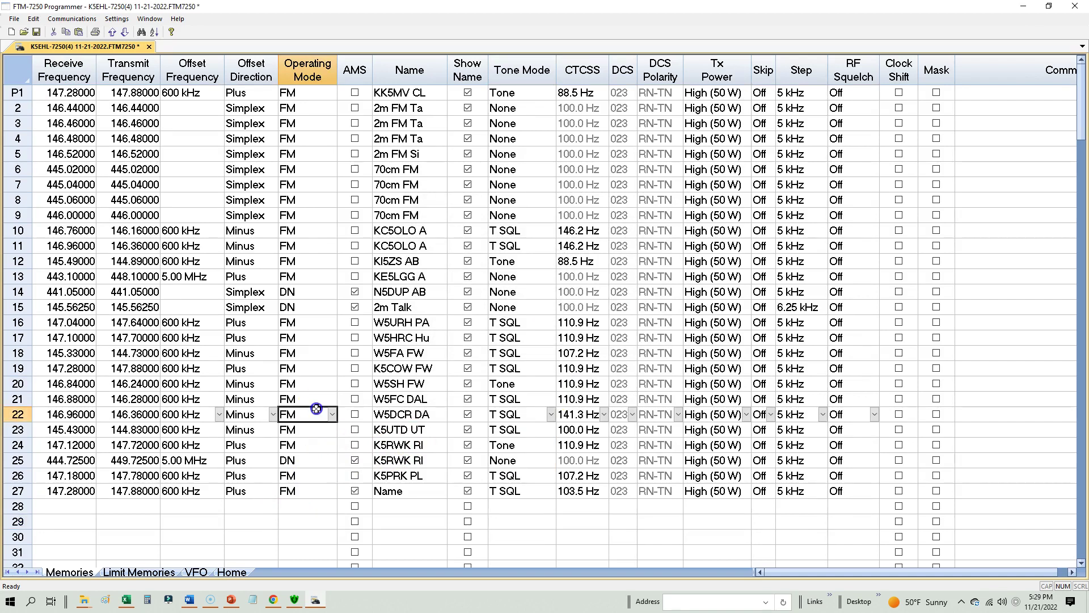
Delete the leftover channel 27 from the end of the memory list.
scroll(186, 434, "down", 1)
scroll(185, 434, "up", 1)
left_click(15, 492)
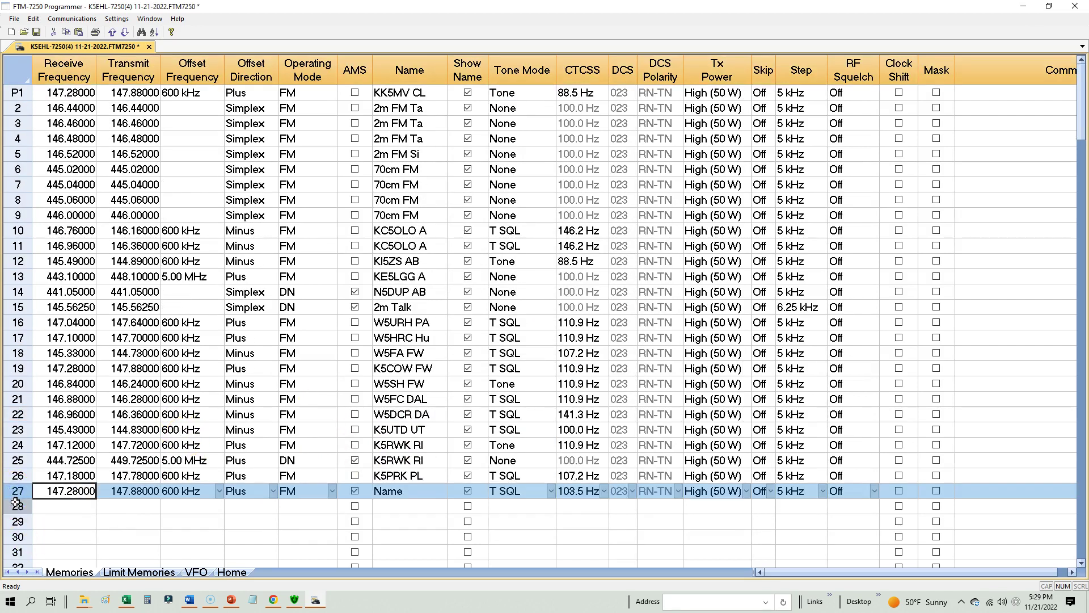
right_click(16, 491)
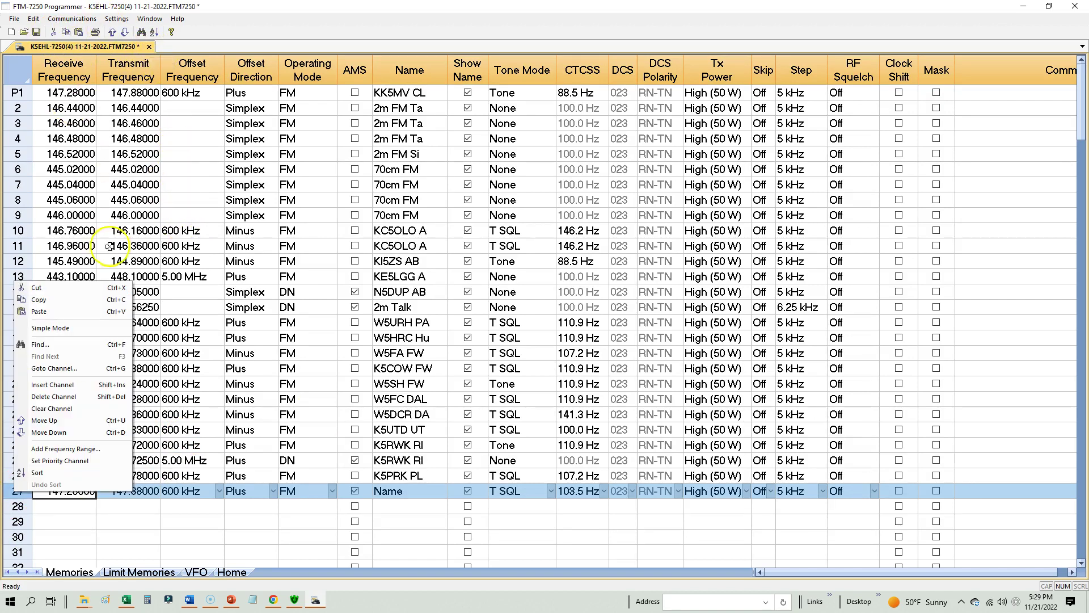
left_click(139, 472)
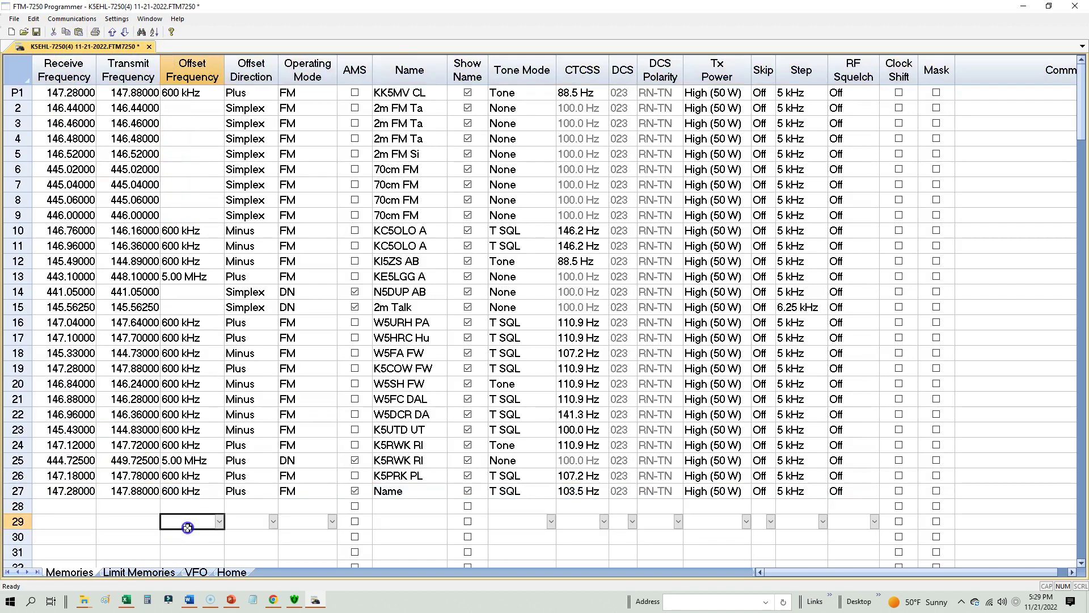
right_click(15, 491)
left_click(51, 392)
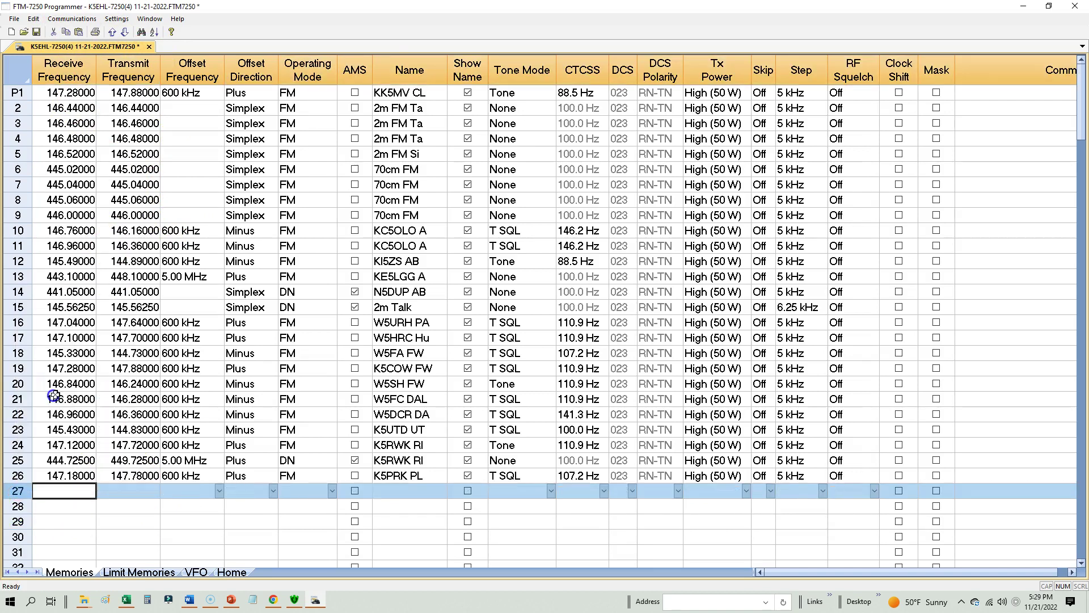
left_click(227, 382)
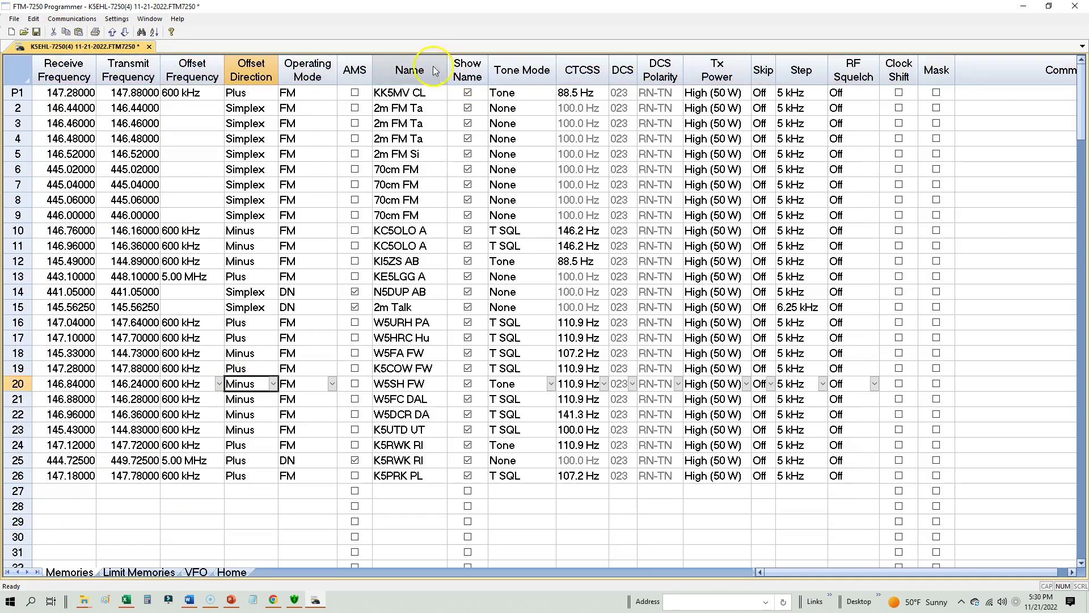
Highlight the names of channels 1 through 26 to check how they were shortened.
left_click_drag(409, 91, 413, 482)
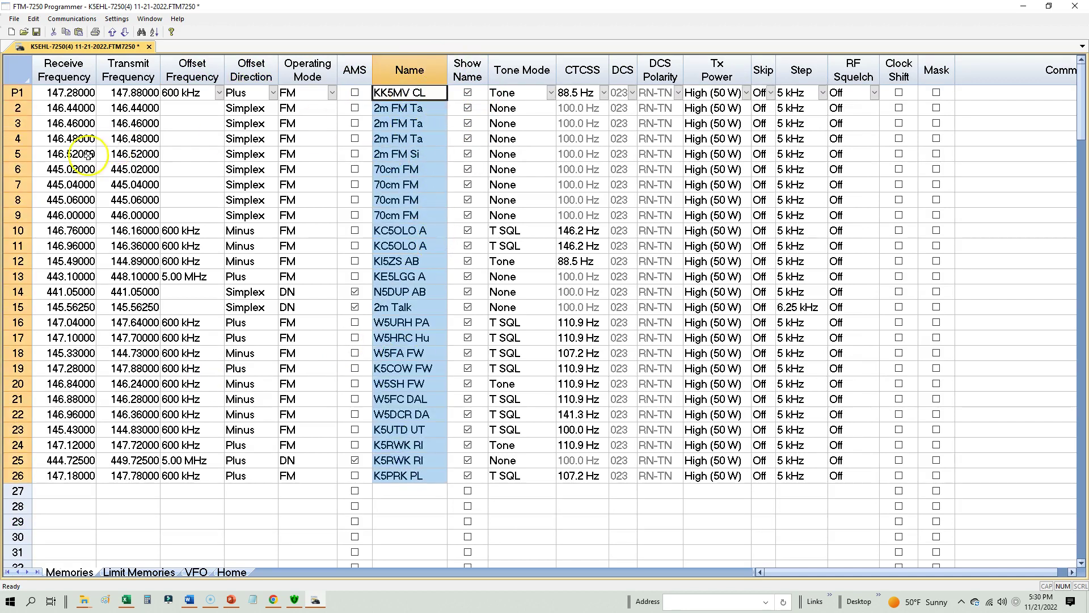
left_click(296, 277)
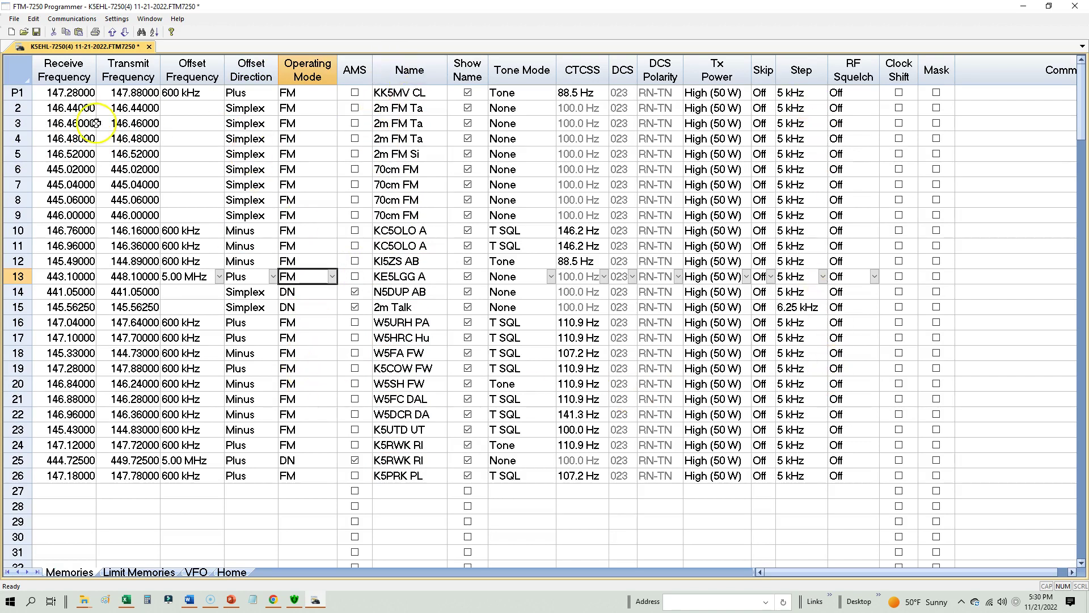
Save the channel list as K5EHL-7250(5) 11-21-2022.FTM7250 in the FTM-7250 Programmer folder.
left_click(14, 18)
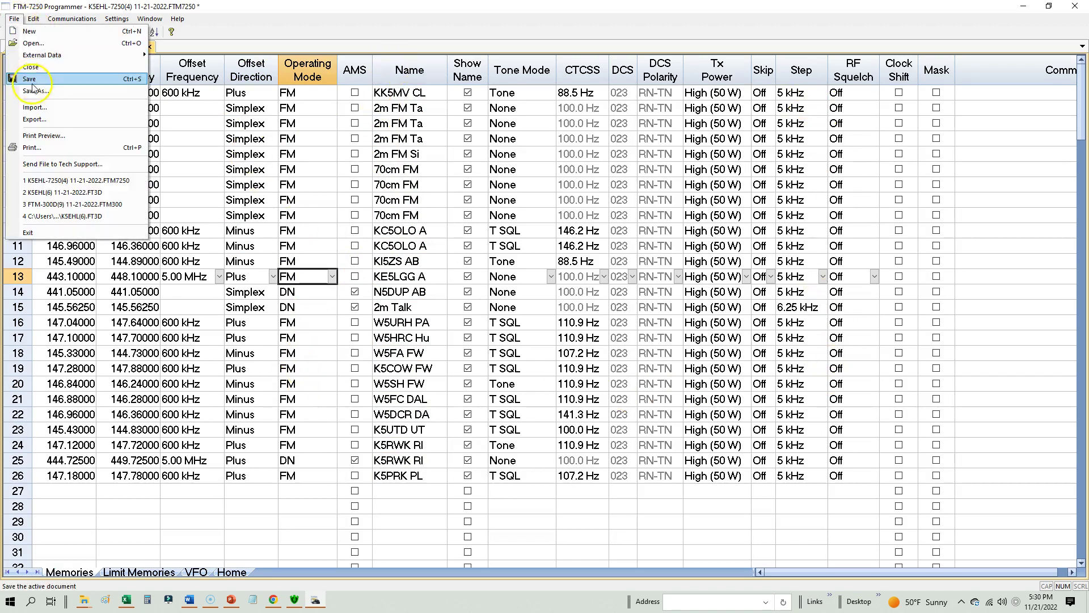
left_click(74, 105)
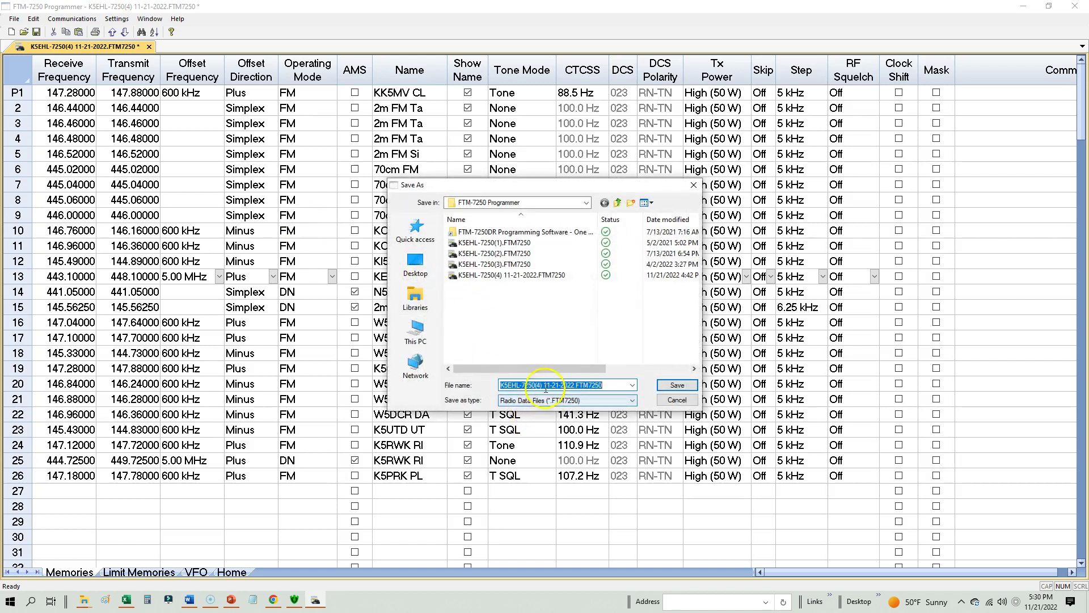
left_click(541, 384)
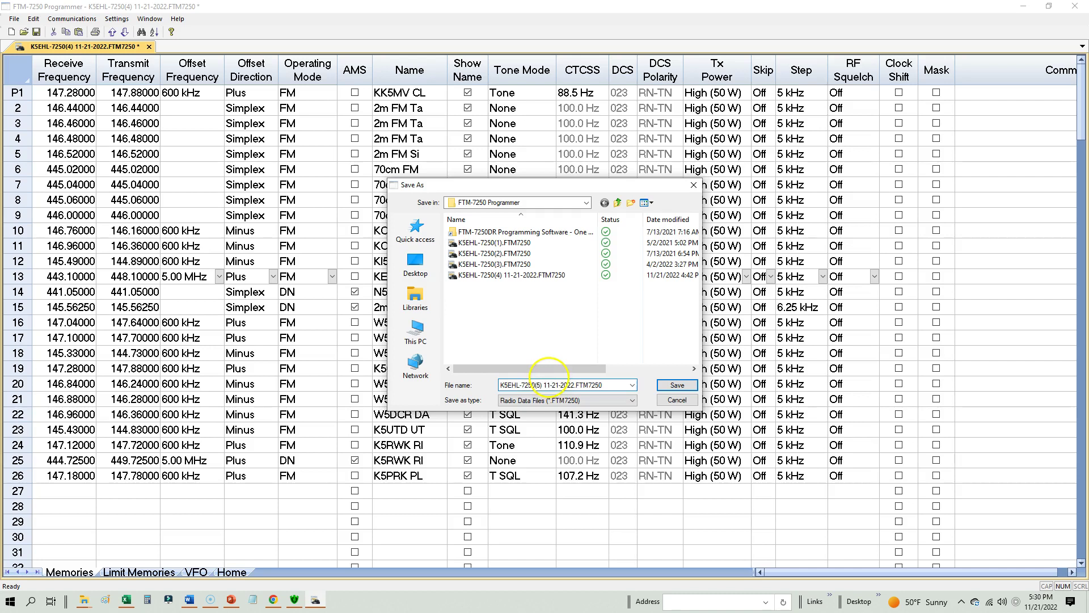
left_click(664, 385)
left_click(468, 353)
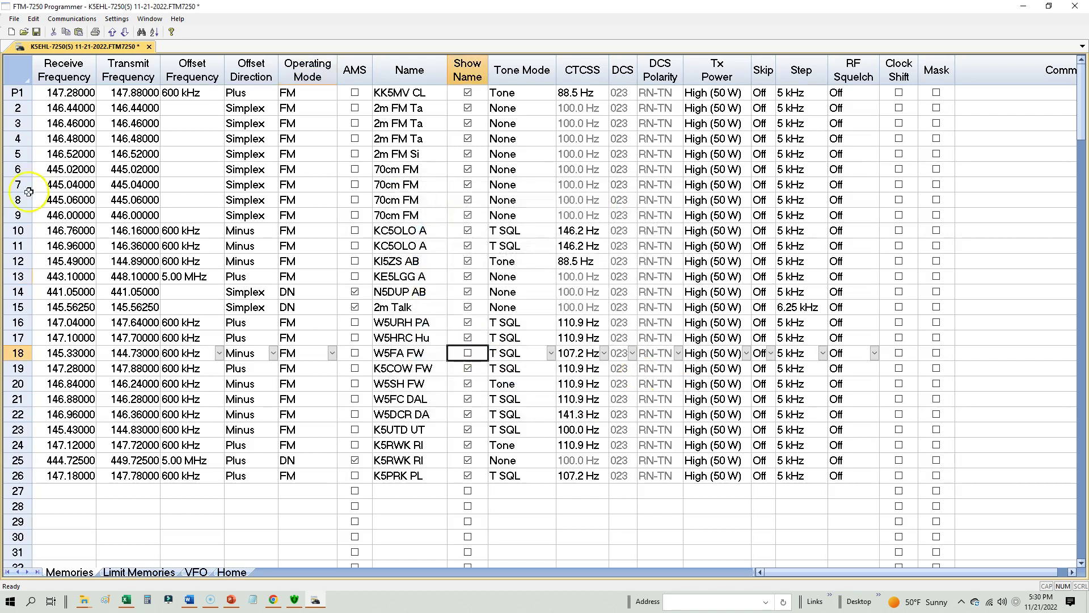
Close the FTM-7250 Programmer and switch to the FT-991A Programmer.
left_click(1081, 7)
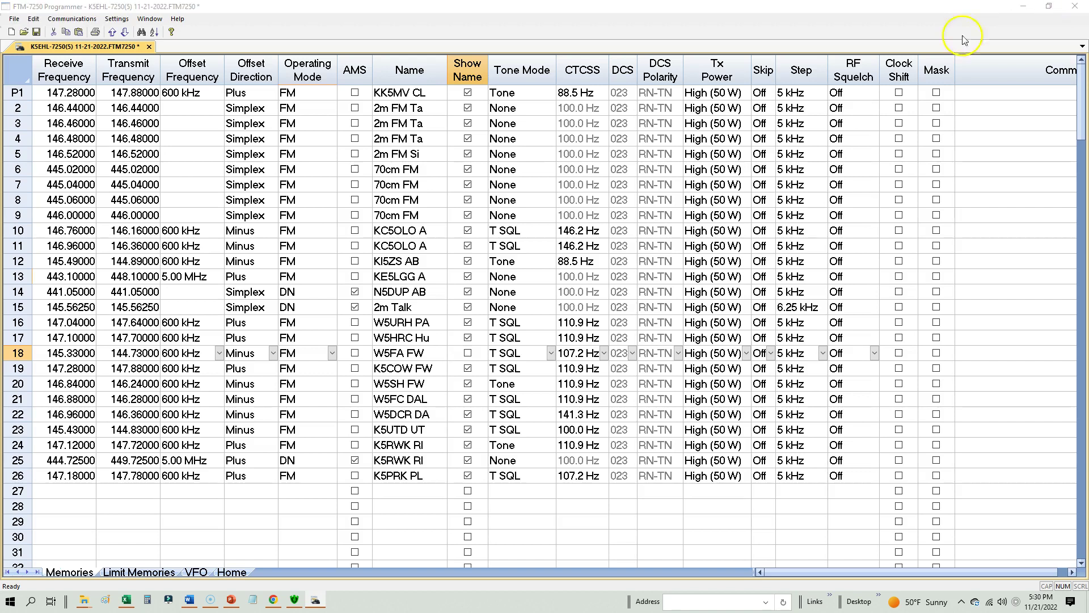
left_click(525, 325)
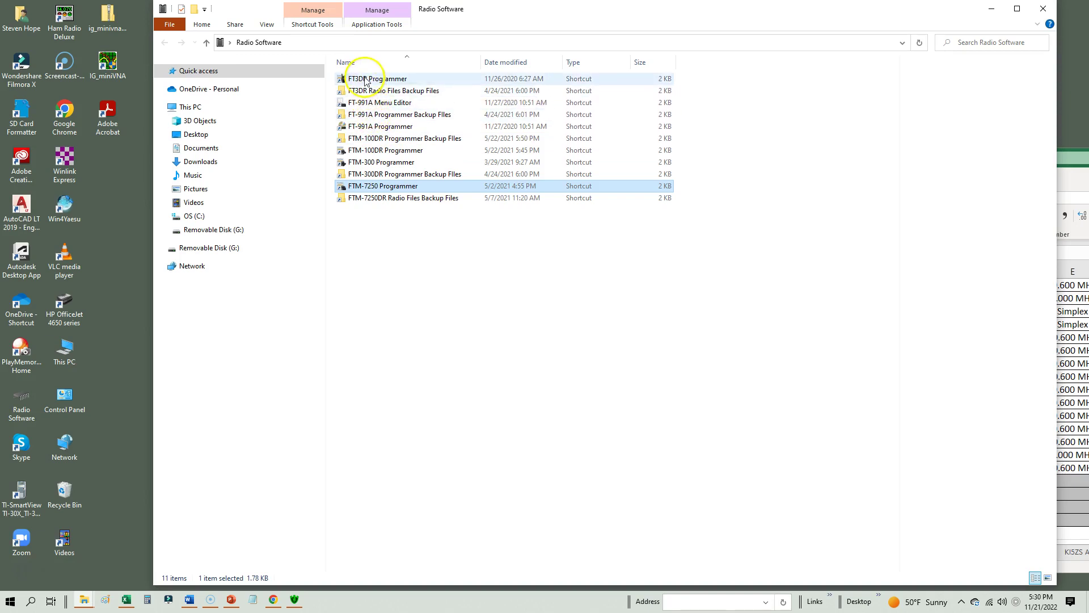
double_click(372, 127)
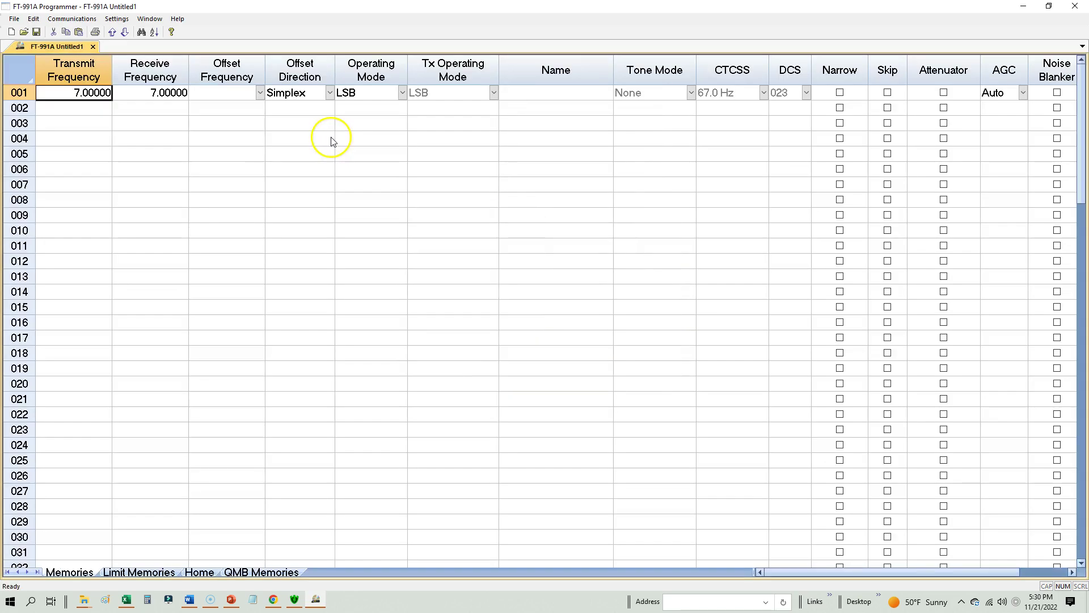
Import FTM-300(9) 11-21-2022.csv into the untitled FT-991A channel list, accepting the import wizard's column assignments.
left_click(14, 19)
left_click(38, 103)
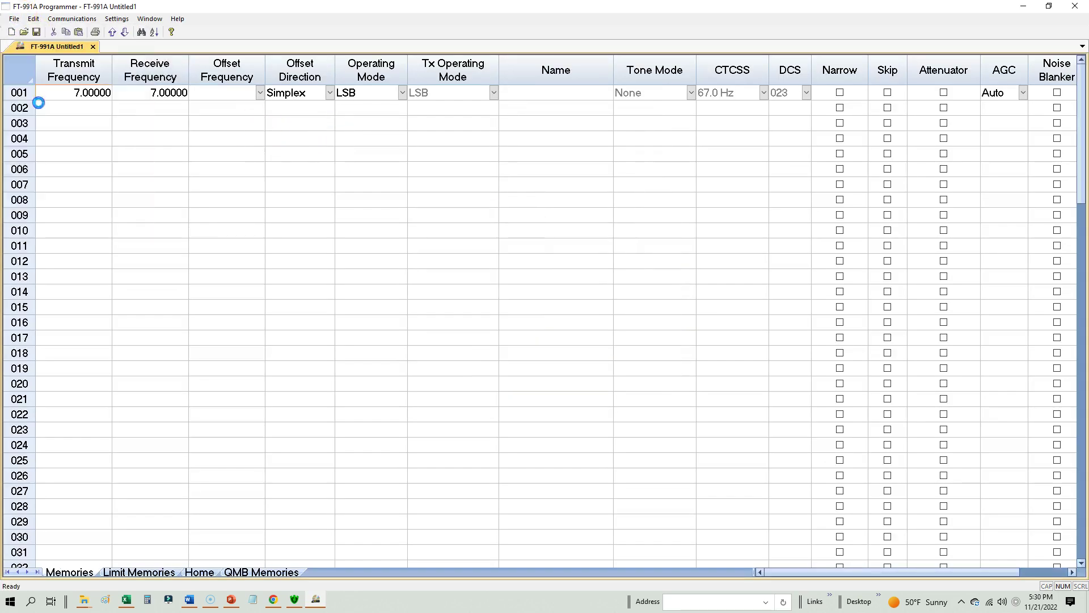
left_click(512, 233)
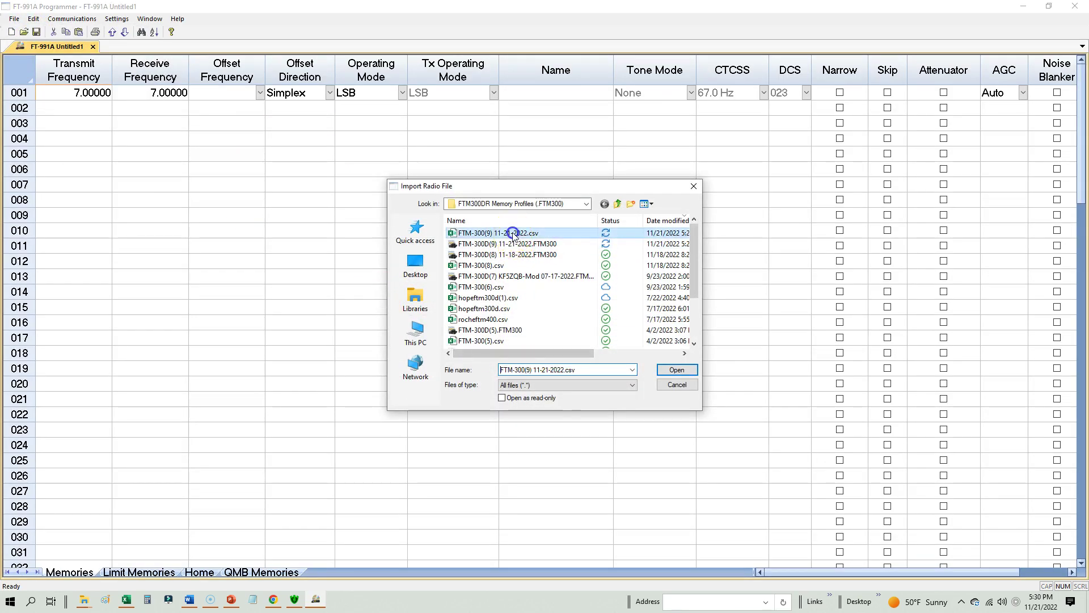
left_click(677, 369)
left_click(554, 385)
left_click(552, 385)
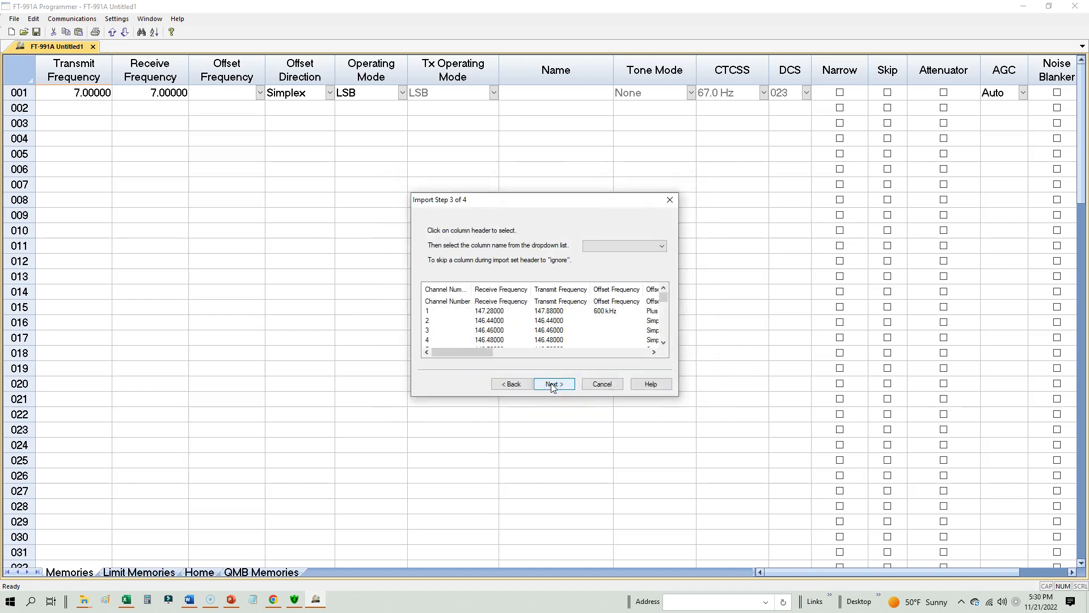
left_click(552, 384)
left_click(551, 384)
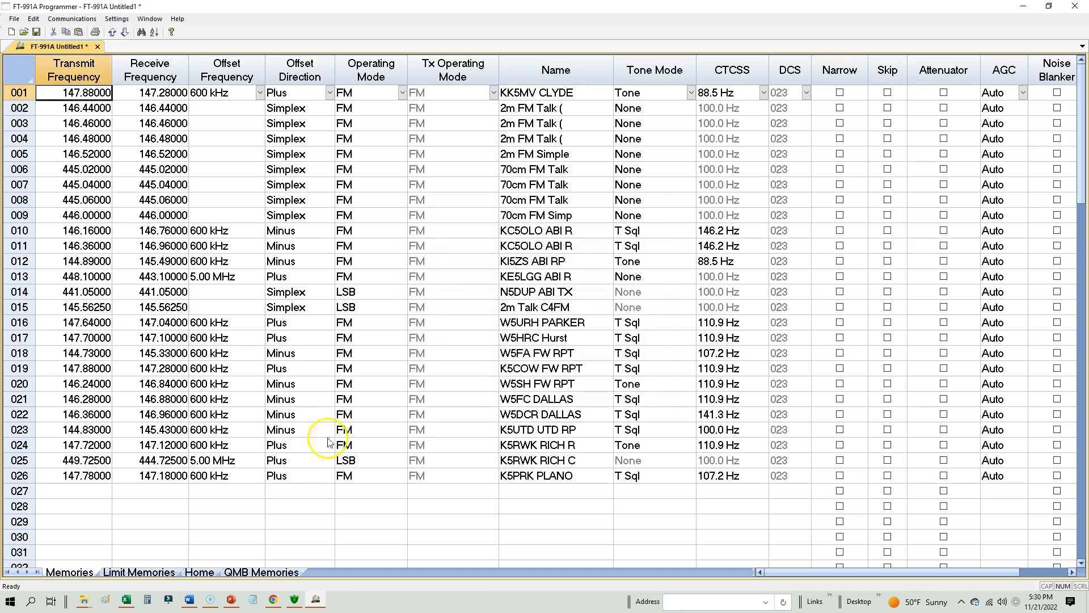
Set the operating mode of channel 14 (N5DUP ABI TX) to C4FM.
left_click(122, 508)
left_click(129, 492)
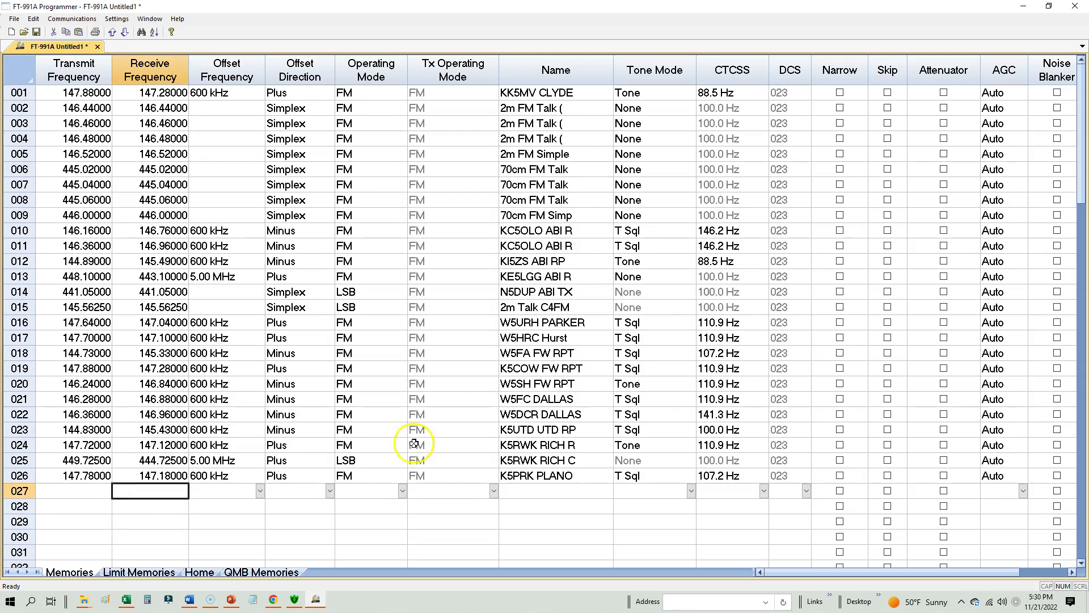
left_click(13, 291)
left_click_drag(14, 291, 371, 313)
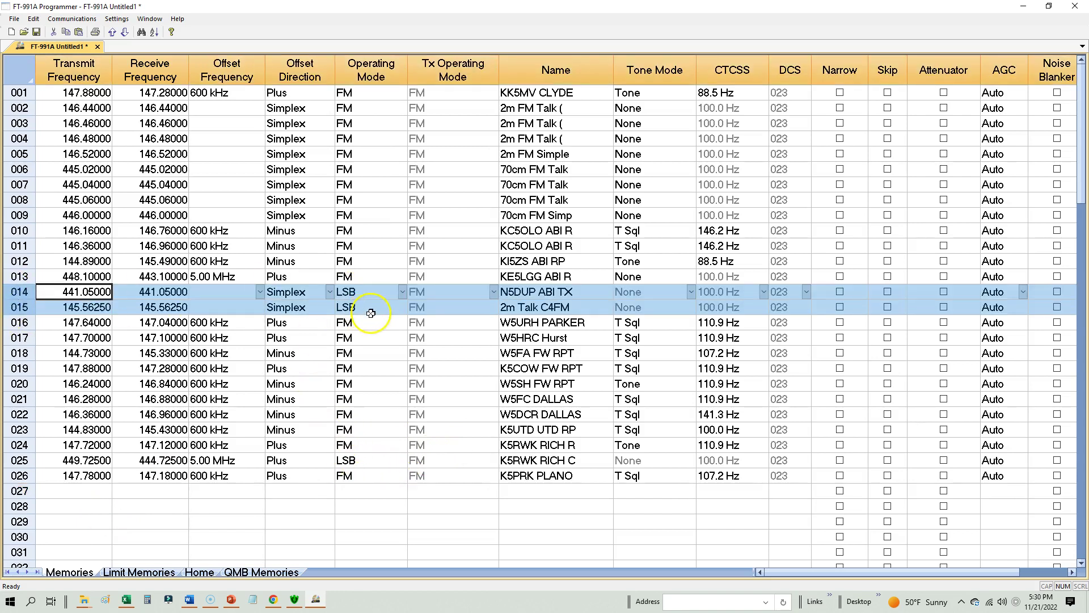
left_click(396, 292)
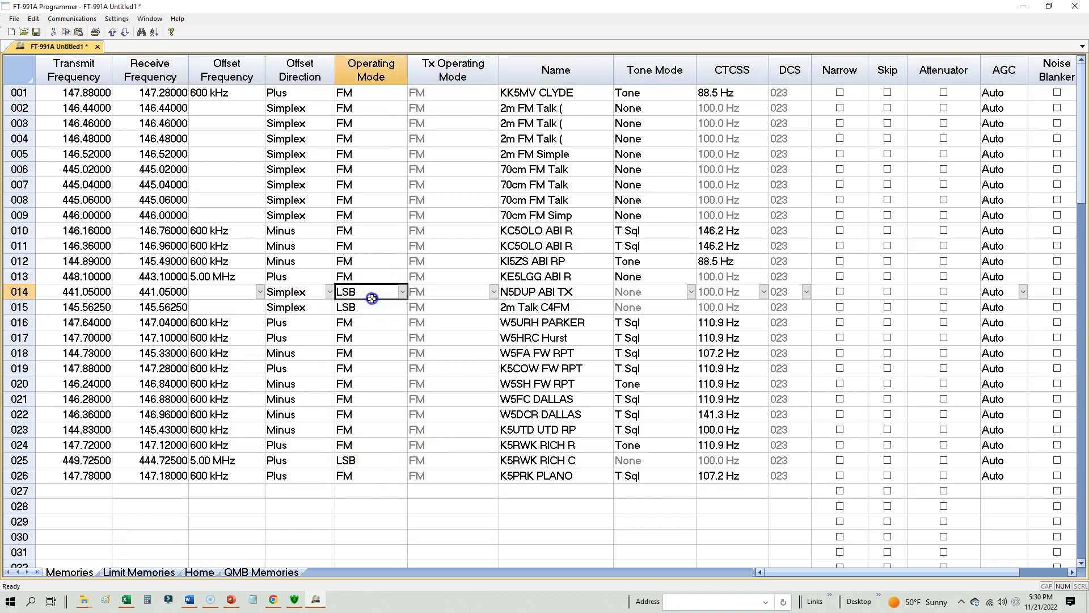
left_click(403, 292)
left_click_drag(402, 314, 401, 369)
left_click(358, 374)
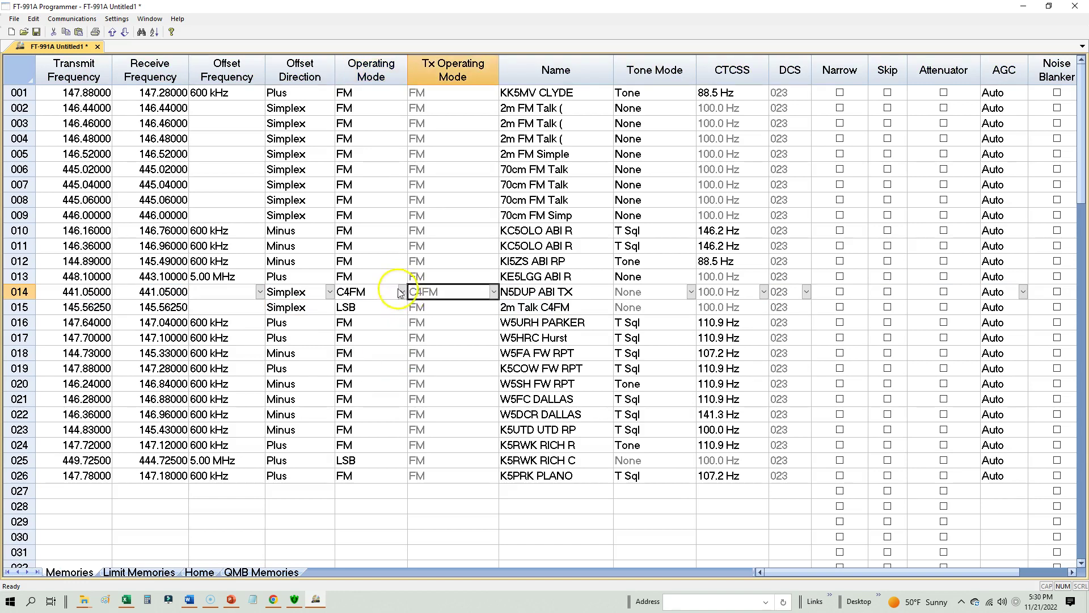
Set the operating mode of channel 15 (2m Talk C4FM) to C4FM.
left_click(400, 307)
left_click(399, 308)
left_click(400, 307)
scroll(375, 363, "down", 2)
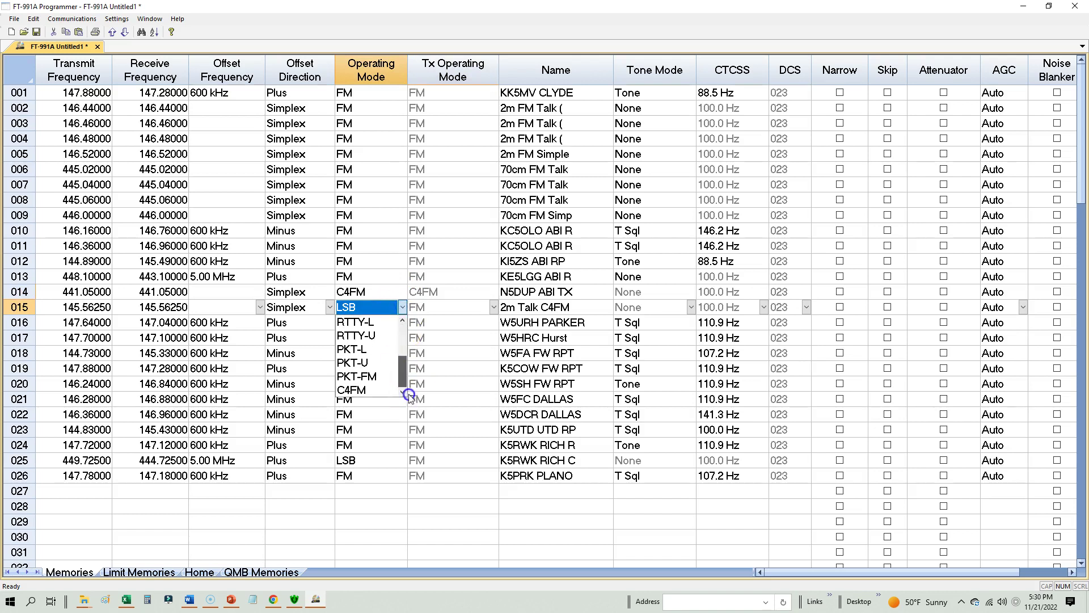
left_click(384, 391)
Set the operating mode of channel 25 (K5RWK RICH C) to C4FM.
left_click(389, 477)
left_click(402, 476)
left_click(243, 504)
left_click(390, 460)
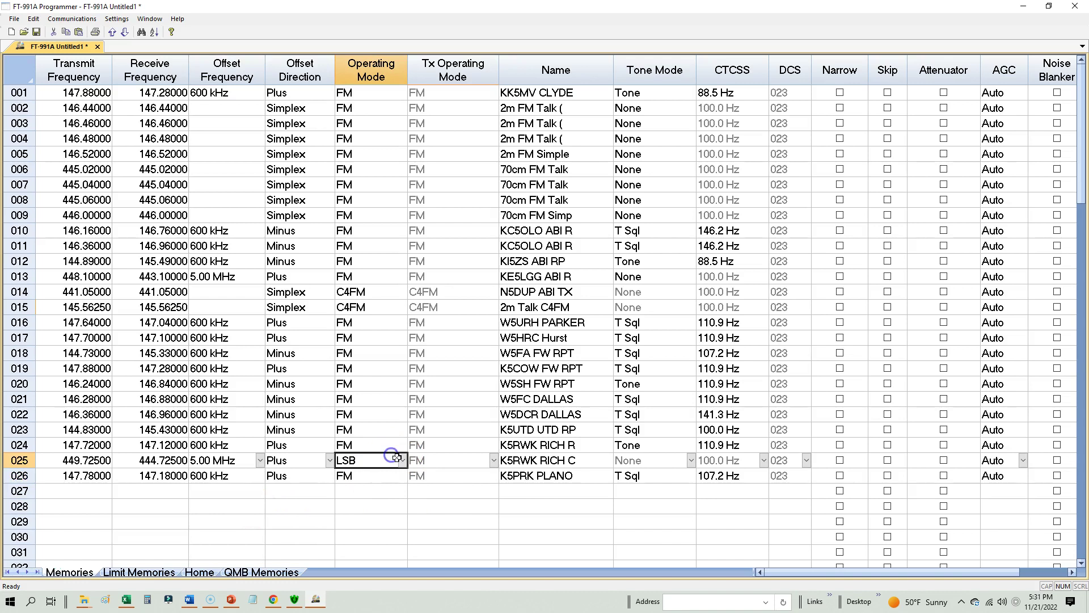
left_click(403, 460)
scroll(386, 511, "down", 3)
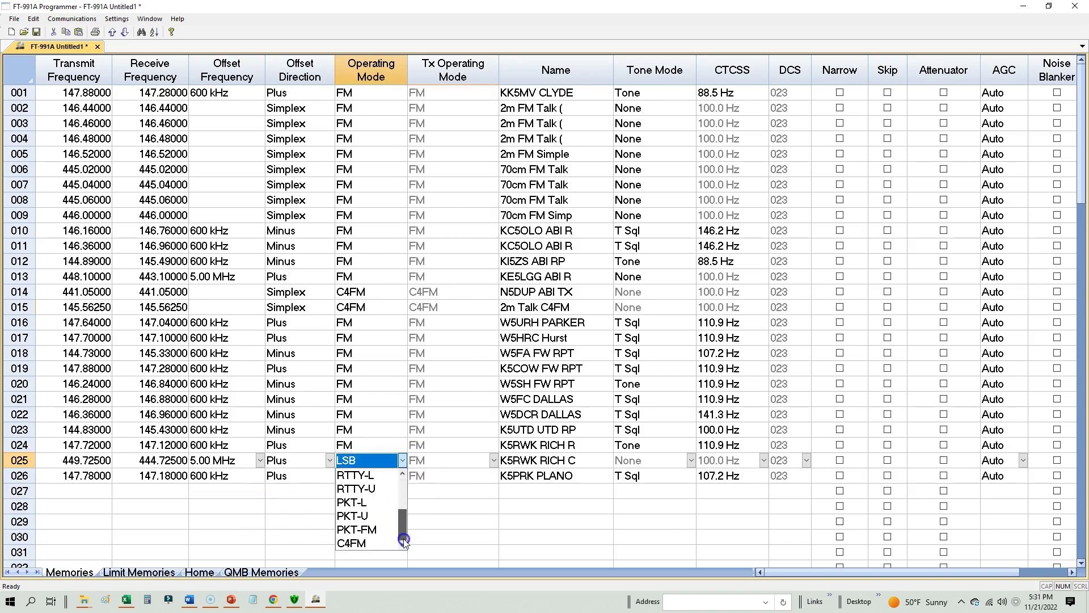
left_click(367, 543)
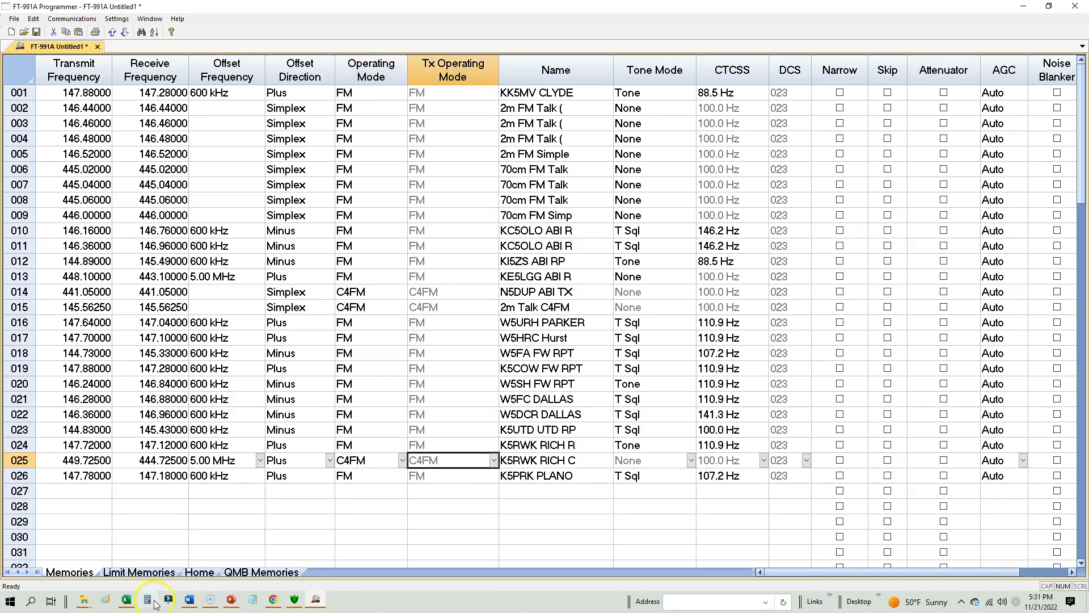
Bring up RPT.xlsx in Excel and resize the FT-991A Programmer so the spreadsheet's FT991A Only rows and channel 27 are both visible.
left_click(126, 600)
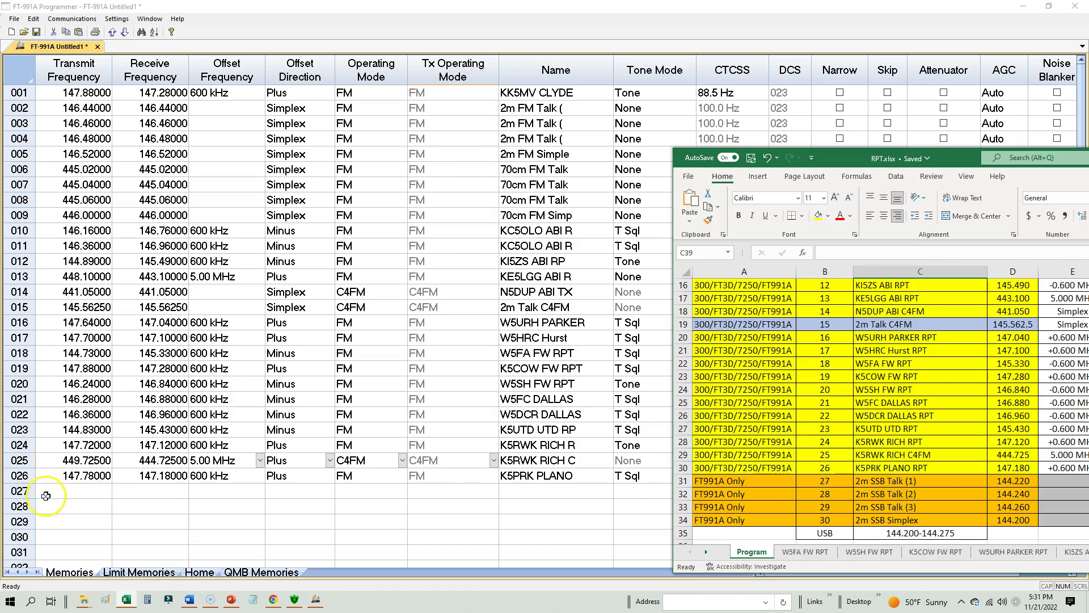
left_click(1051, 7)
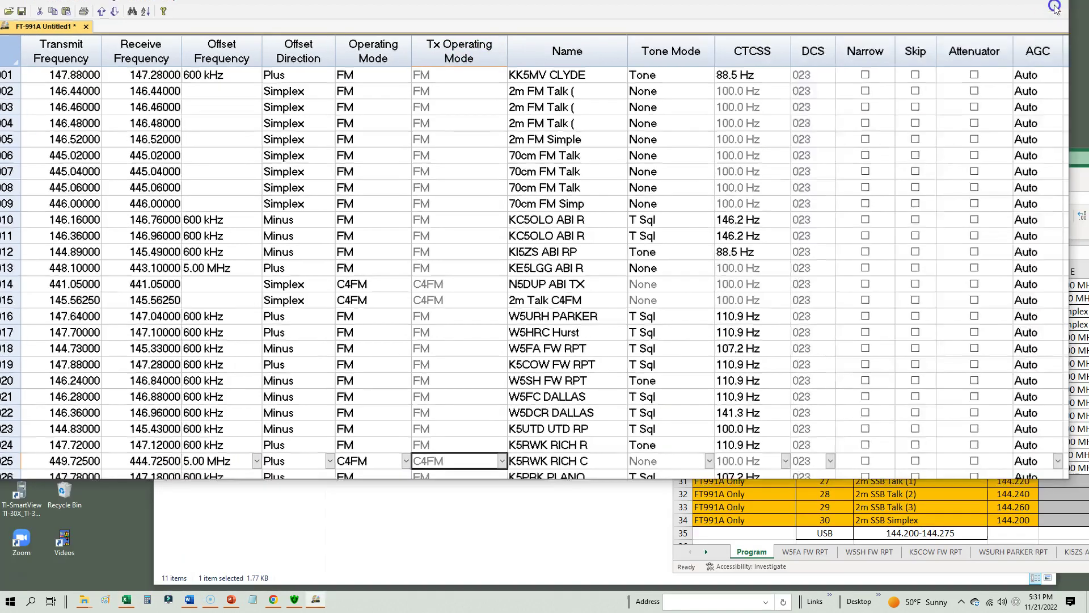
scroll(261, 415, "down", 2)
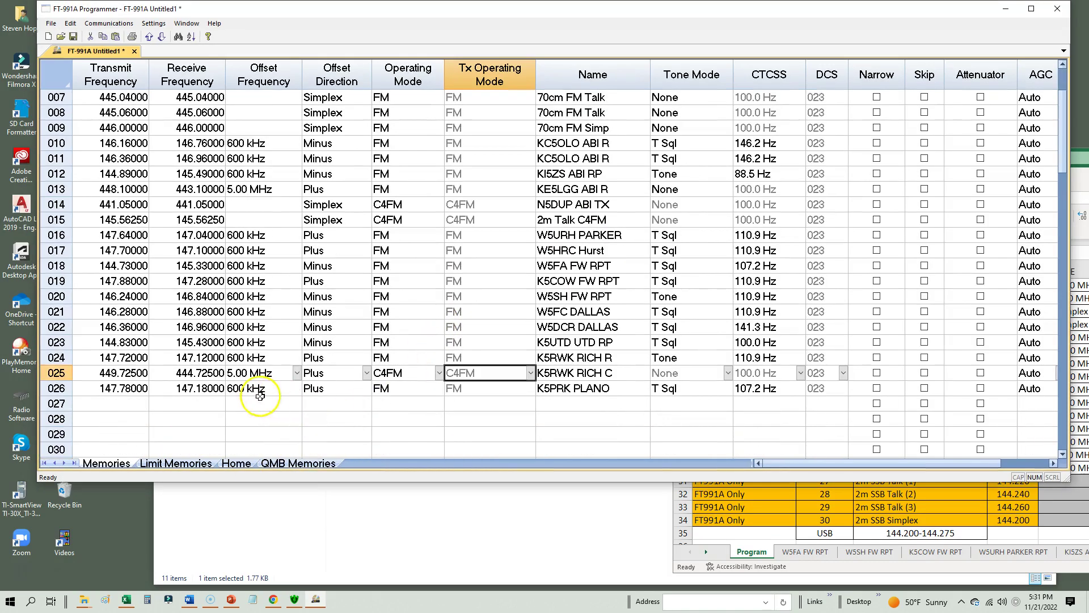
left_click(127, 402)
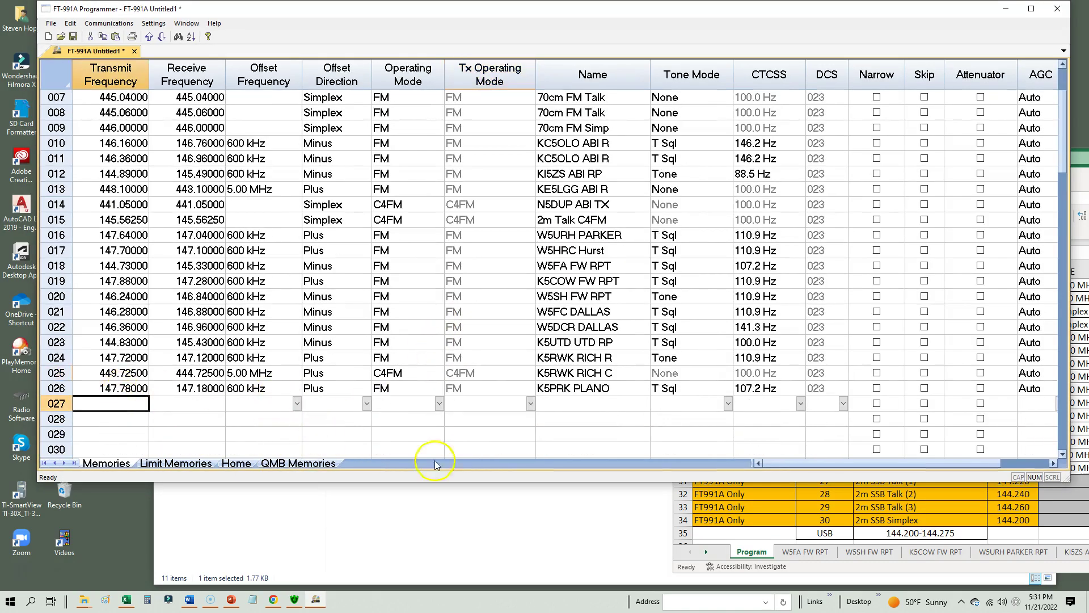
left_click_drag(822, 481, 822, 463)
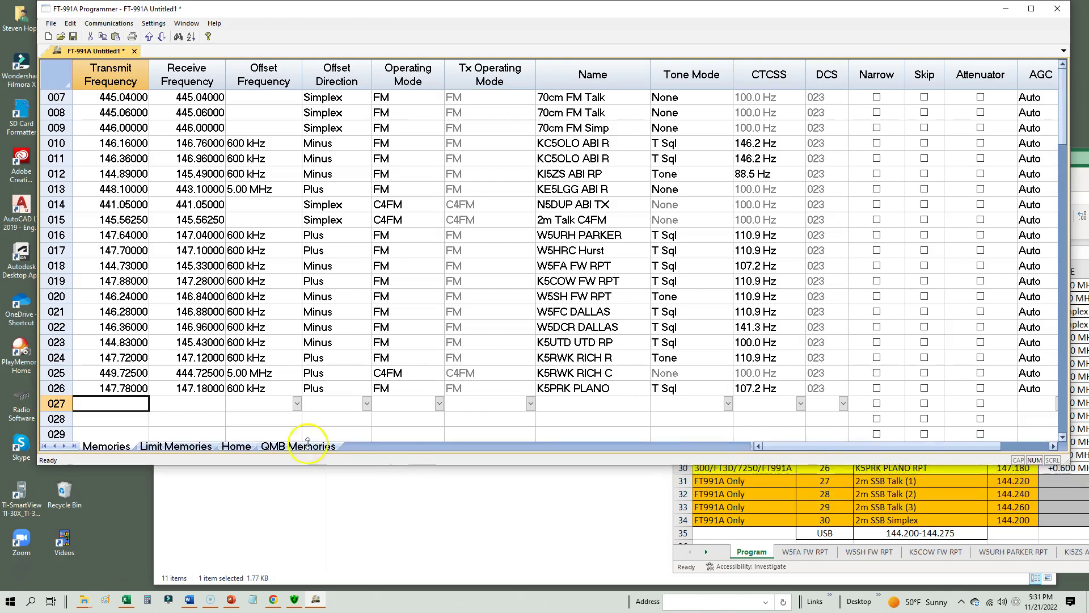
Try to enter a transmit frequency for the empty channel 27.
left_click(129, 402)
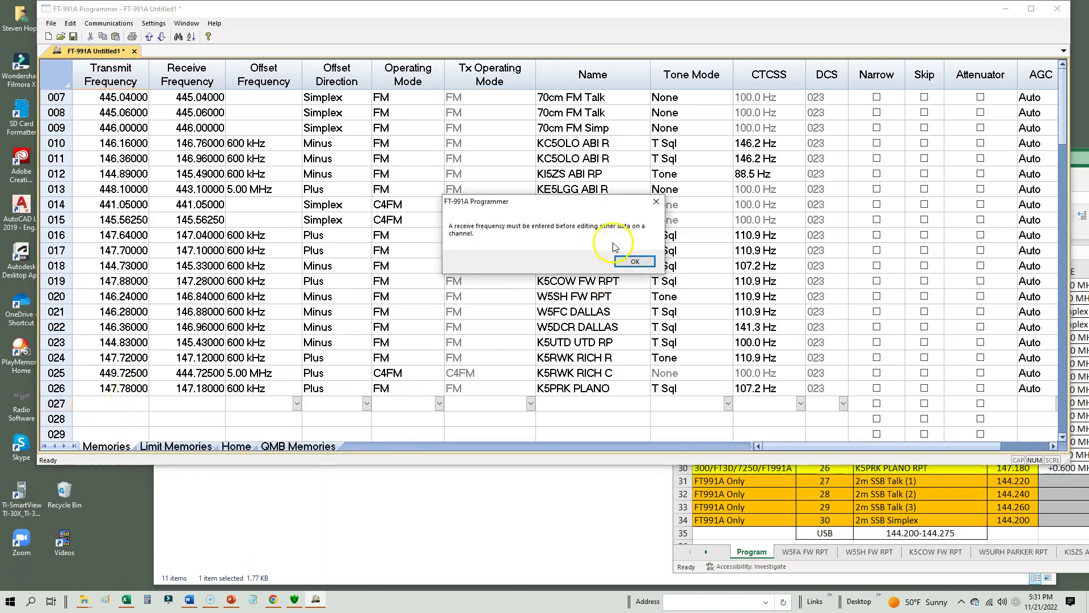
left_click(635, 261)
left_click(129, 403)
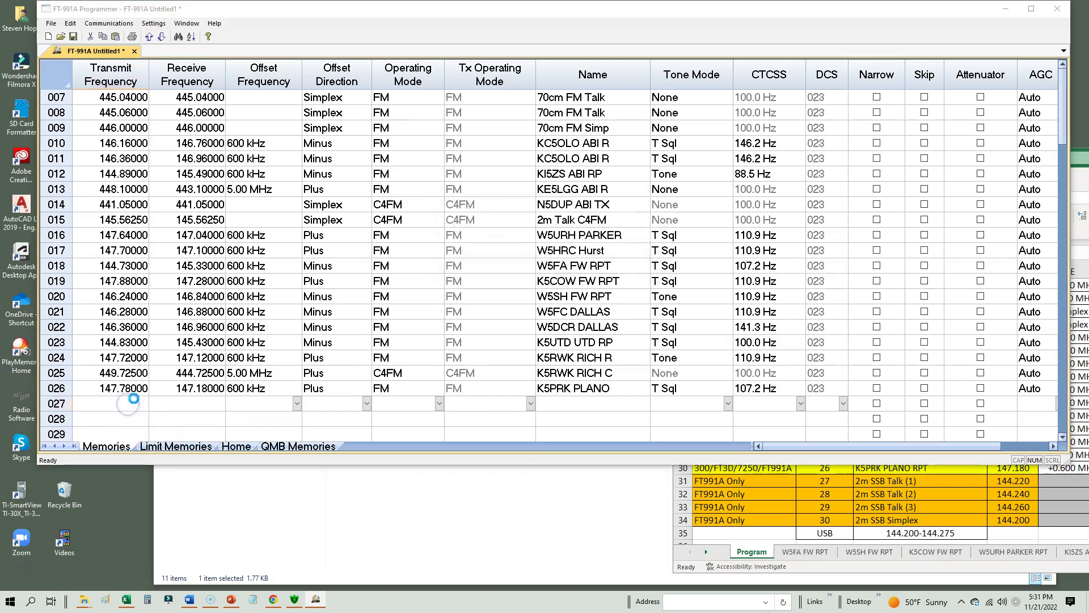
left_click(633, 262)
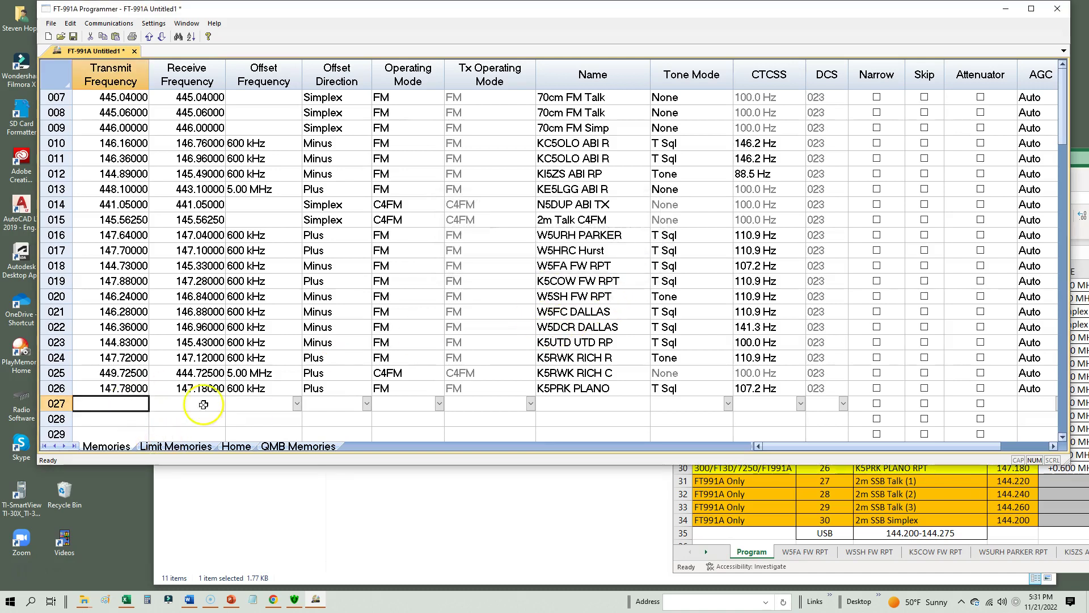
Set channel 27's receive frequency to 144.22000, accepting the filled-in simplex and USB settings.
left_click(189, 403)
type("144.22000")
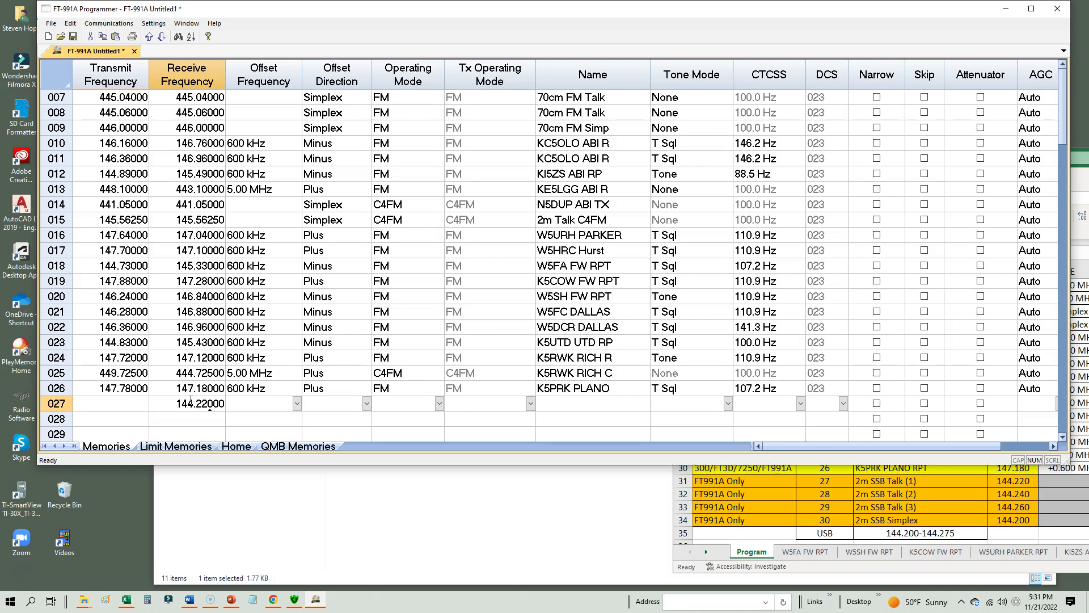
key("Tab")
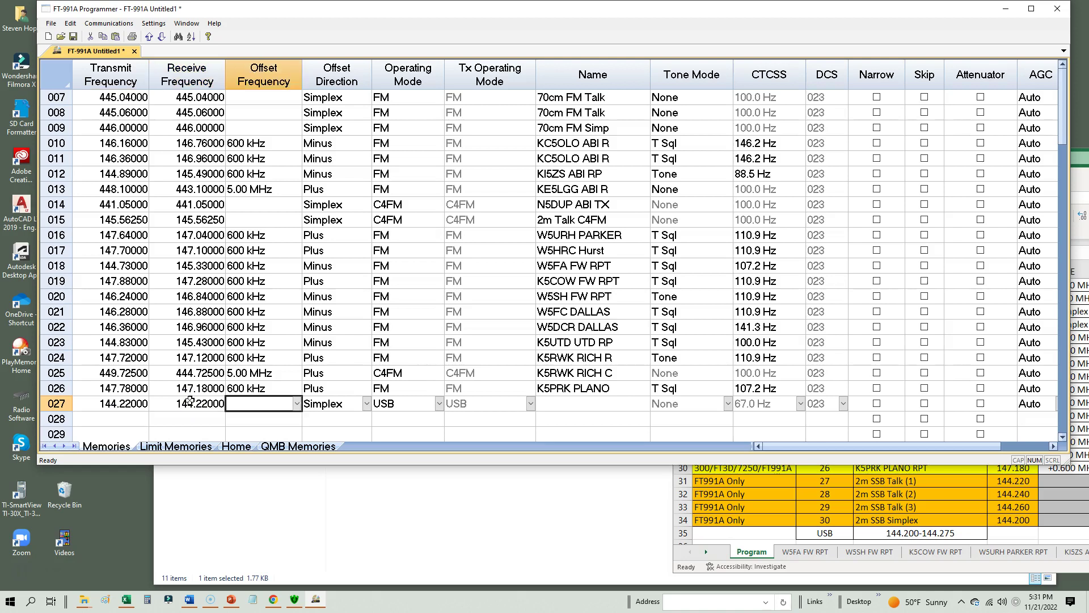
key("Tab")
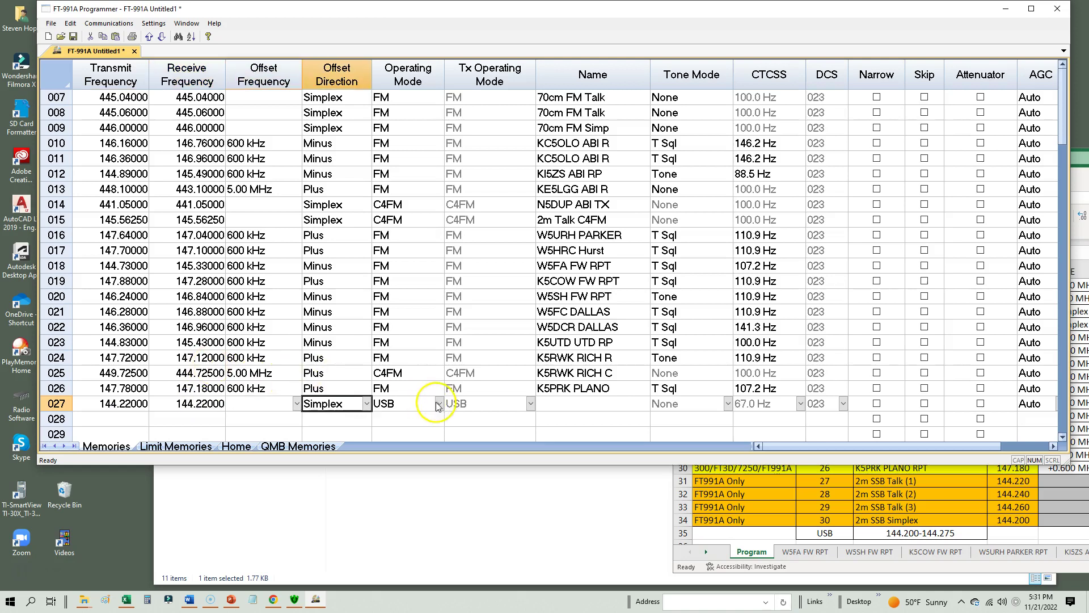
Switch to the RPT.xlsx spreadsheet and copy the name text "2m SSB Talk (1)" from cell C31.
left_click(567, 403)
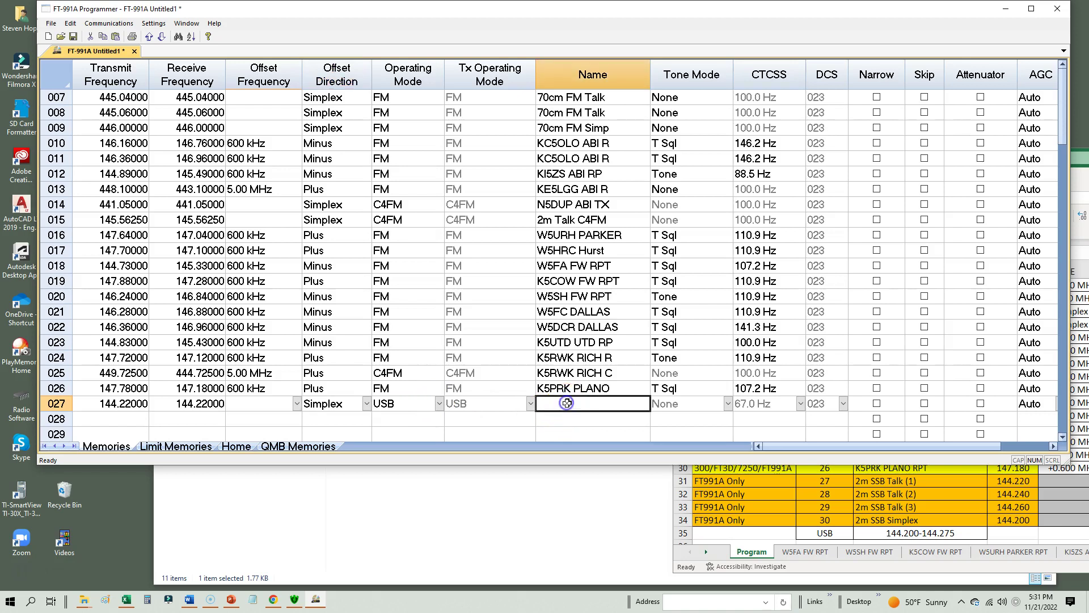
left_click(918, 477)
scroll(921, 448, "down", 2)
double_click(922, 433)
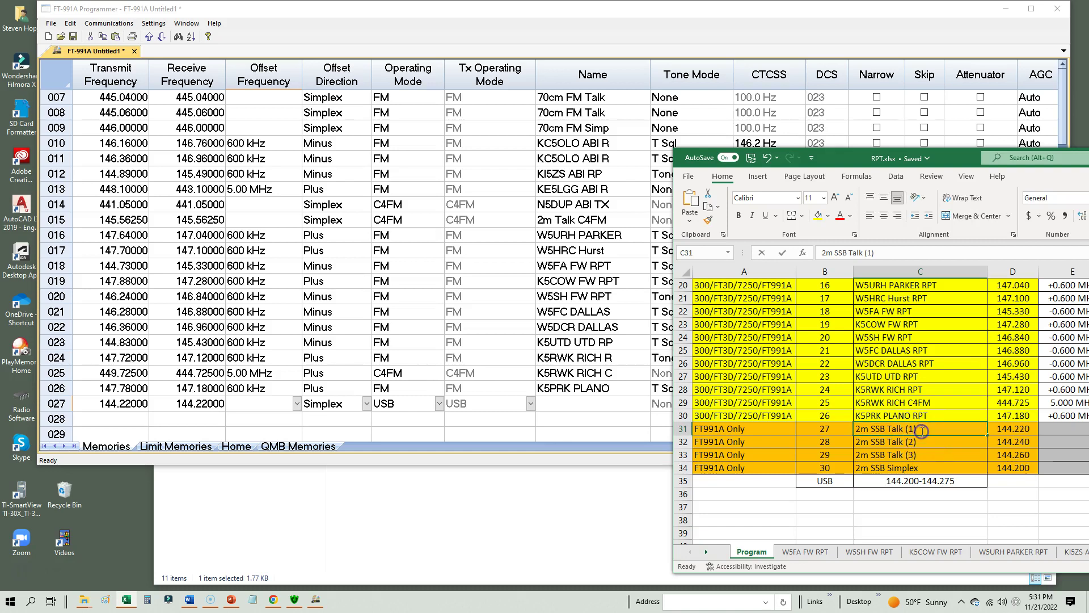
left_click_drag(922, 432, 794, 424)
key("ctrl+c")
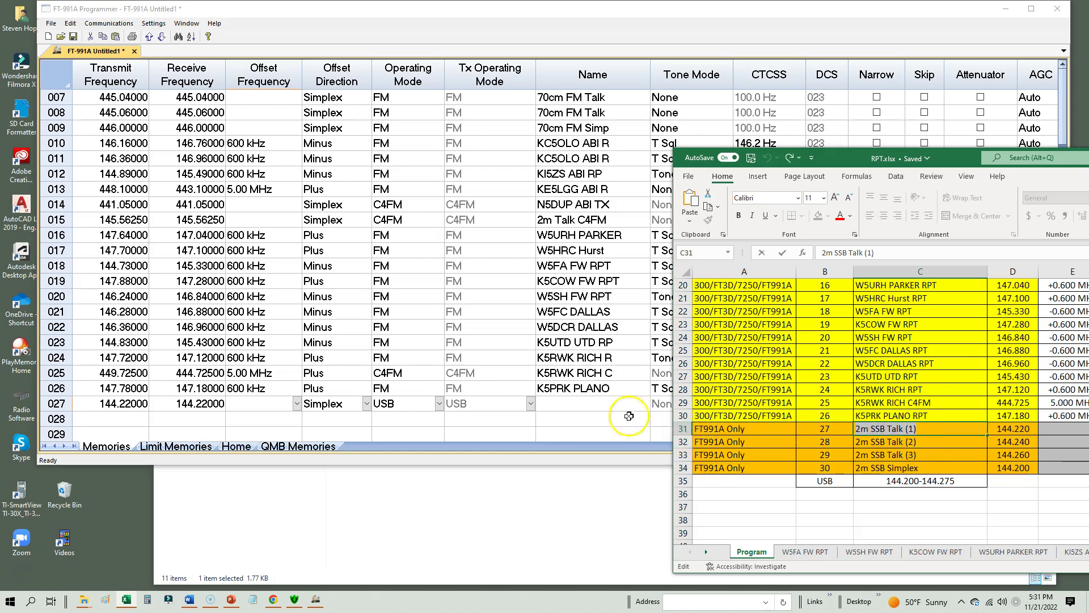
Paste the copied text as channel 27's name in the FT-991A Programmer and edit it to "2m SSB Talk1".
left_click(567, 403)
right_click(600, 404)
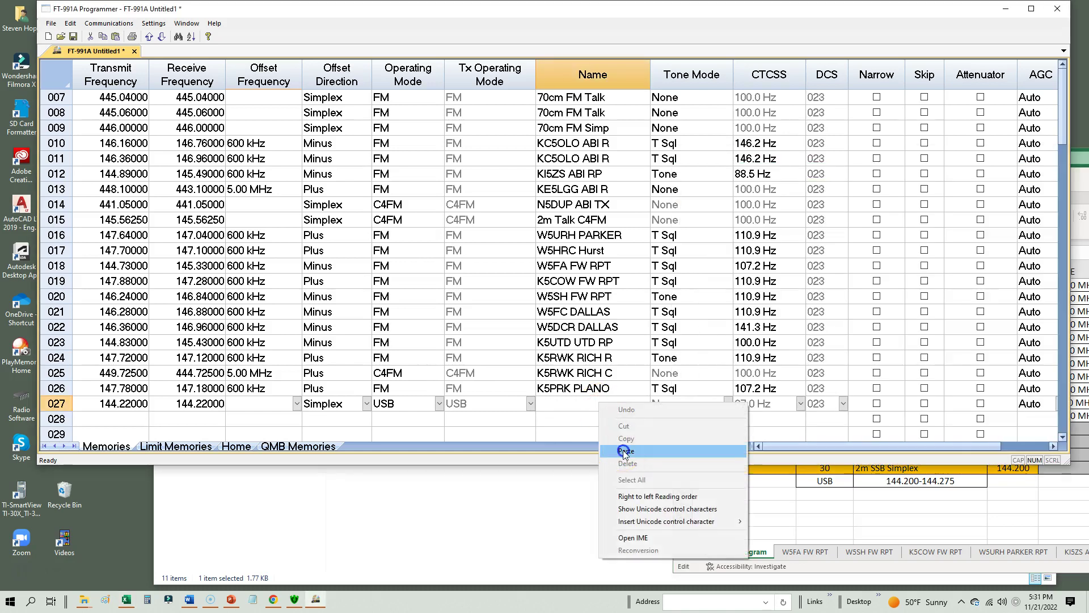
left_click(627, 452)
left_click(617, 403)
left_click(617, 402)
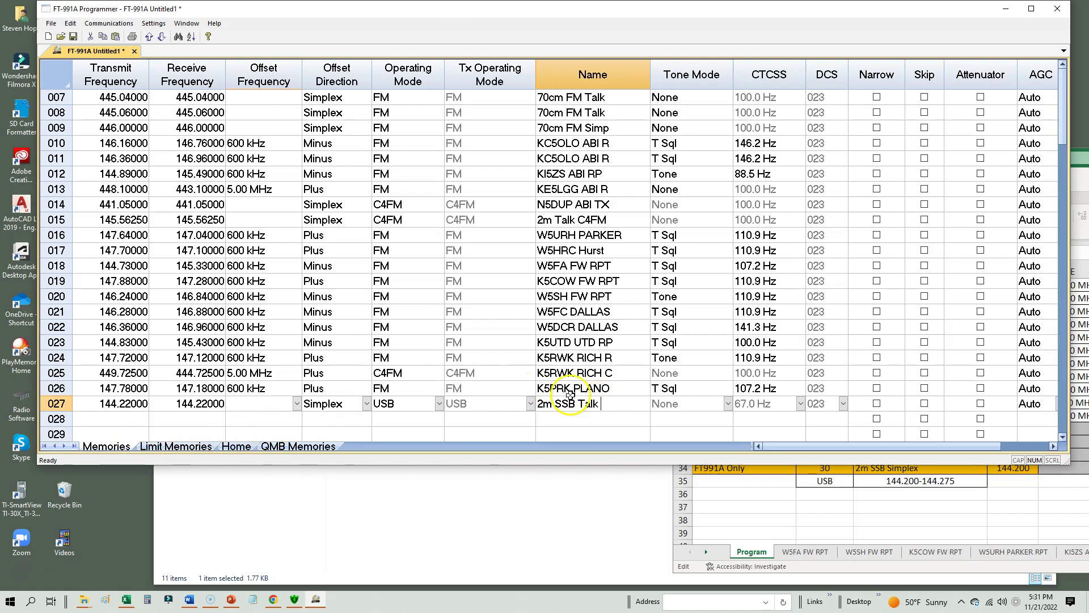
left_click(420, 358)
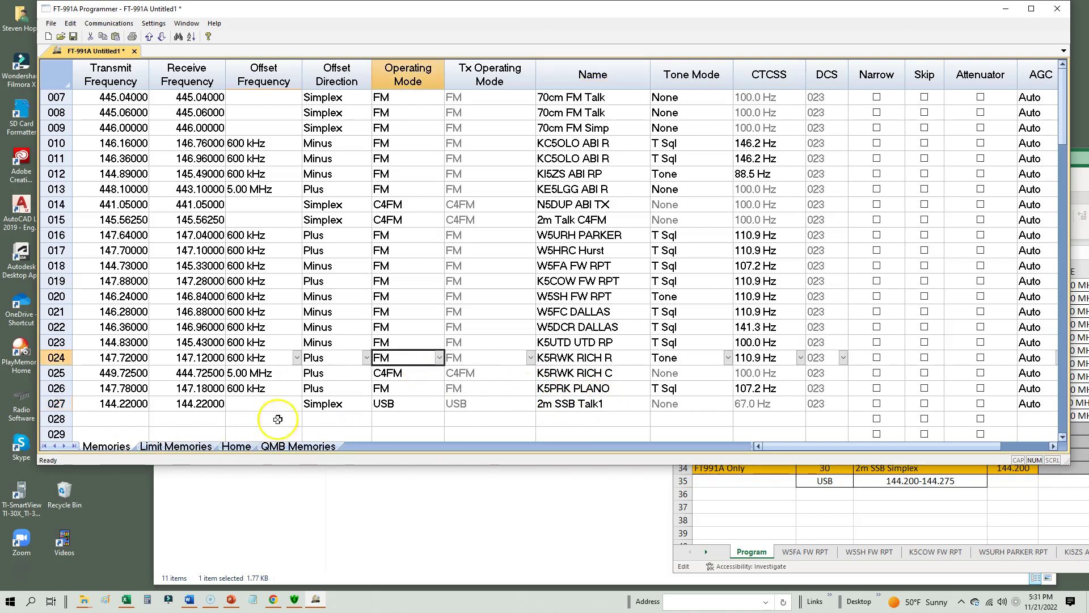
Duplicate the whole of channel 27 into the empty channel 28.
left_click(563, 404)
left_click(51, 404)
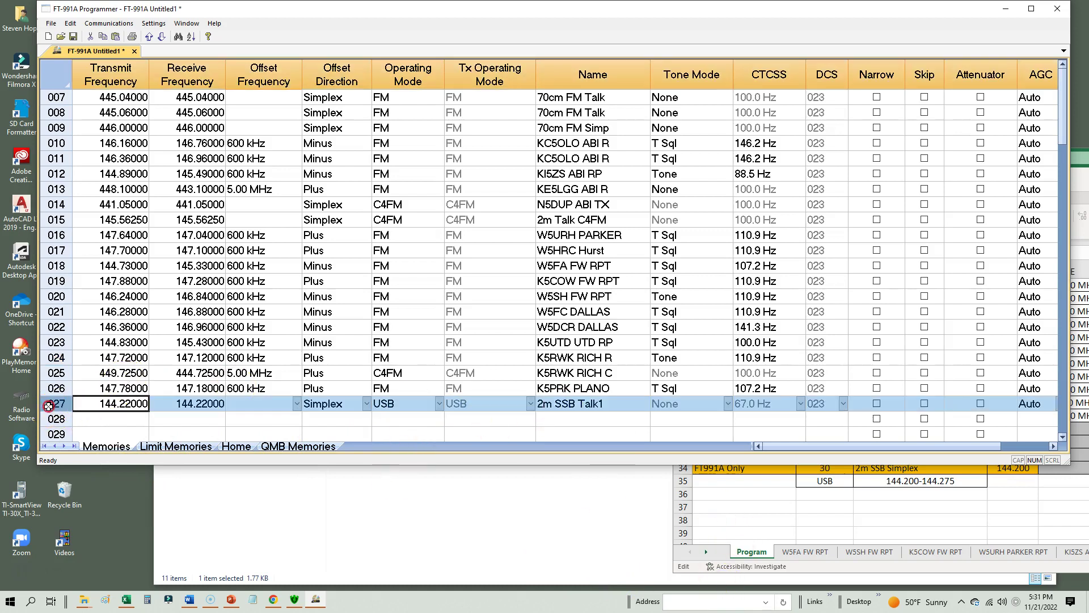
right_click(50, 403)
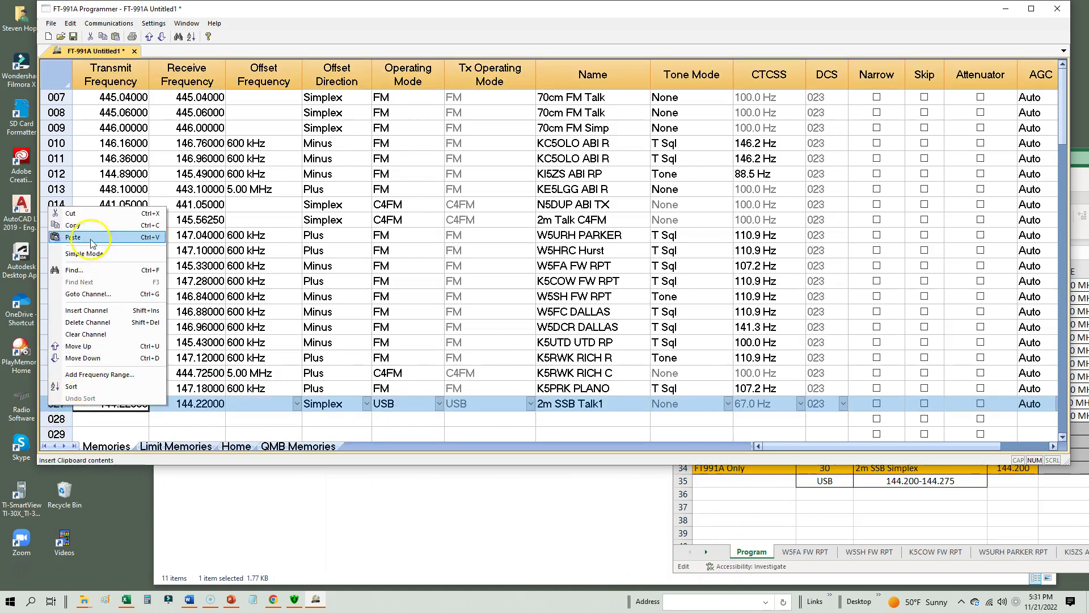
left_click(73, 225)
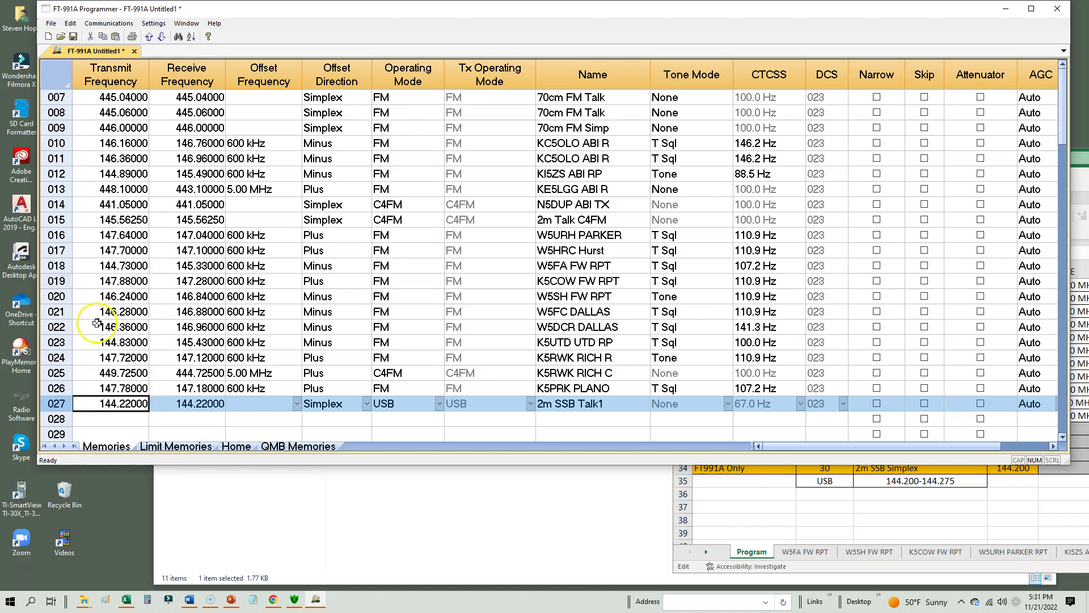
left_click(109, 418)
right_click(114, 421)
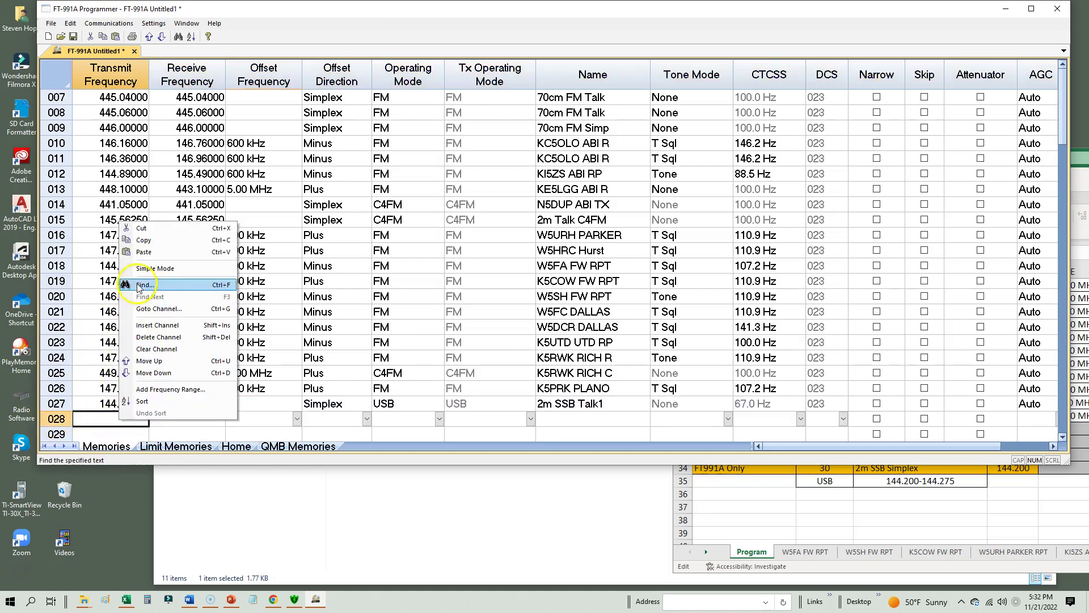
left_click(156, 256)
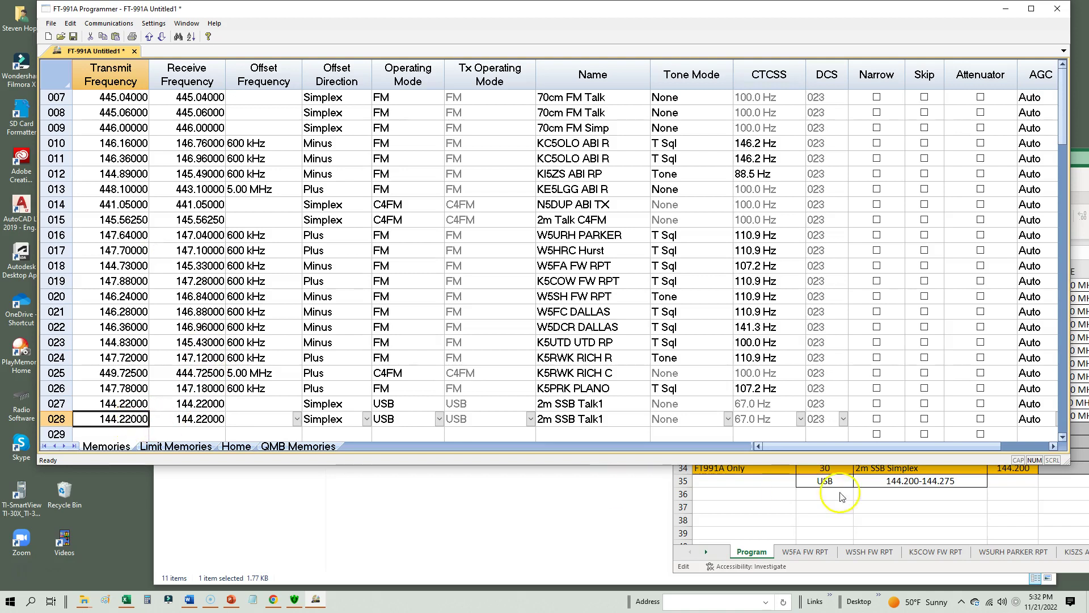
Set both the transmit and receive frequencies of channel 28 to 144.24000, following the spreadsheet.
scroll(840, 487, "up", 1)
scroll(848, 490, "up", 1)
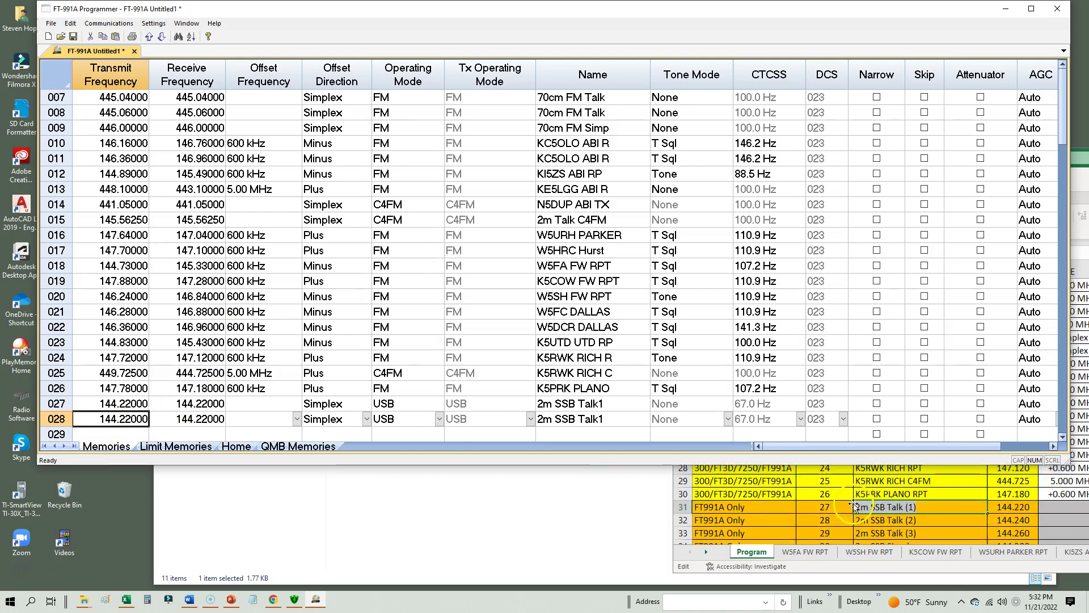
double_click(131, 421)
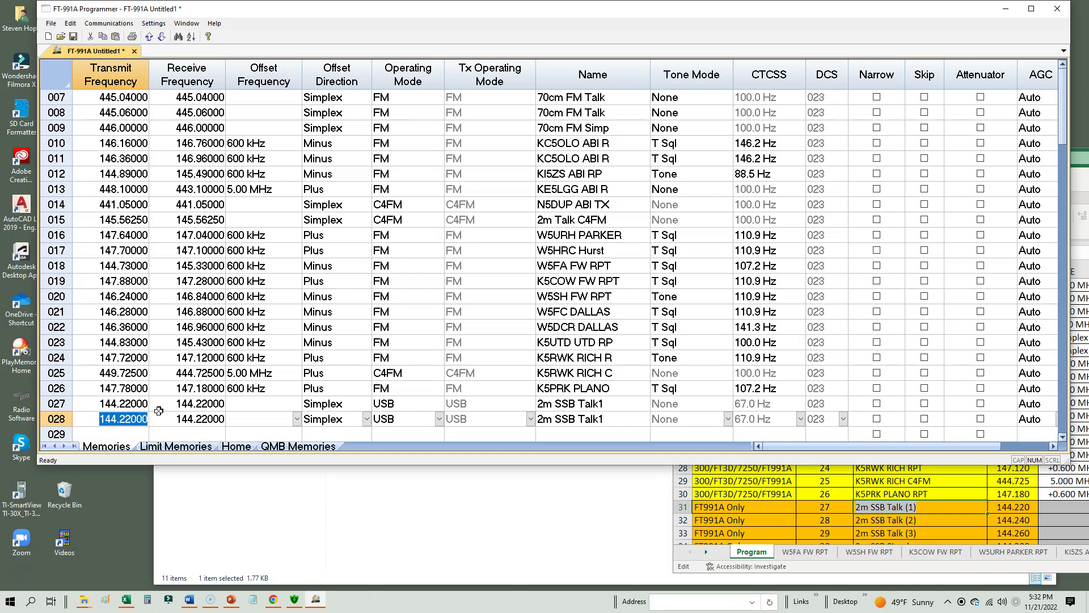
key("BackSpace")
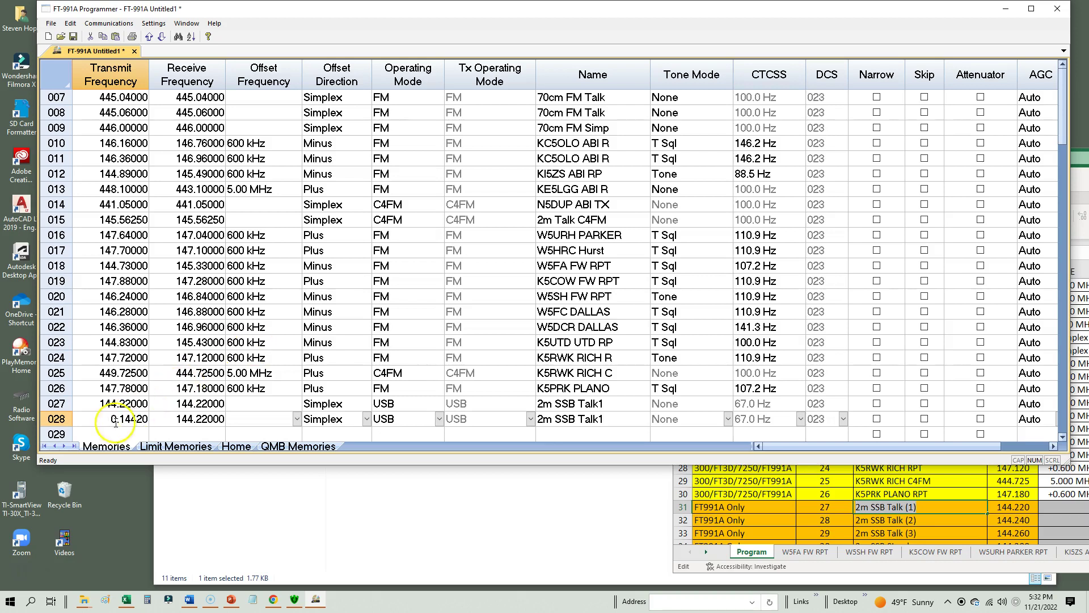
key("Tab")
double_click(202, 420)
left_click(204, 420)
type("4")
left_click(207, 388)
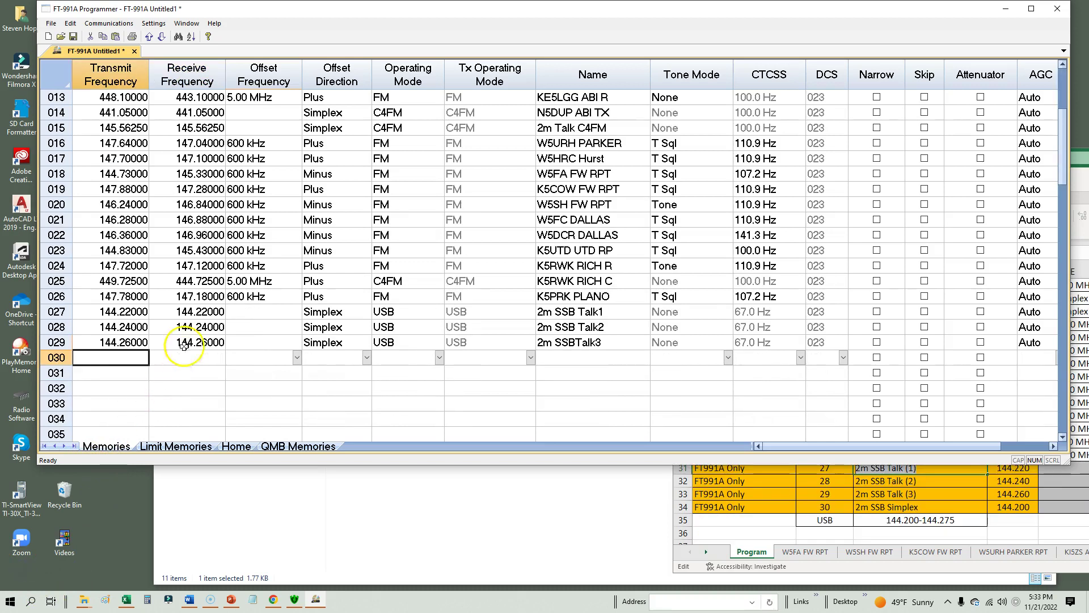
Add channel 30 with a receive frequency of 144.20000 and advance to its name.
left_click(190, 358)
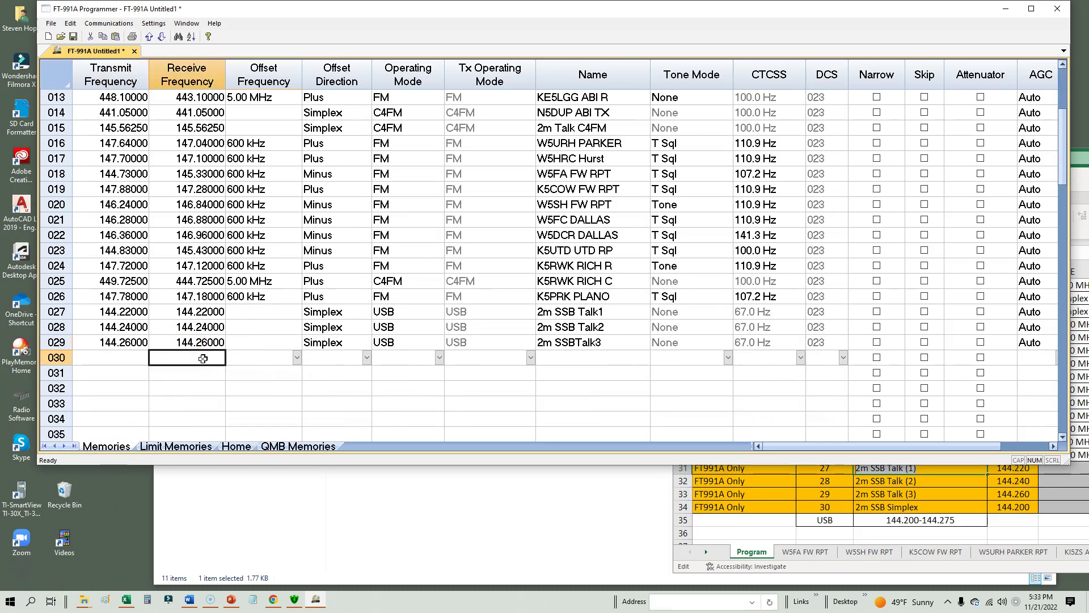
type("144.20000")
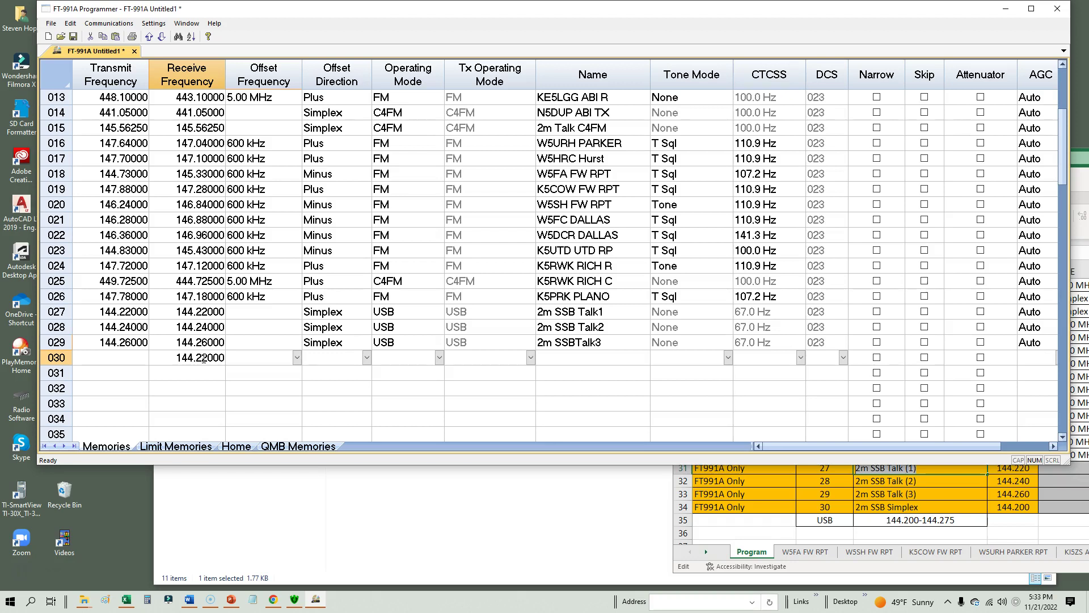
key("Tab")
key("Tab")
key("Tab")
key("Tab")
key("Tab")
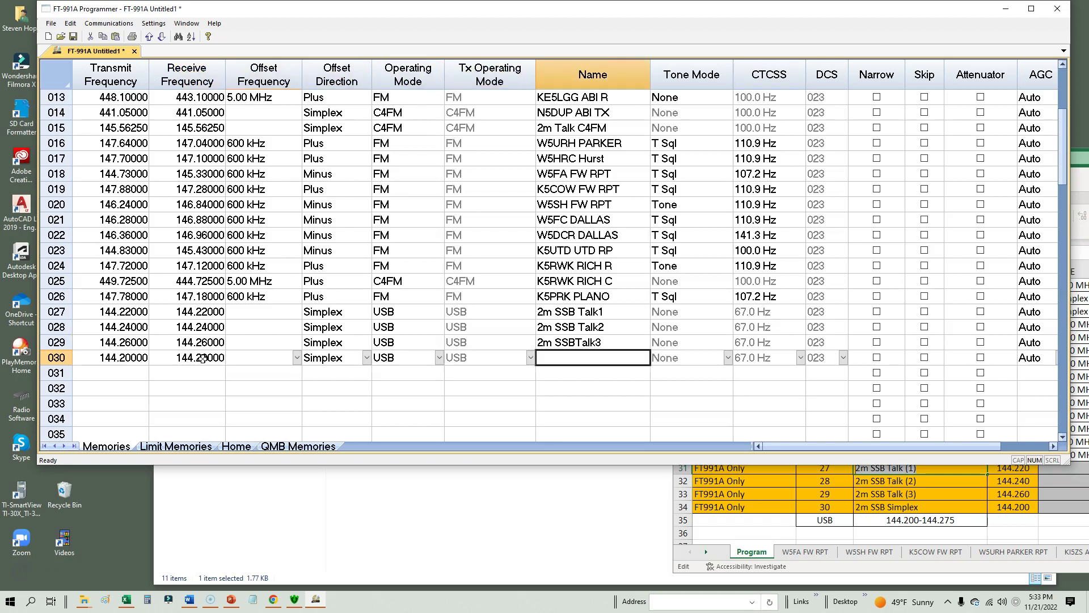
Name channel 30 "2m SSB Simp".
type("2m SSB Simp")
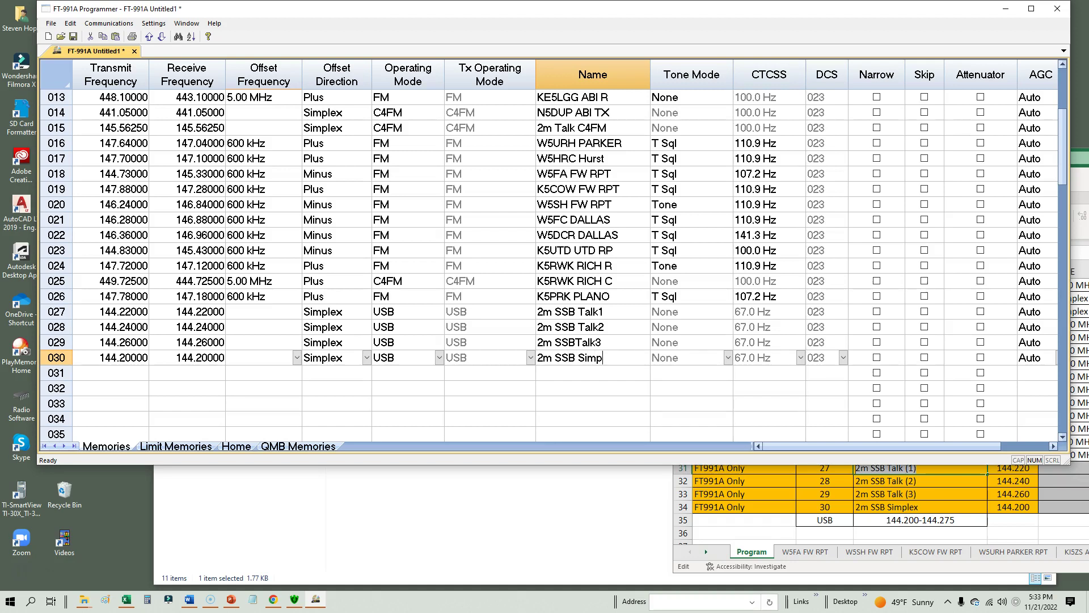
key("Tab")
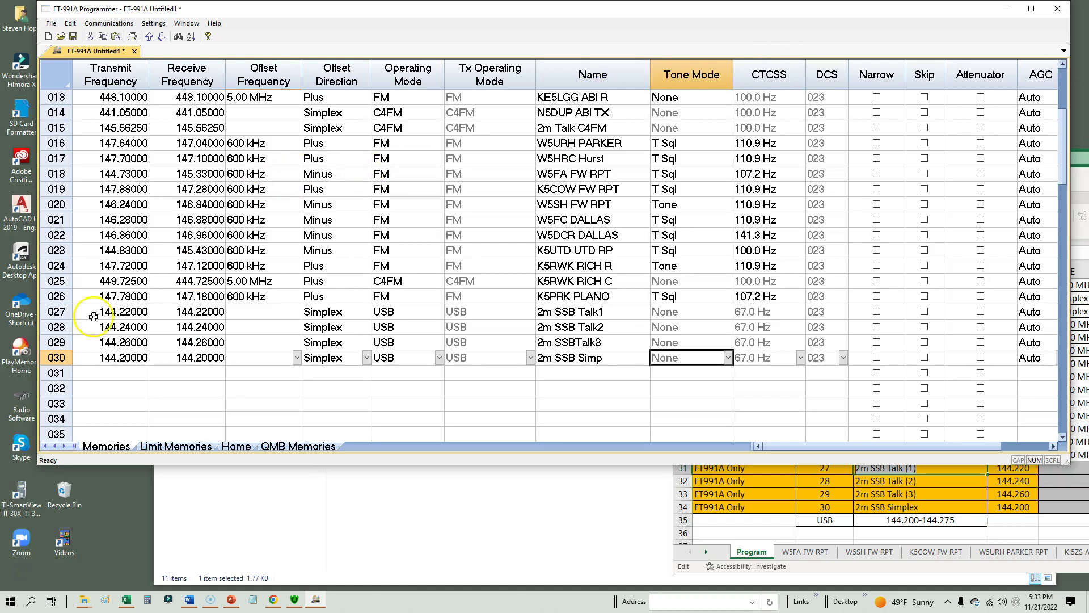
left_click_drag(57, 312, 57, 357)
left_click(187, 357)
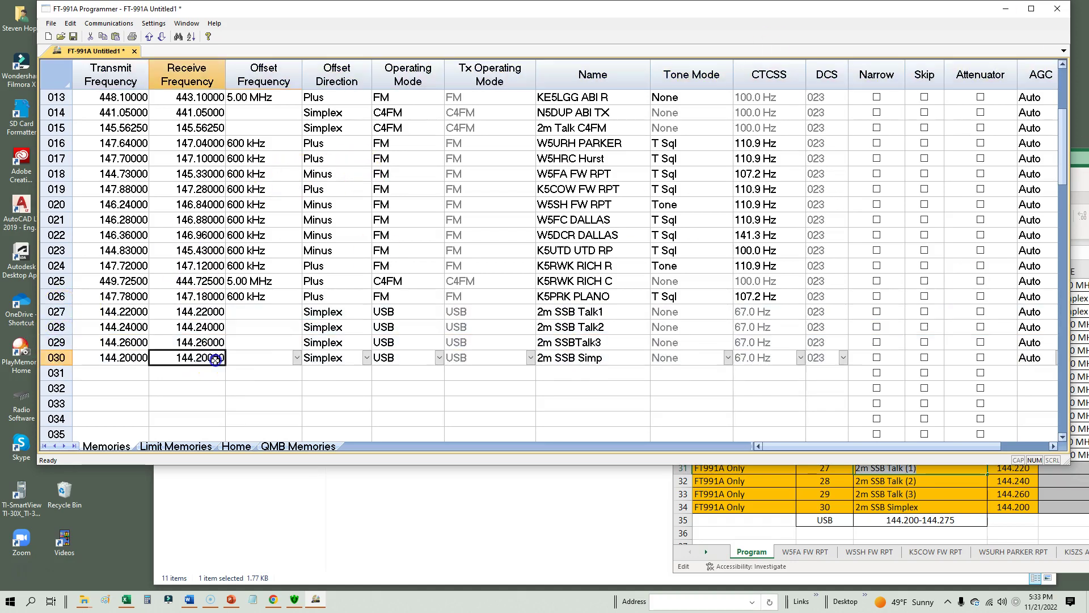
Save the channel list as a new file named FT991A(11) 11-21-2022.FT991A in the FT-991 Memory Profiles folder.
left_click(51, 23)
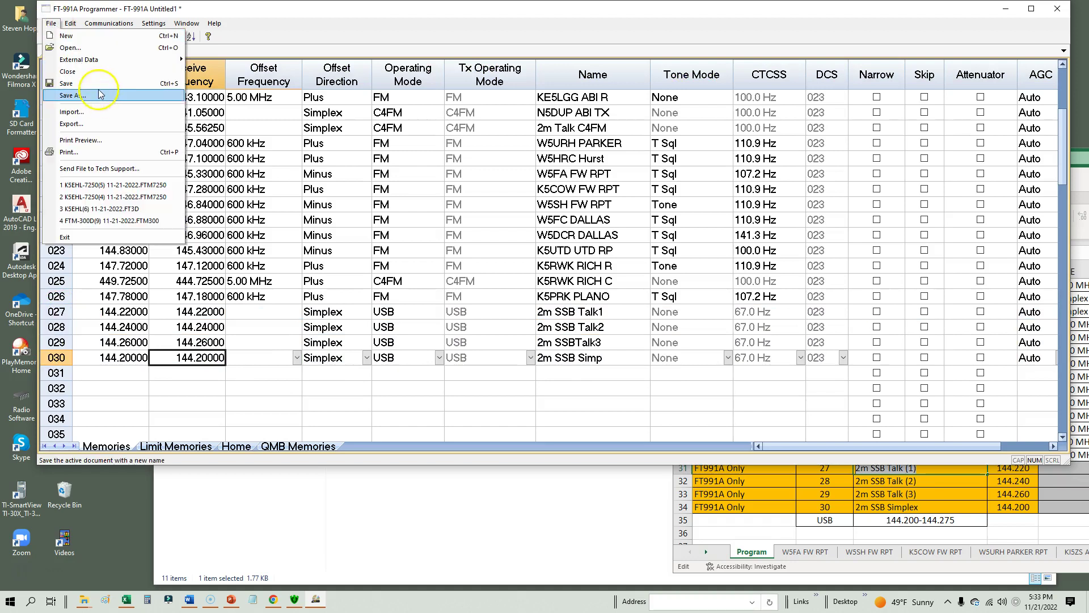
left_click(129, 108)
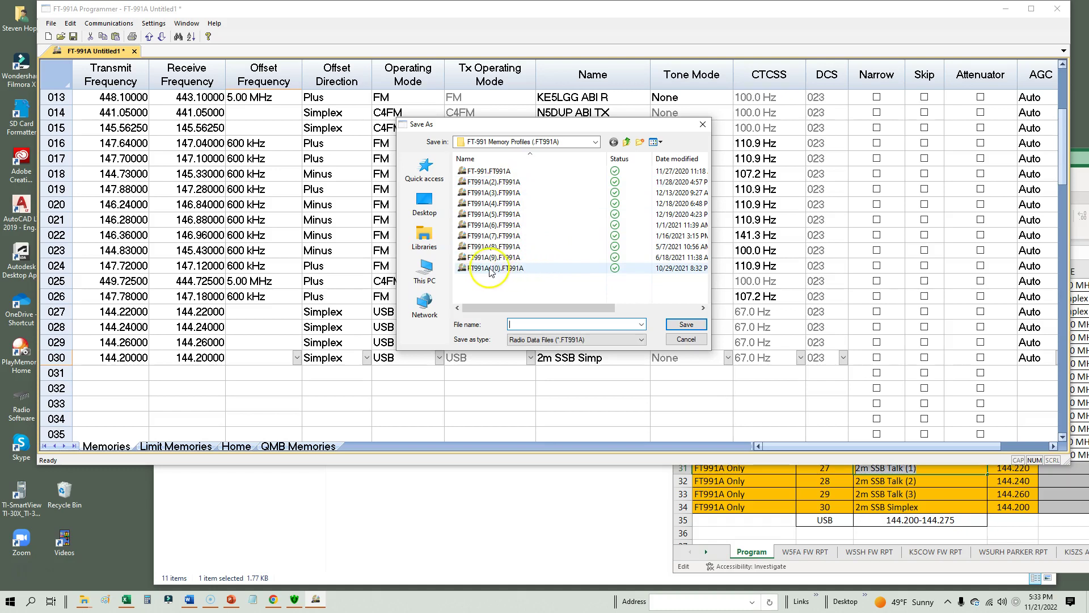
left_click(507, 268)
left_click(537, 324)
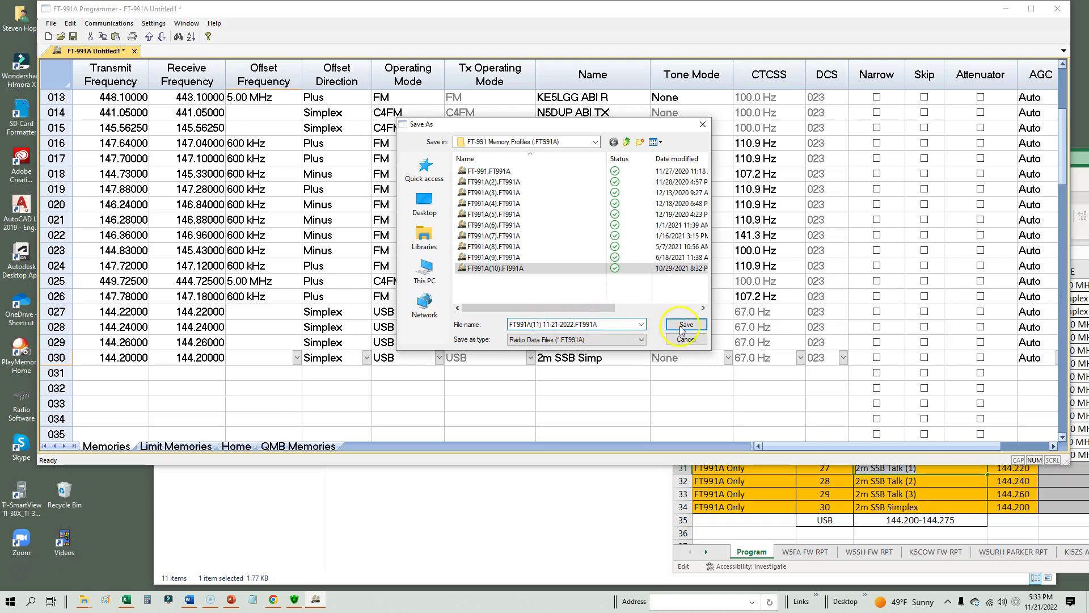
left_click(684, 326)
Complete the cut-off names of channels 2, 3 and 4 as "2m FM Talk 1", "2m FM Talk 2" and "2m FM Talk 3".
scroll(657, 337, "up", 4)
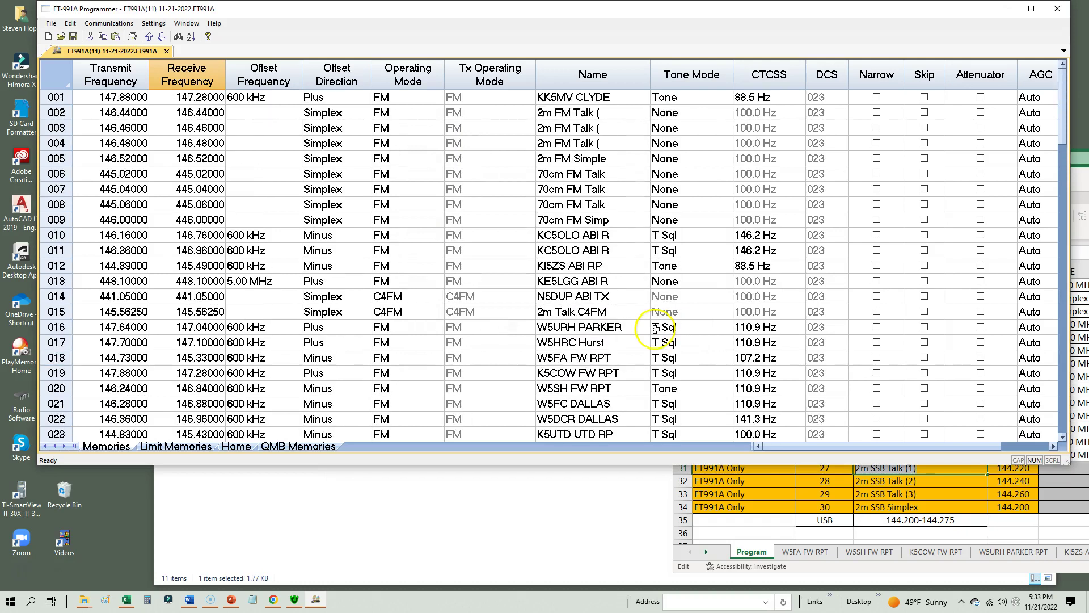
left_click(606, 112)
left_click(607, 113)
left_click(605, 112)
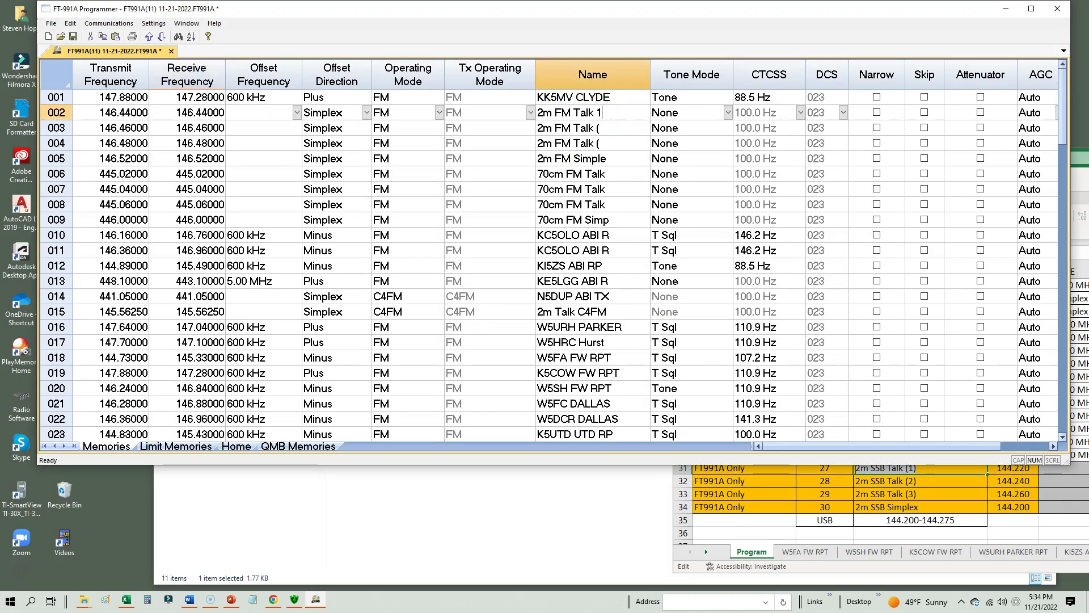
left_click(617, 129)
left_click(616, 130)
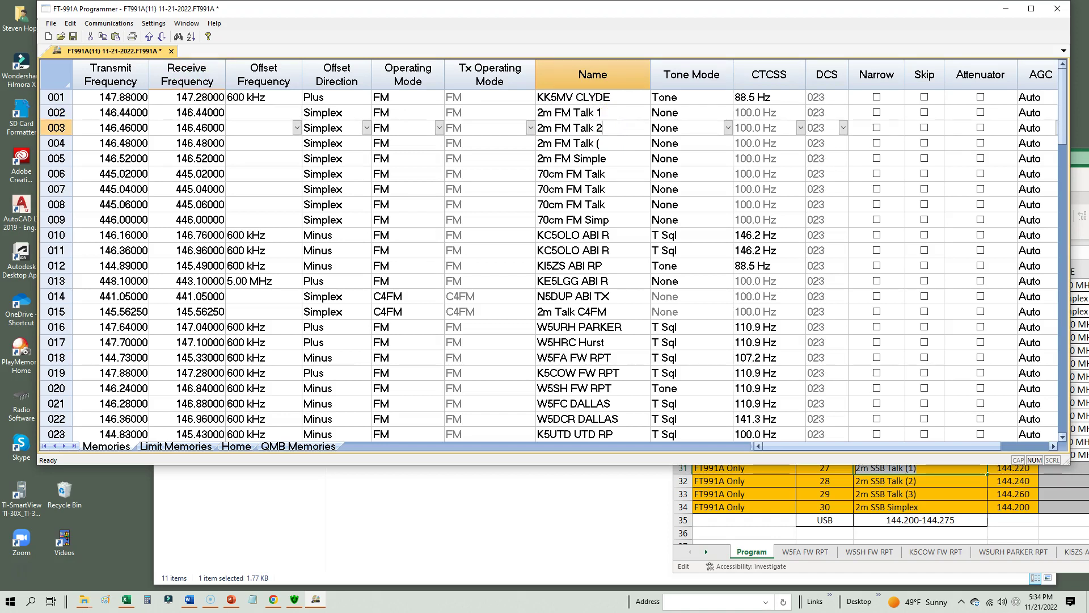
left_click(604, 146)
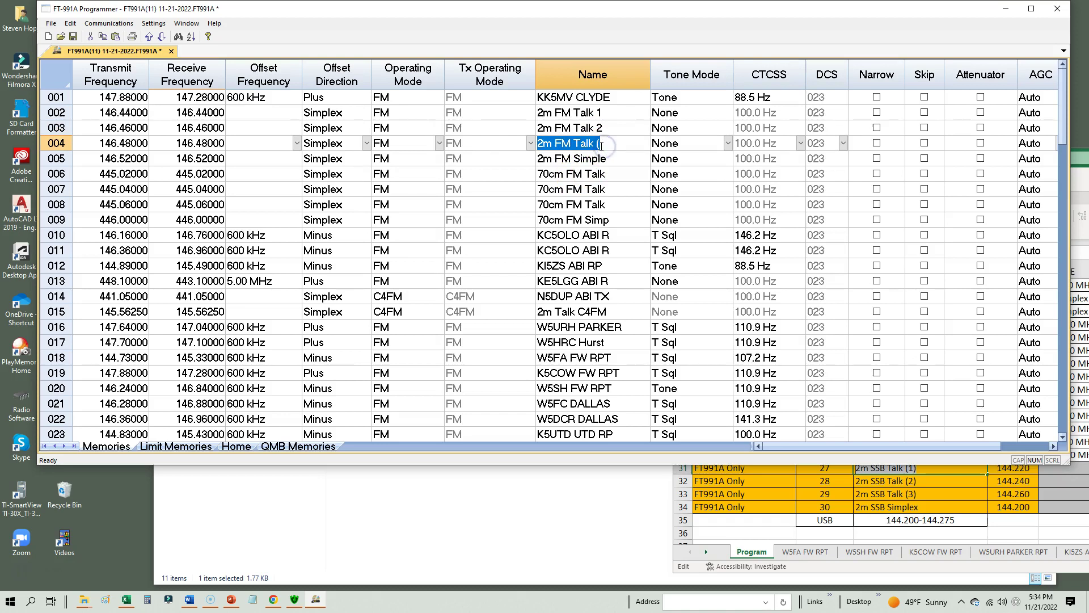
left_click(602, 145)
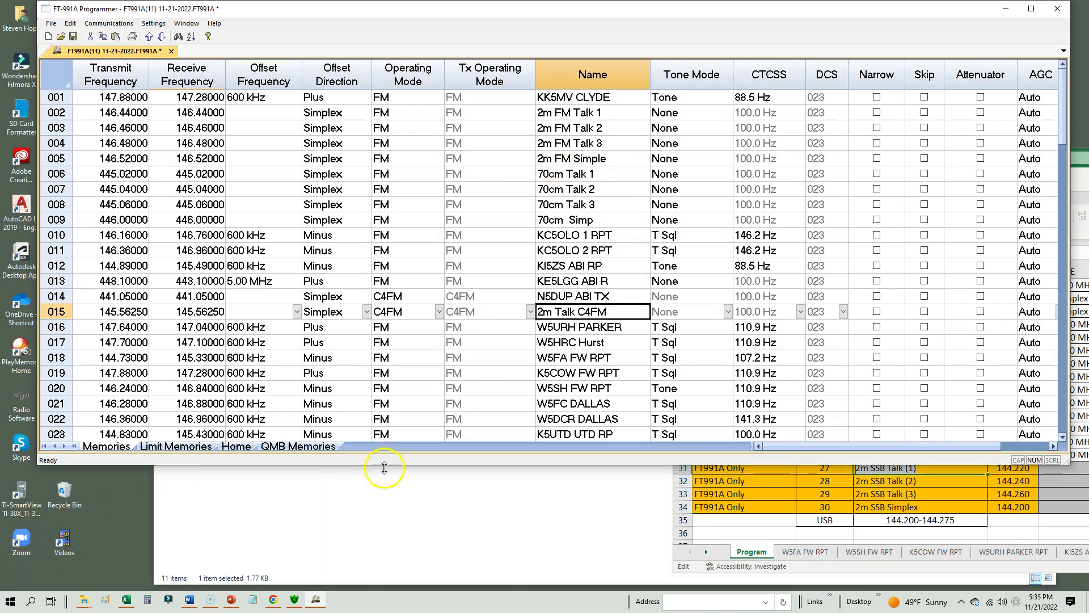
Maximize the window and look over the QMB Memories channels, plus SSB channels 27 to 30 in the main memories.
left_click_drag(381, 464, 383, 588)
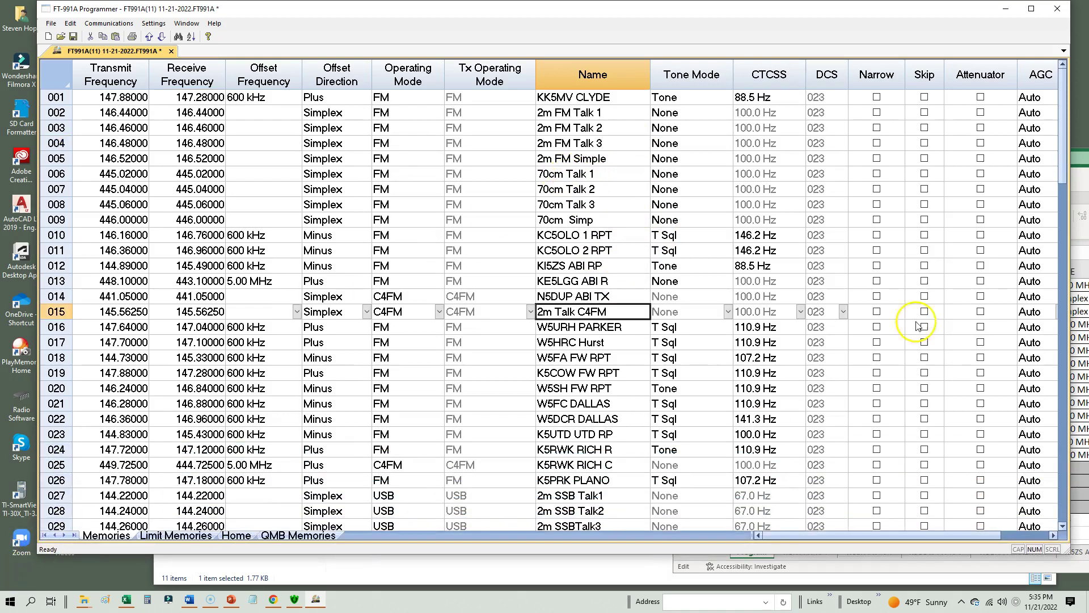
left_click(1031, 9)
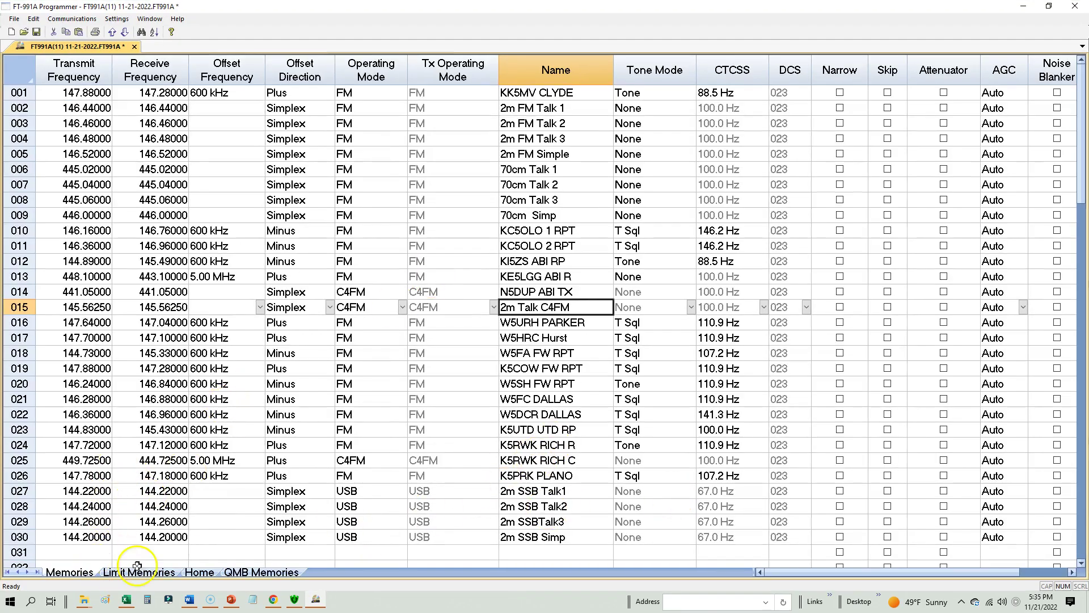
left_click(250, 572)
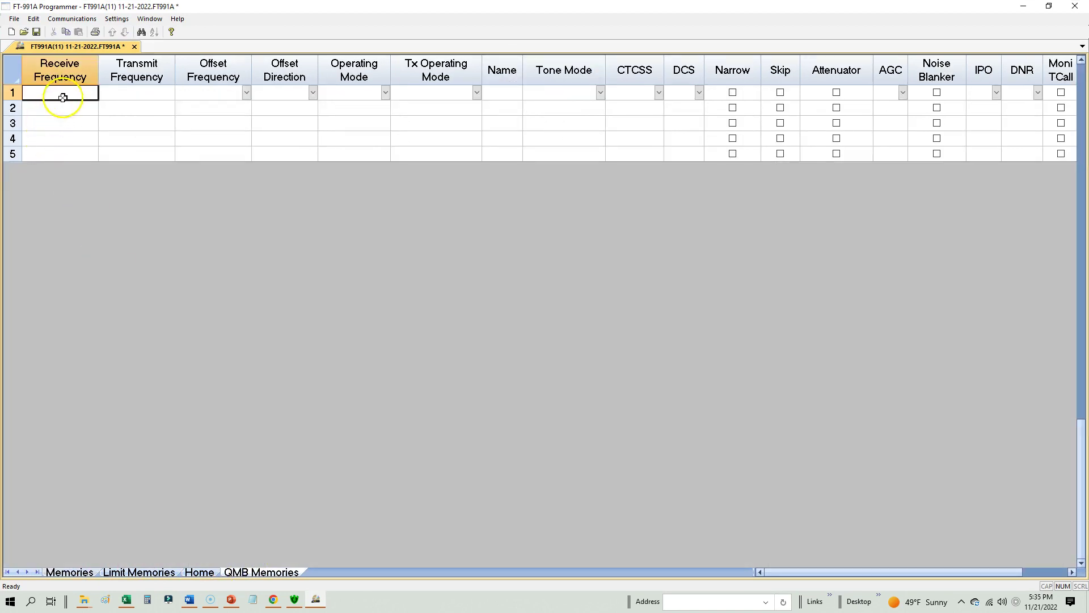
left_click(12, 92)
left_click(50, 111)
left_click(12, 92)
left_click(12, 107)
left_click(13, 123)
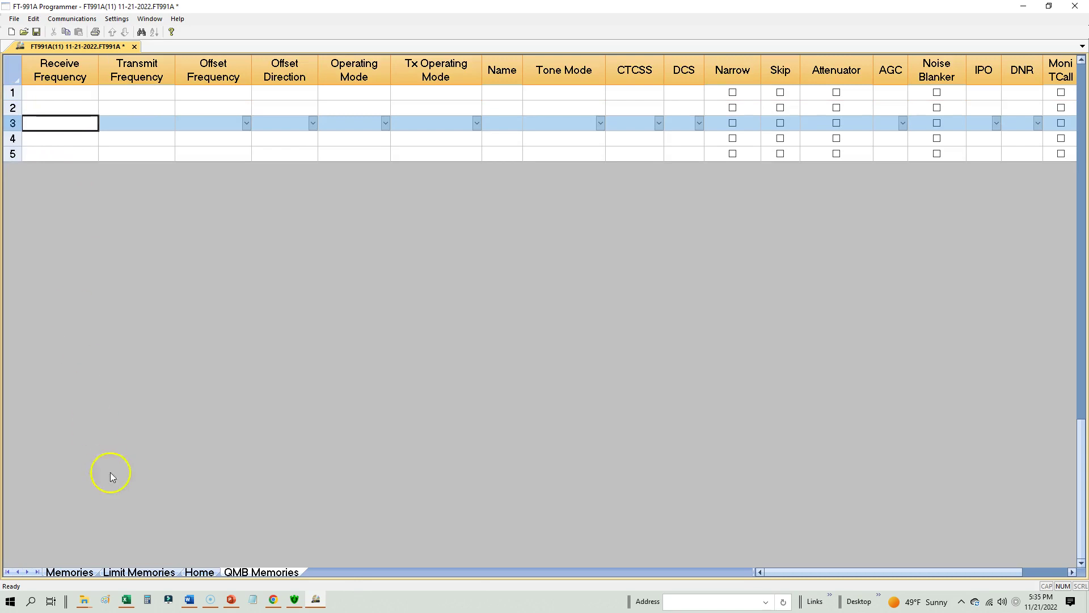
left_click(84, 571)
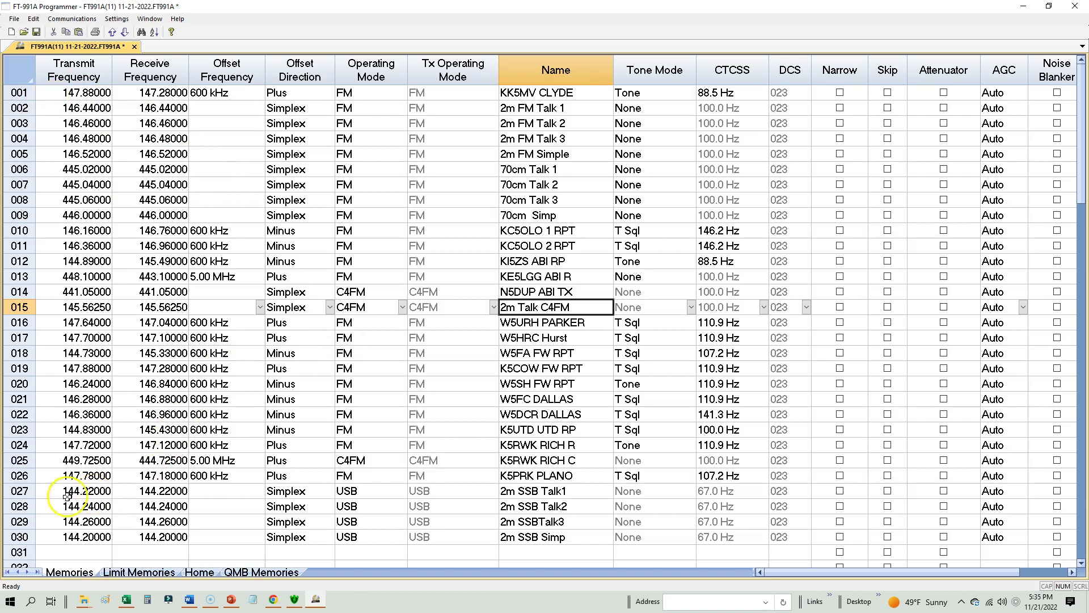
left_click_drag(28, 491, 28, 534)
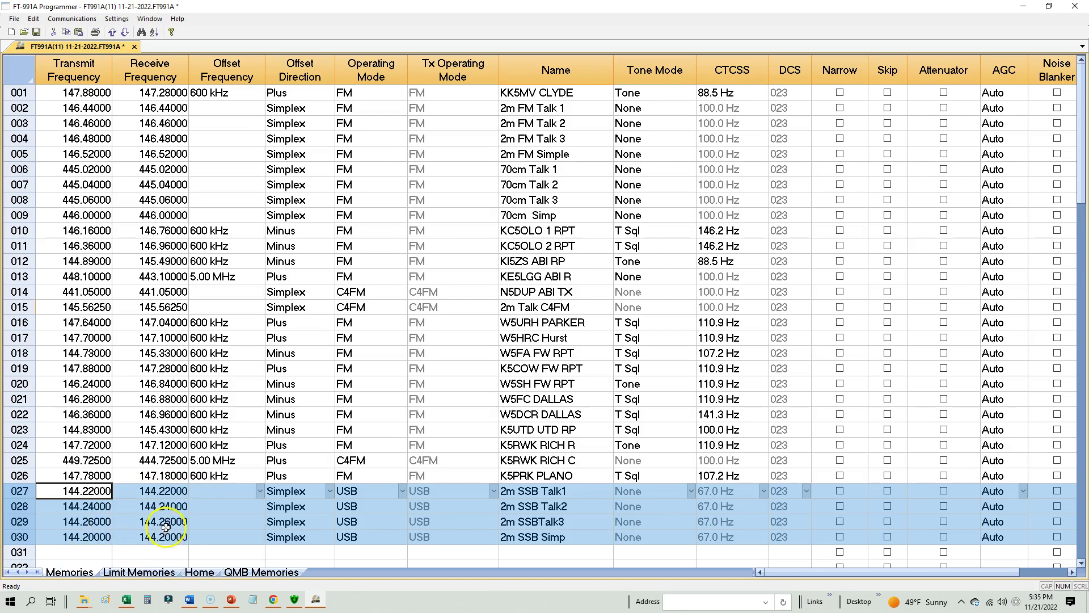
Save the edited channels over the existing FT991A(11) 11-21-2022.FT991A file and close the FT-991A Programmer.
left_click(17, 20)
left_click(62, 99)
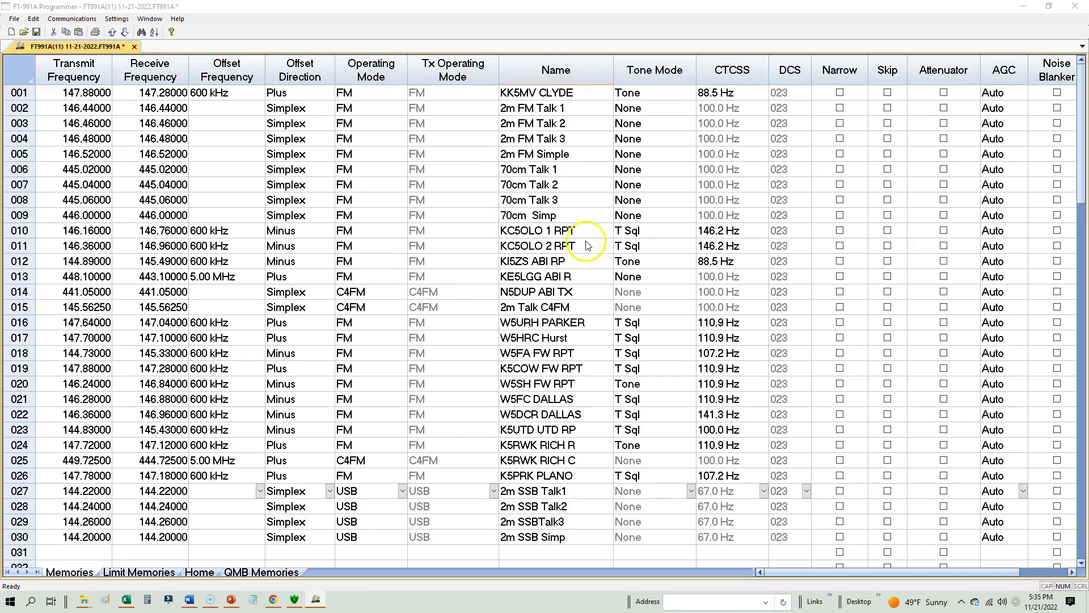
left_click(677, 384)
left_click(579, 304)
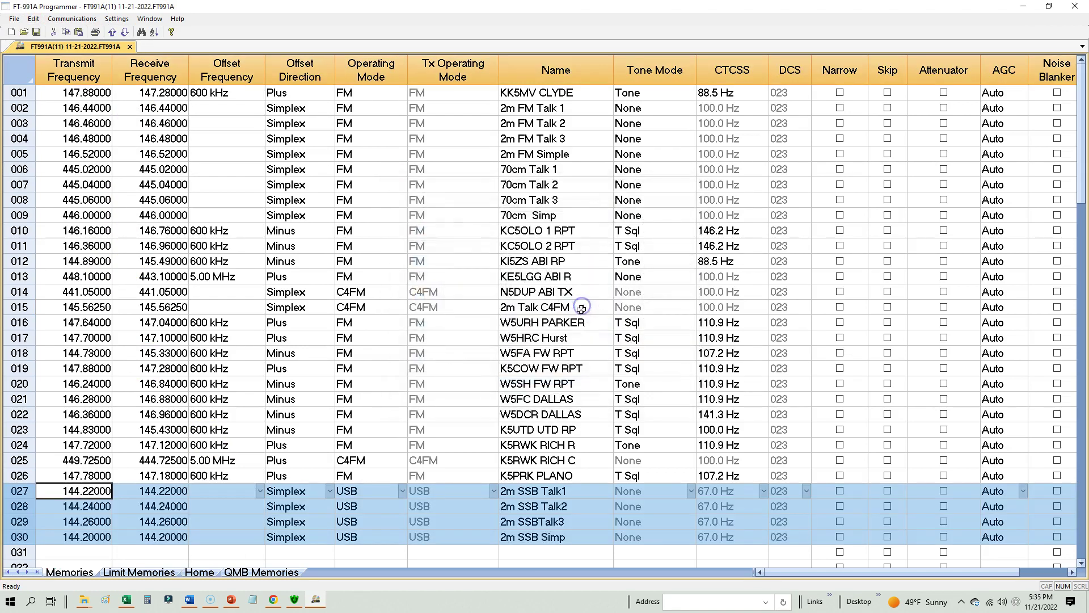
left_click(1078, 6)
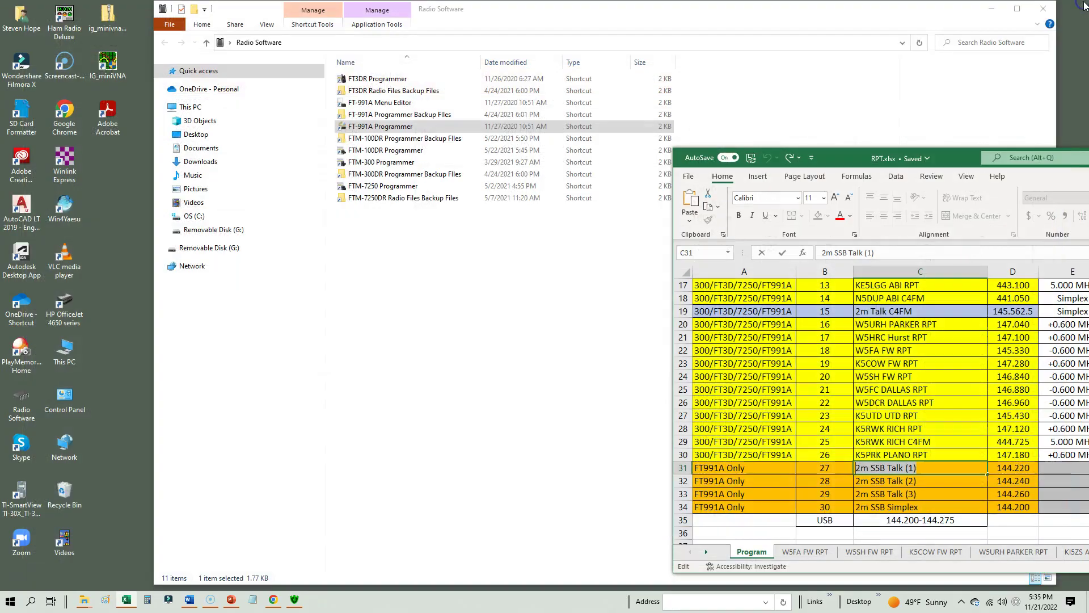
Open the FTM-300 Programmer and write the channels of FTM-300D(9) 11-21-2022.FTM300 to the SD card.
double_click(384, 162)
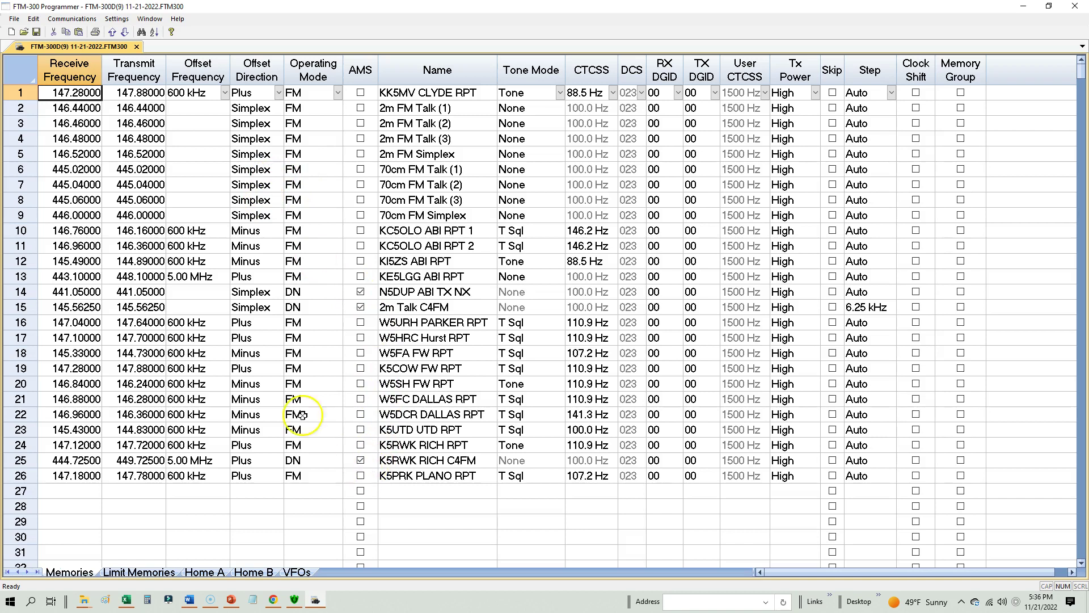
left_click(61, 21)
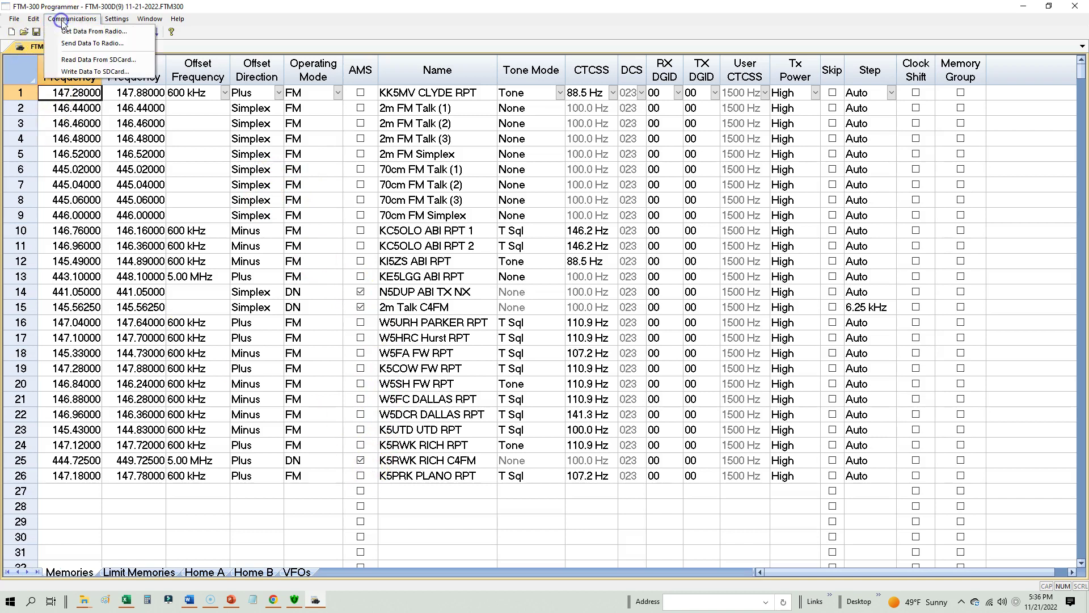
left_click(84, 73)
left_click(593, 318)
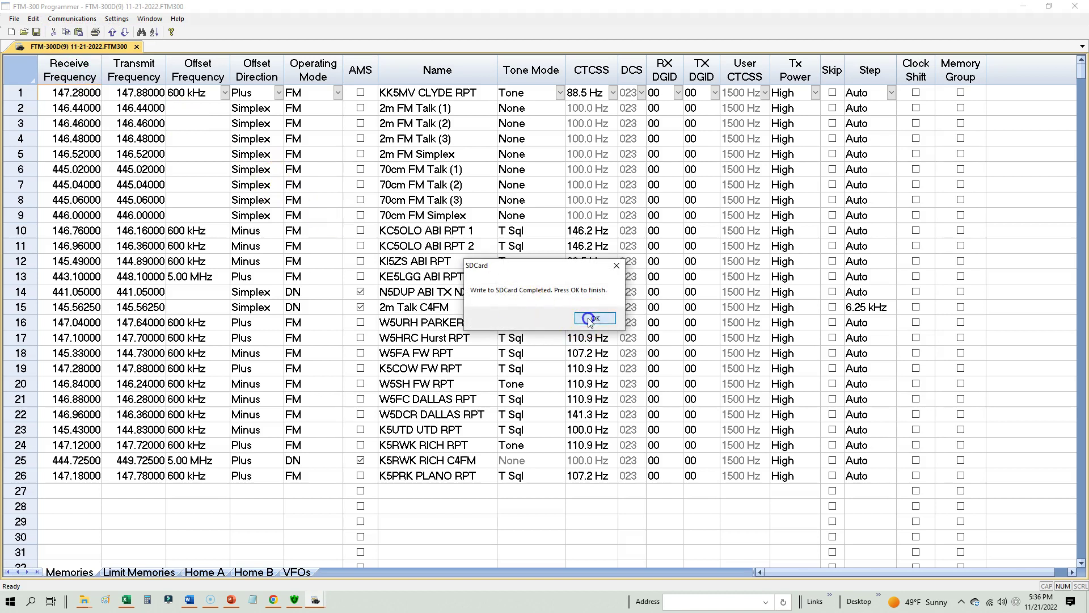